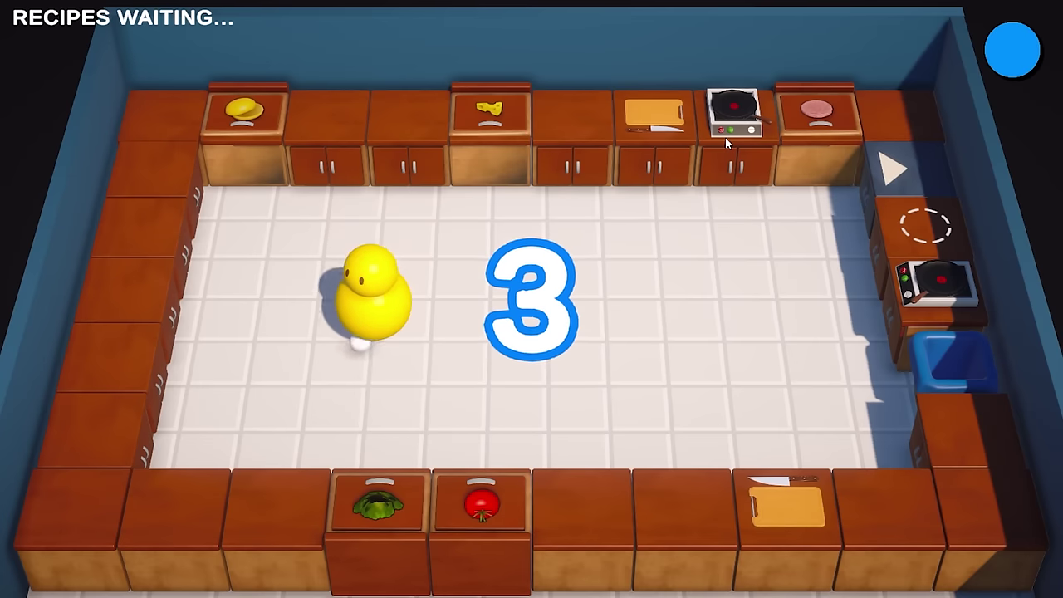
Move the chef around the kitchen and inspect the SetPlayerReadyServerRpc line in Engine.log.
key("d")
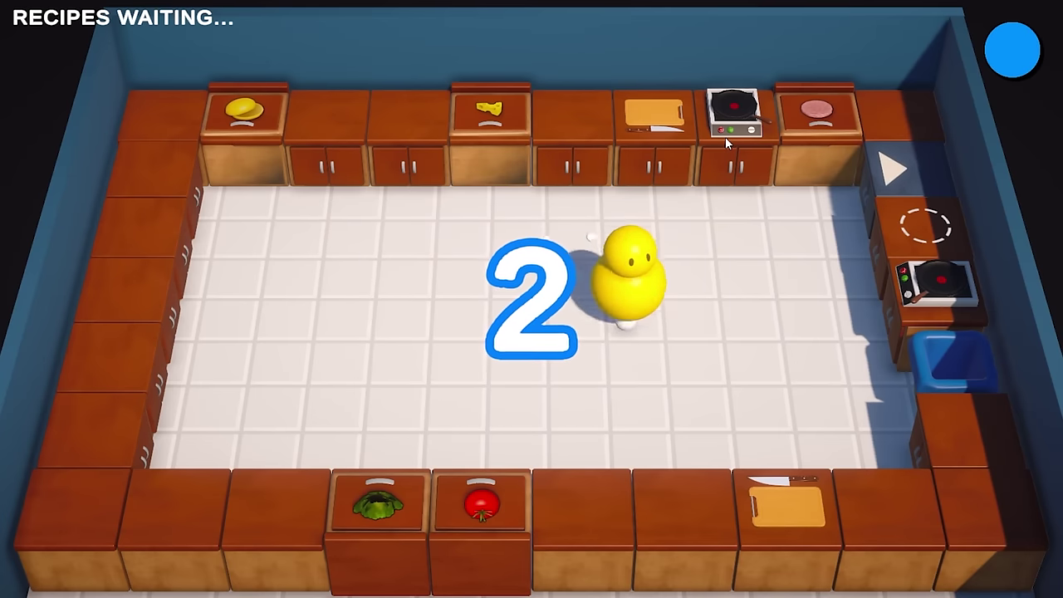
key("a")
key("d")
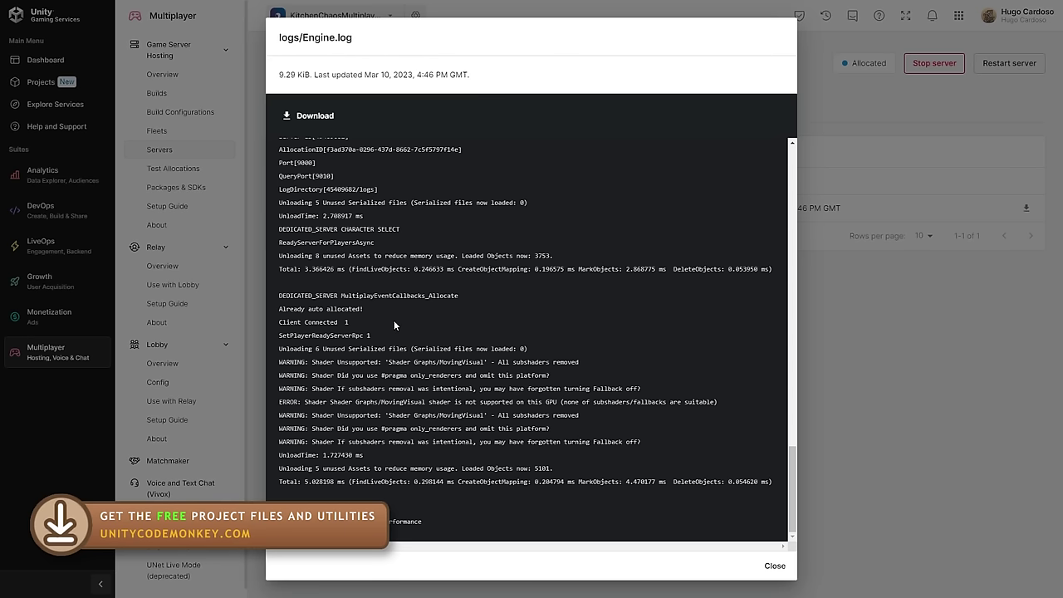
mouse_move(394, 320)
left_mouse_down()
mouse_move(396, 309)
mouse_move(389, 336)
left_mouse_up()
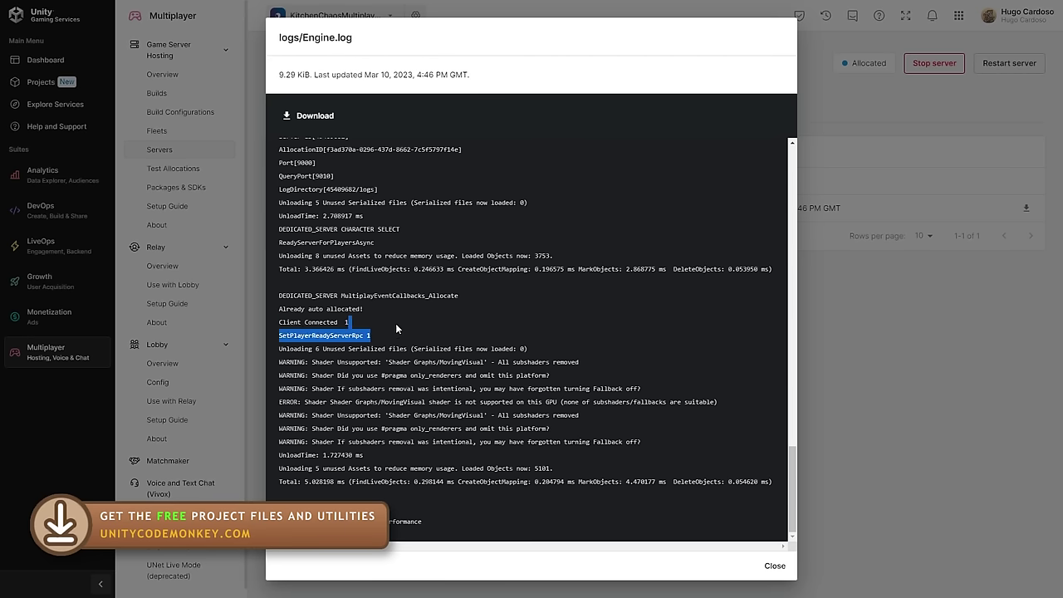
left_click(493, 311)
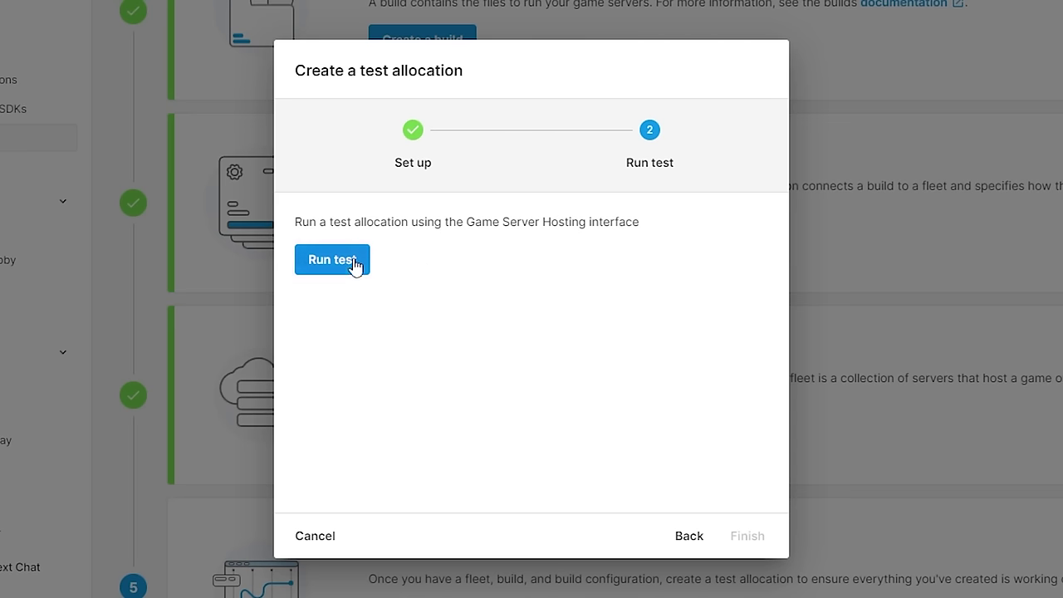
Run a test allocation on the server, then go to the Fleets list.
left_click(356, 264)
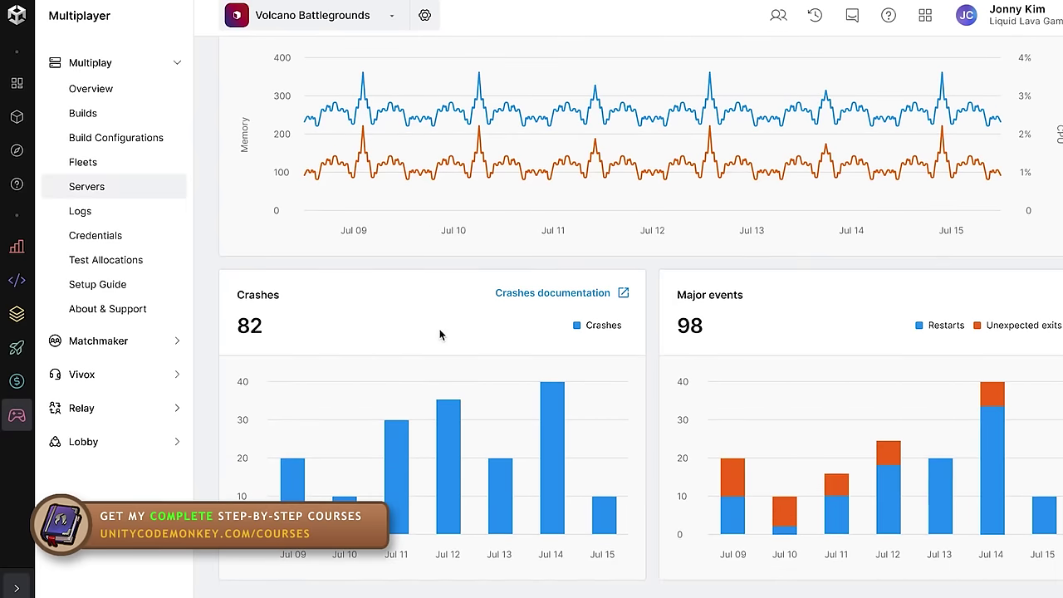
scroll(439, 329, "up", 10)
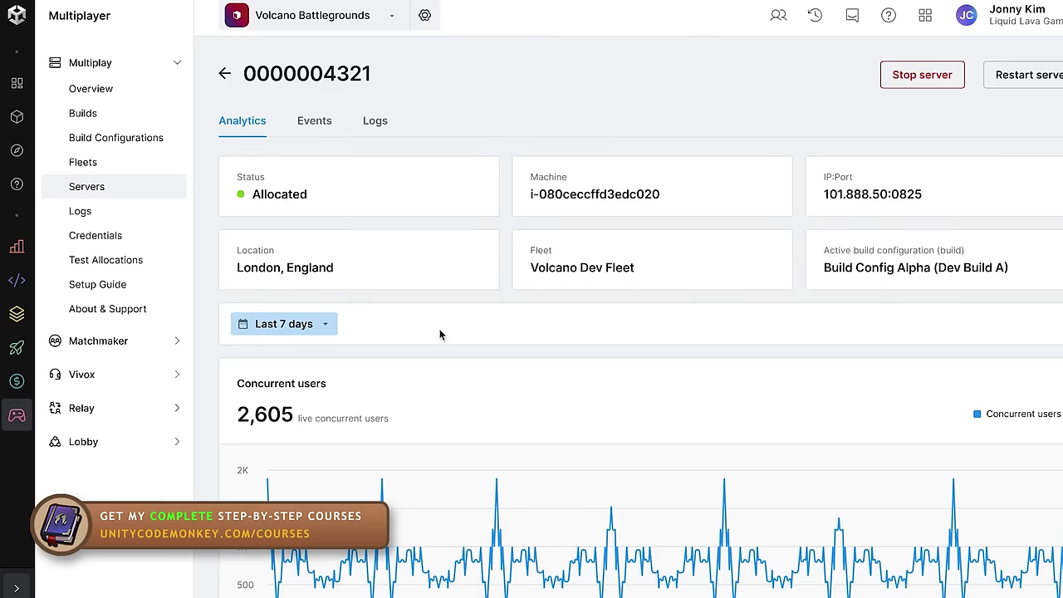
left_click(107, 168)
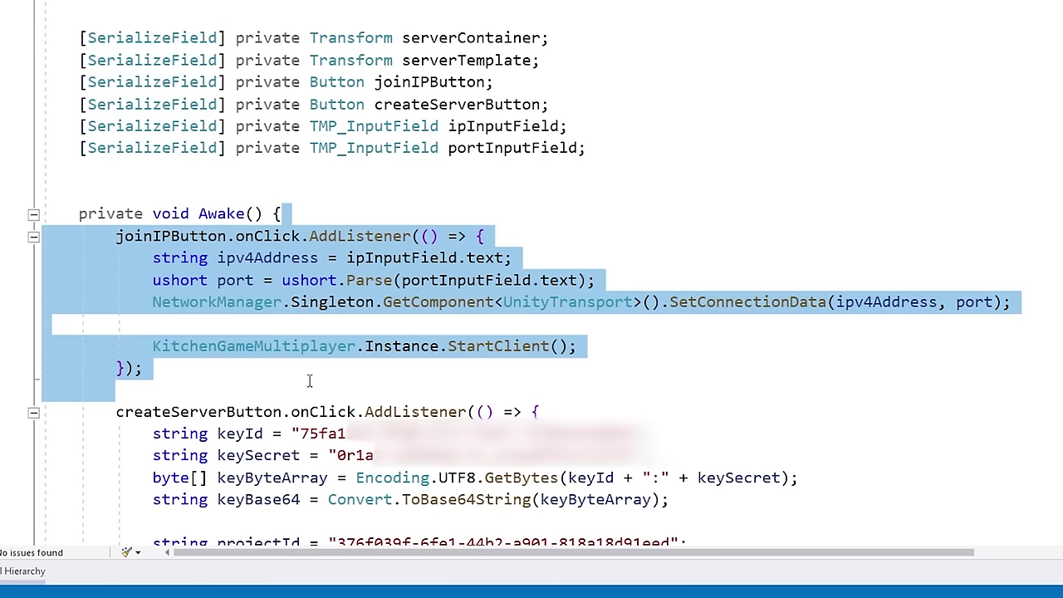
Review the ipv4Address and port parsing in Awake(), SpawnPlate, SpawnPlateClientRpc and the IsServer early return.
left_click(491, 286)
left_click_drag(623, 285, 616, 245)
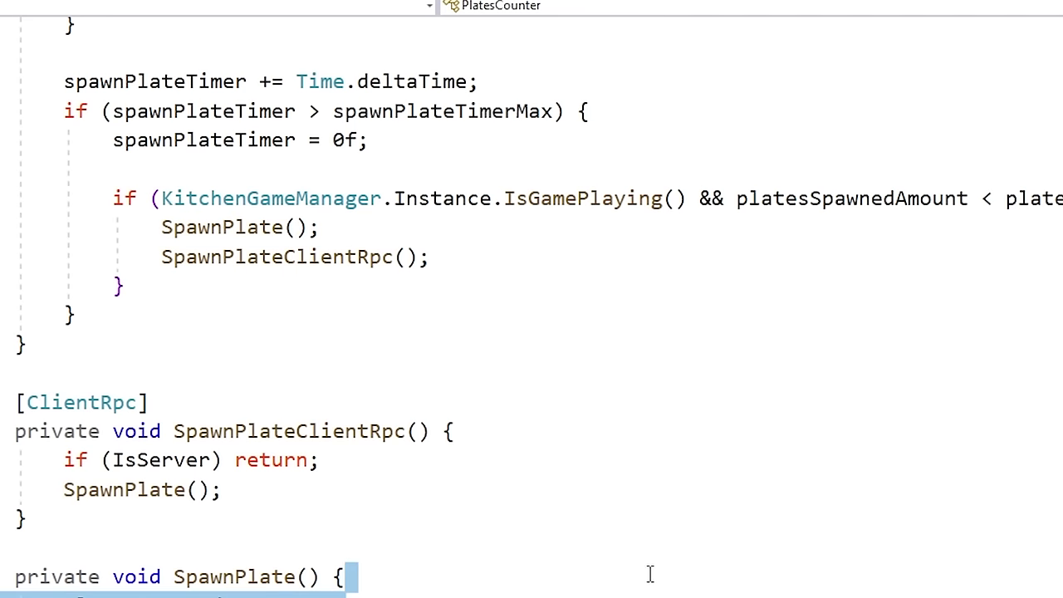
double_click(171, 226)
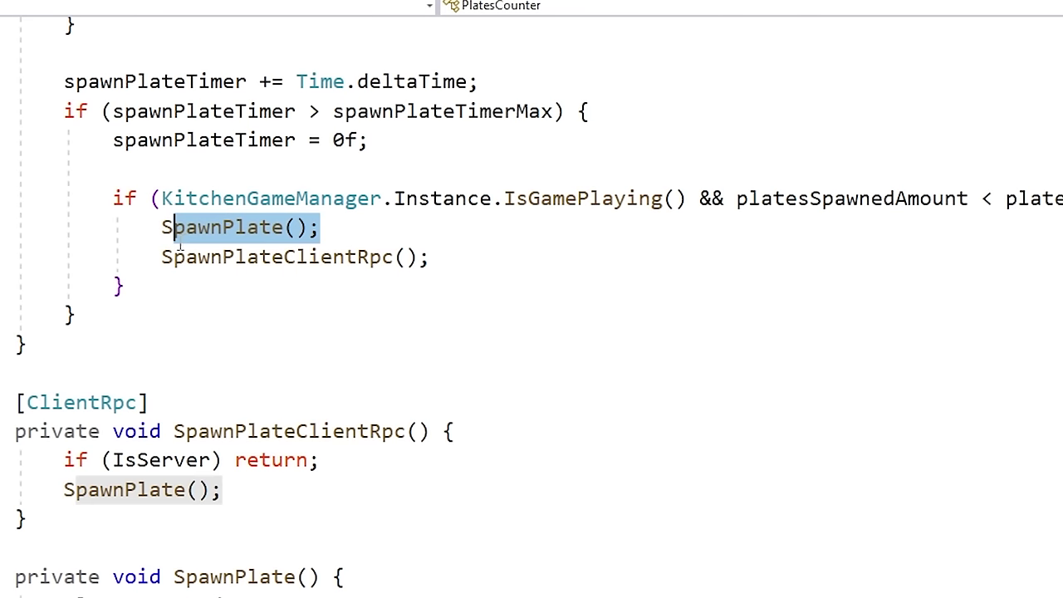
left_click(333, 257)
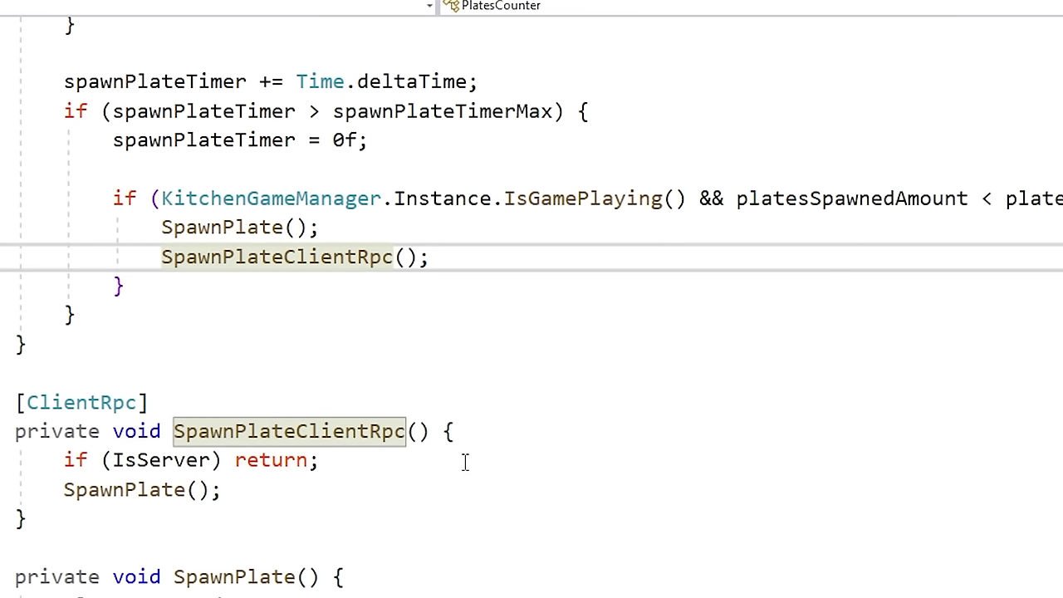
left_click_drag(463, 462, 515, 446)
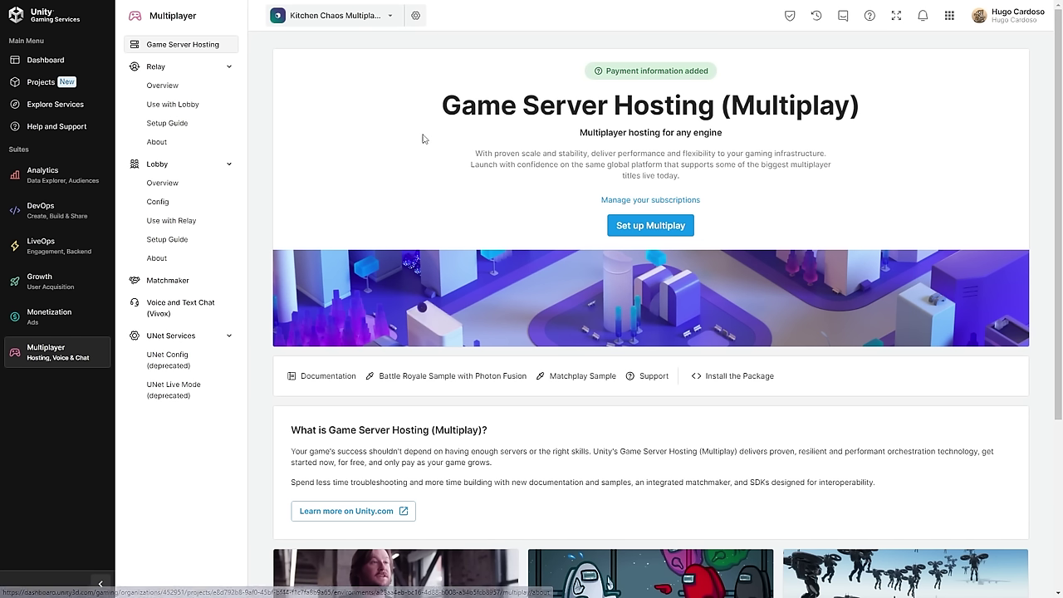
Set up Multiplay for the project and start integrating the game server with Unity as the engine.
left_click(643, 226)
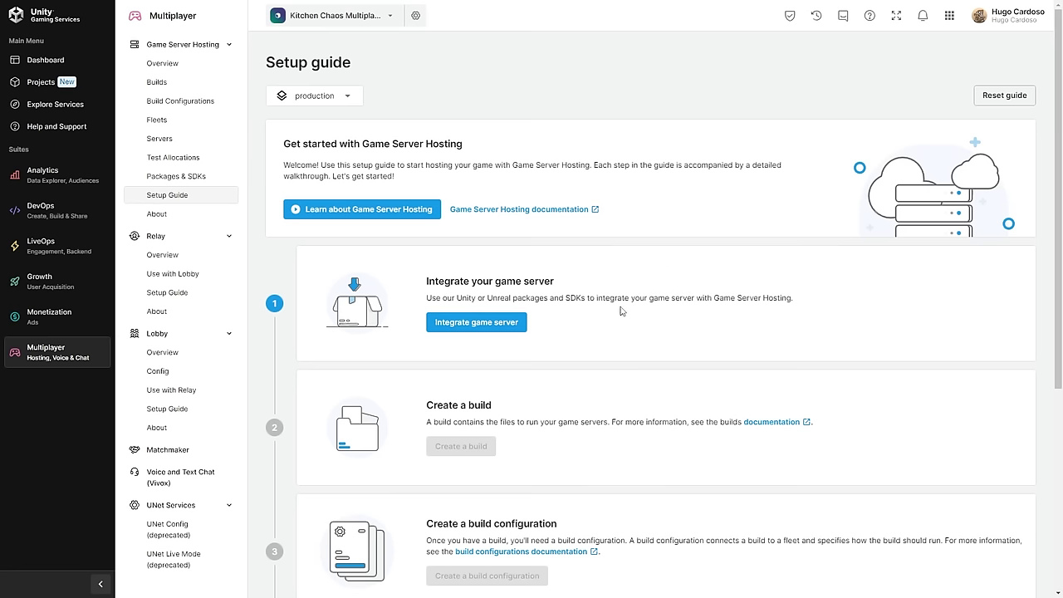
left_click(477, 322)
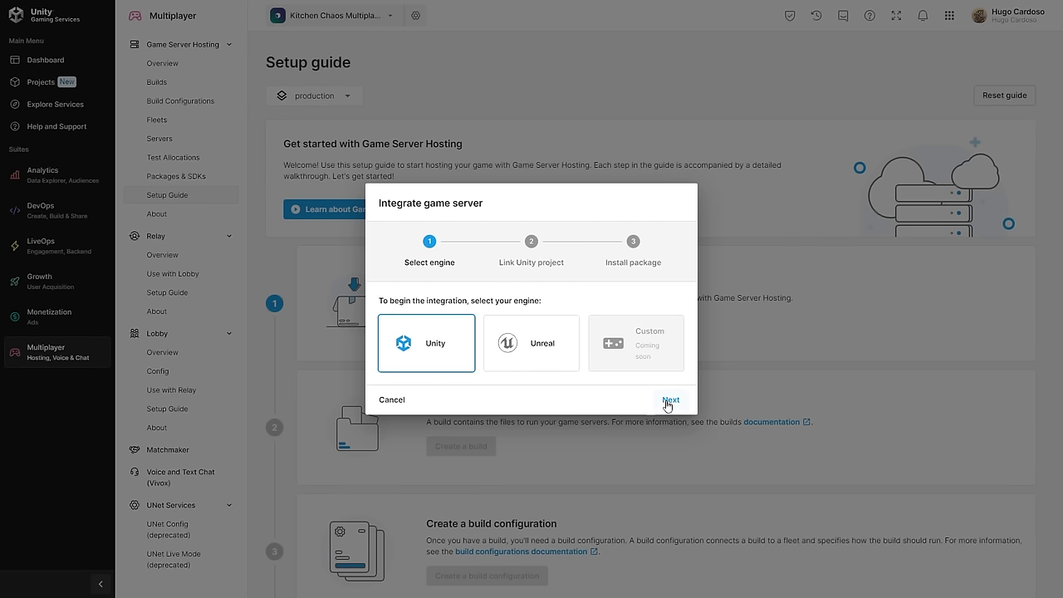
Accept Unity as the engine to reach the Link Unity project step, then switch to the Unity Editor.
left_click(669, 401)
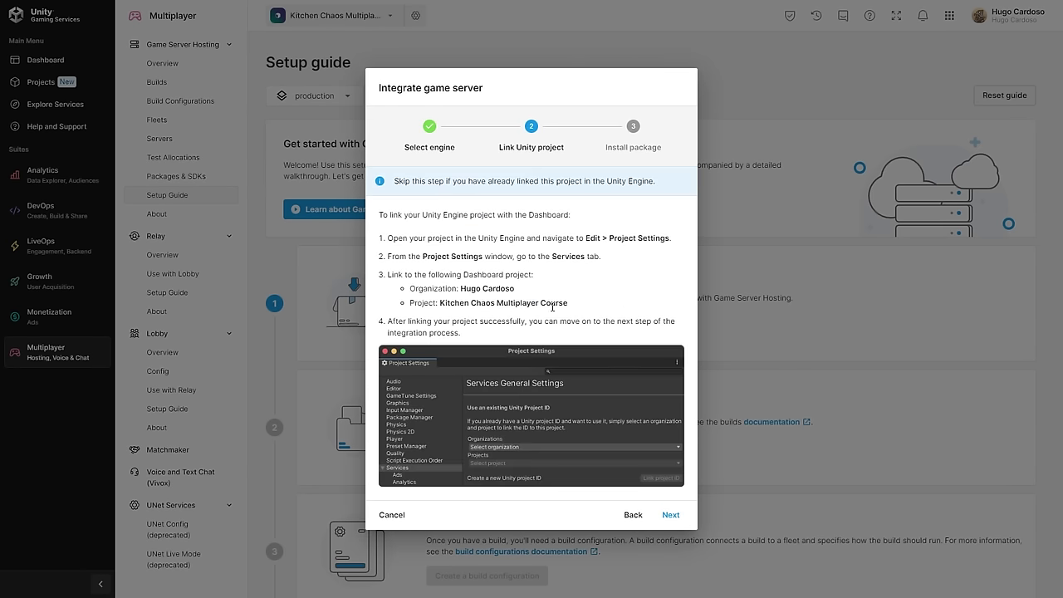
key("alt+Tab")
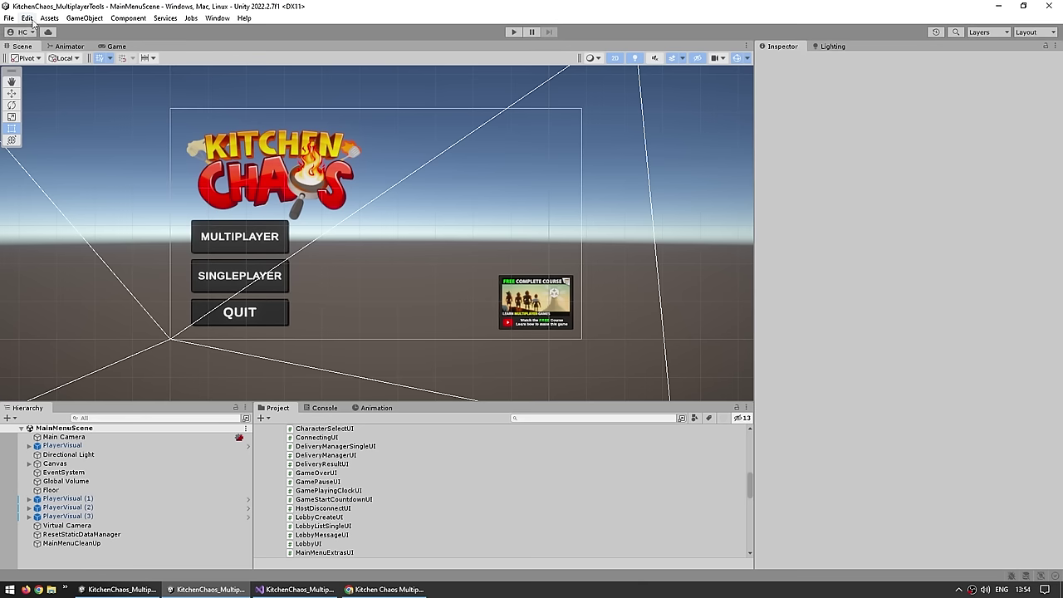
Link the project to the existing Kitchen Chaos Multiplayer Course project ID in Project Settings > Services.
left_click(26, 17)
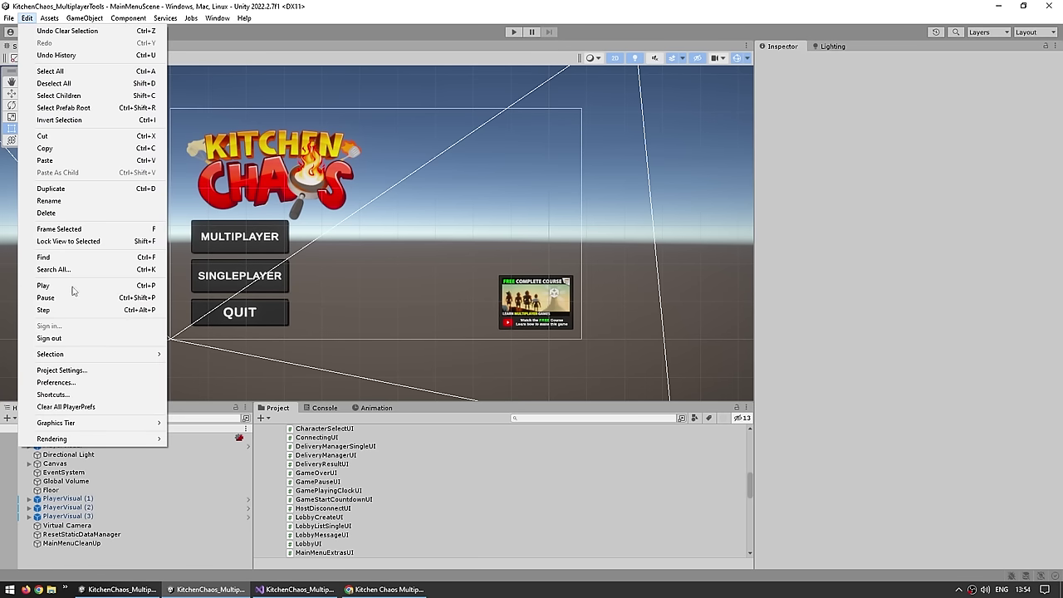
left_click(64, 370)
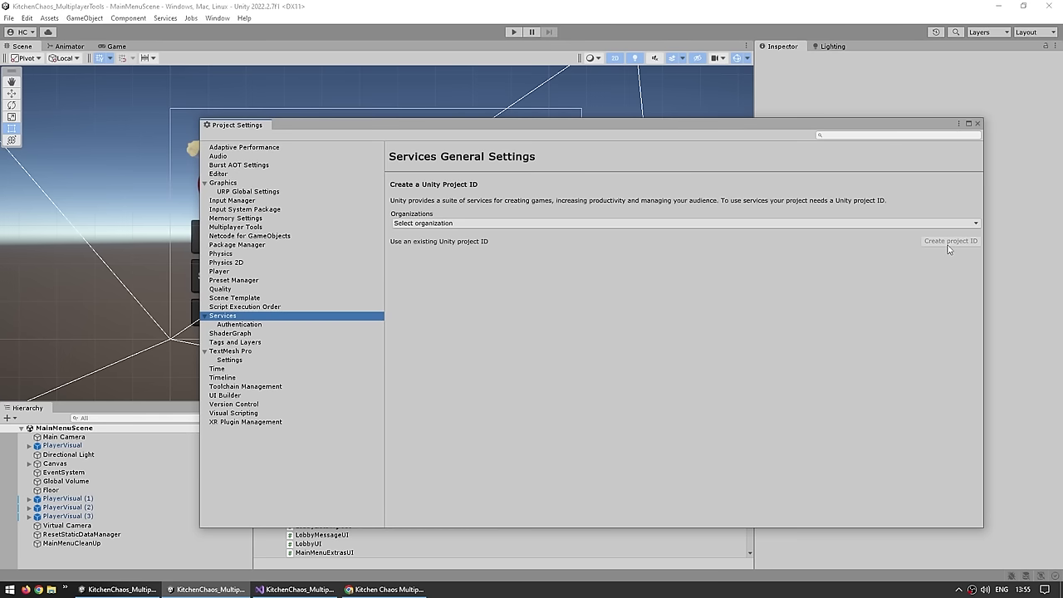
left_click(426, 242)
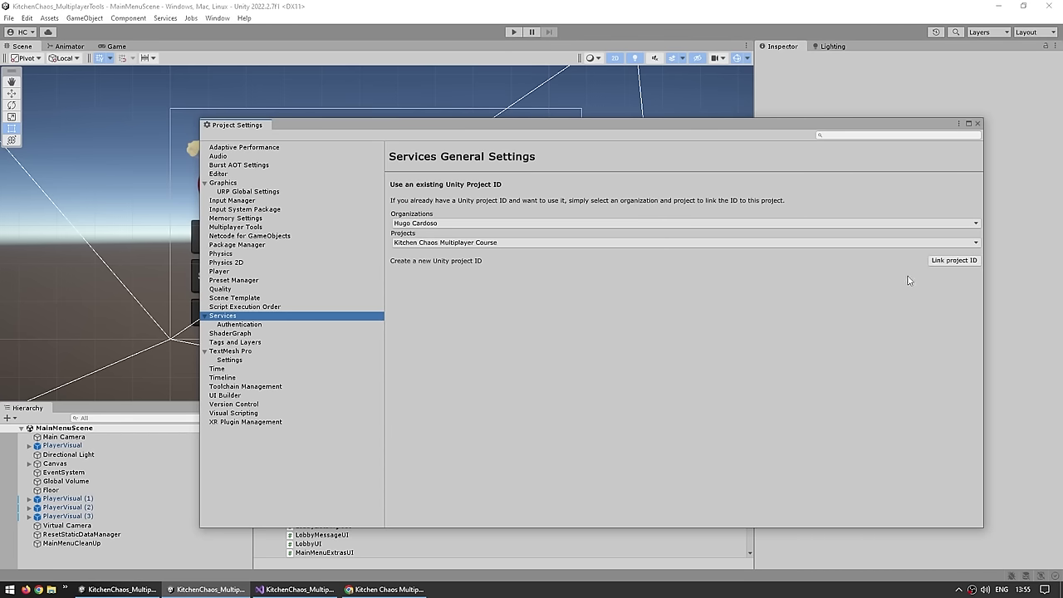
key("Return")
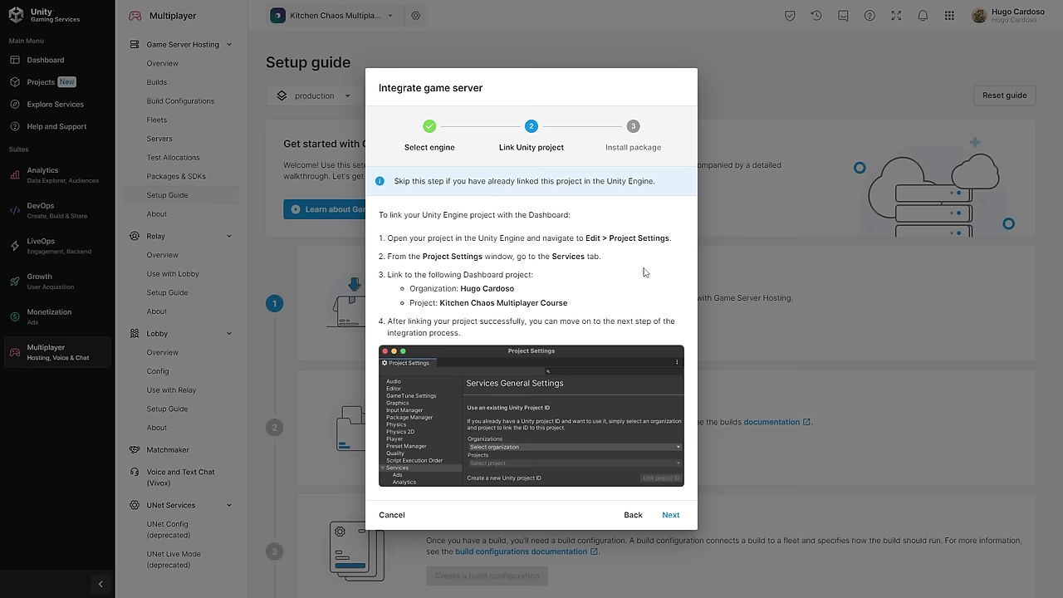
Advance to the Install package step and copy the com.unity.services.multiplay package name.
left_click(670, 515)
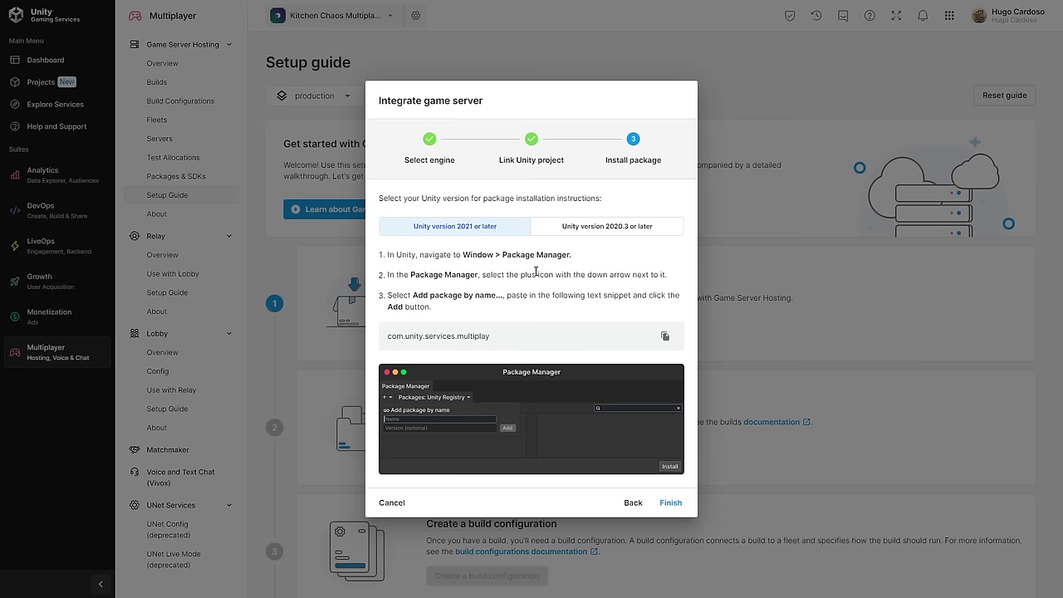
left_click(664, 337)
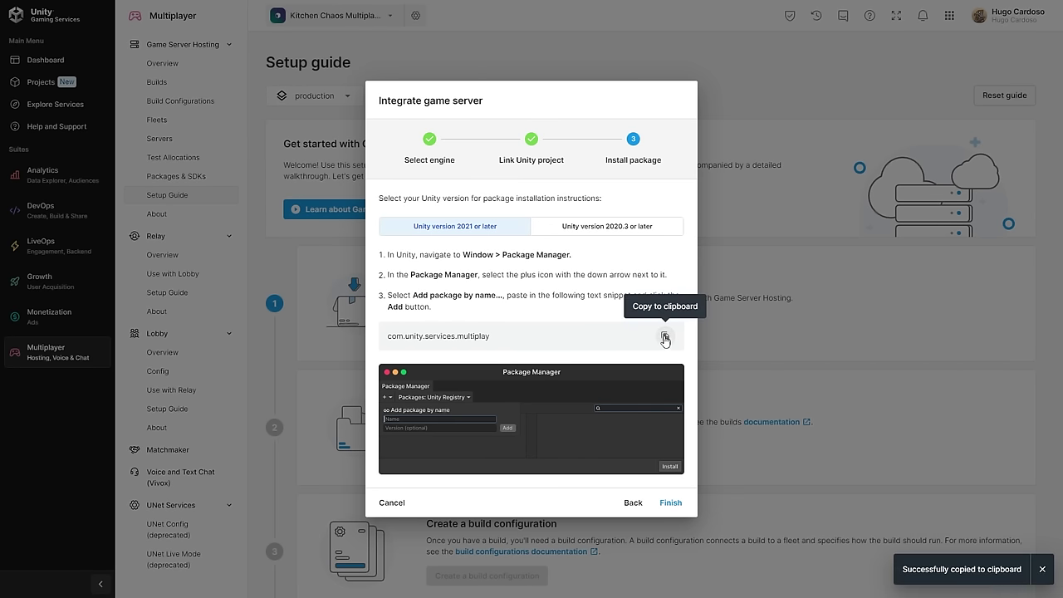
key("alt+Tab")
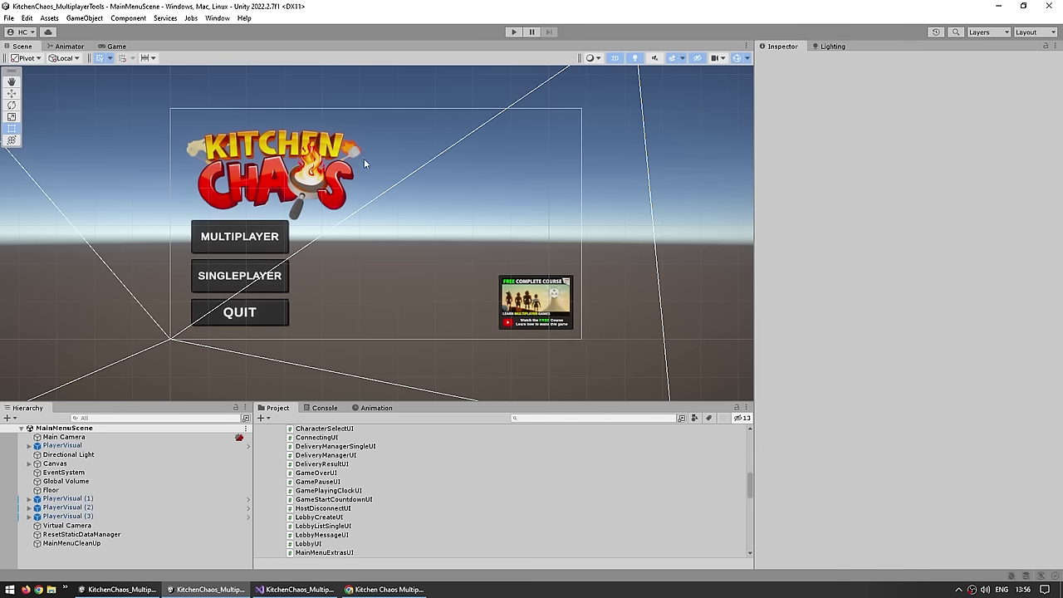
Install Multiplay 1.0.0-pre.7 by adding com.unity.services.multiplay by name in Package Manager.
left_click(218, 18)
left_click(248, 135)
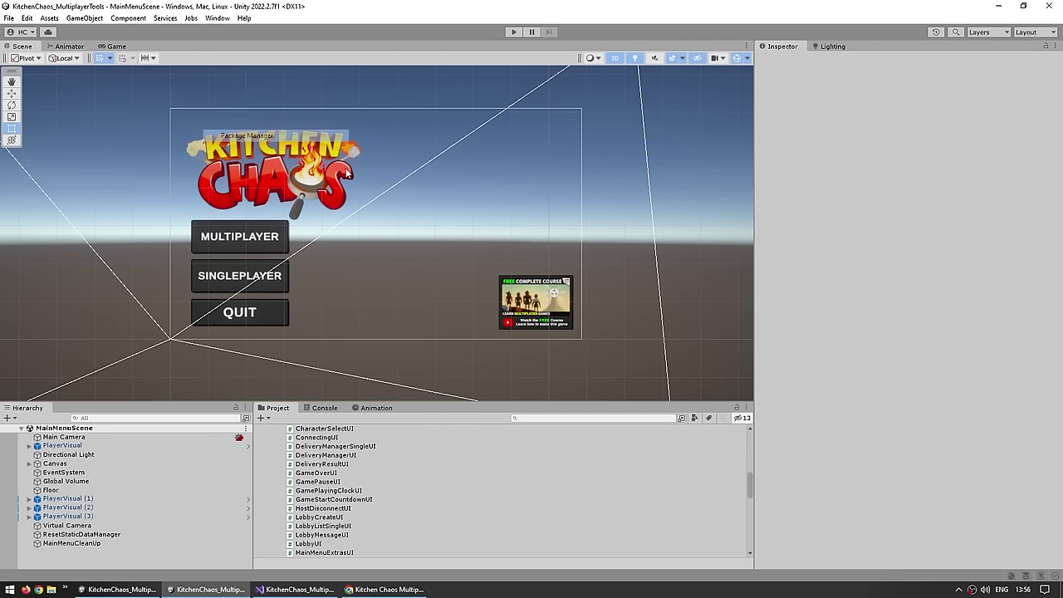
left_click(170, 103)
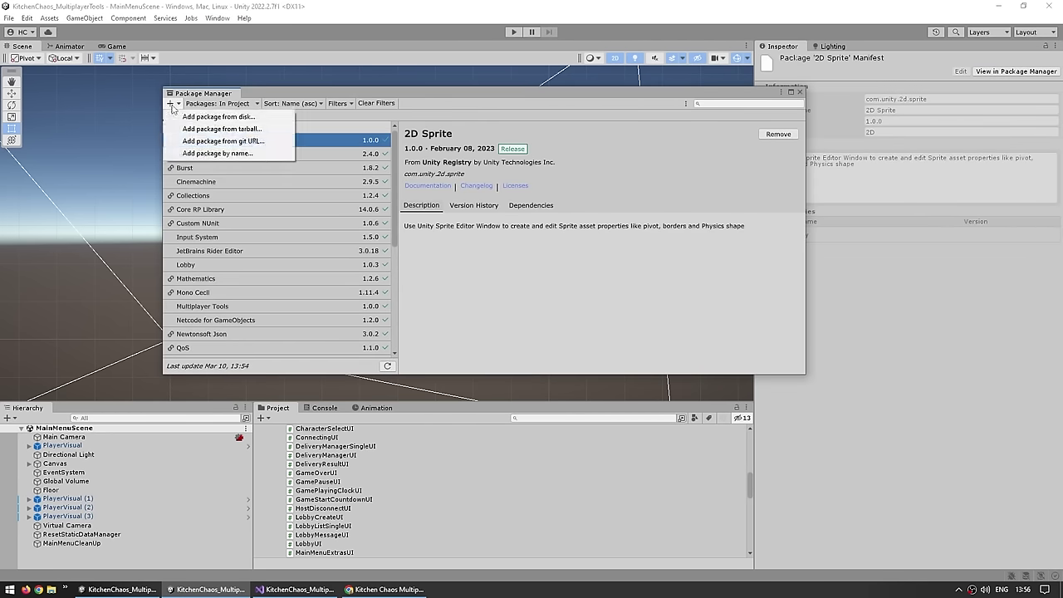
left_click(204, 156)
key("ctrl+v")
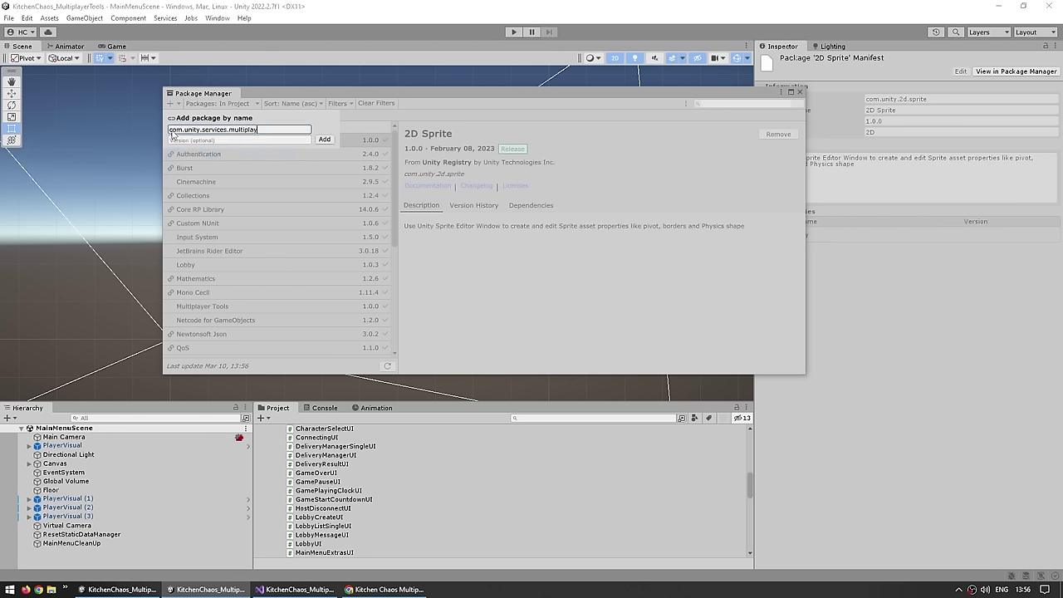
left_click(324, 139)
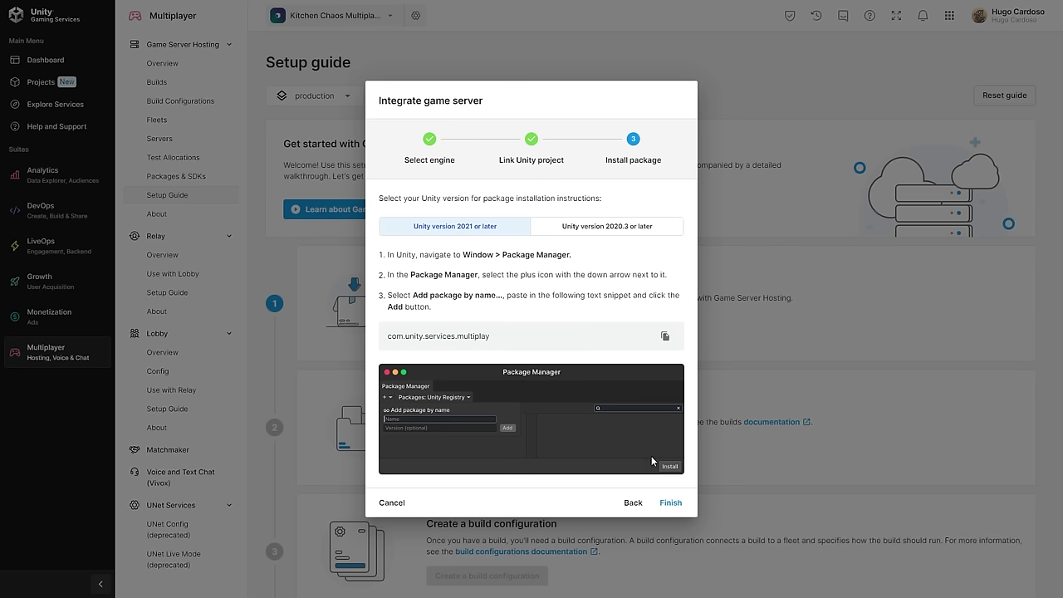
Finish the game server integration and begin a new build with Create a build.
left_click(669, 503)
scroll(603, 298, "down", 2)
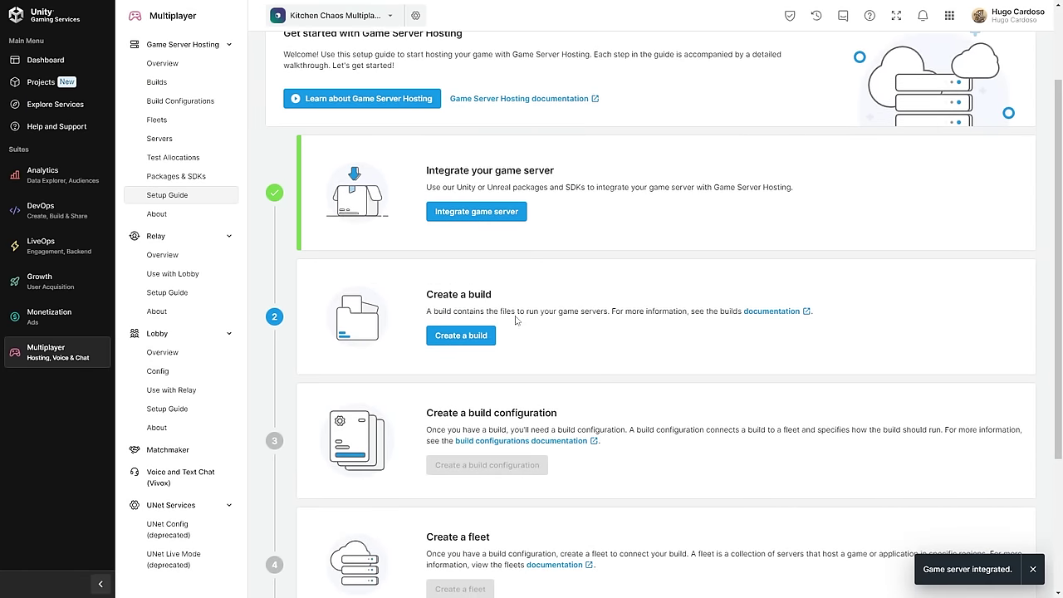
left_click(459, 336)
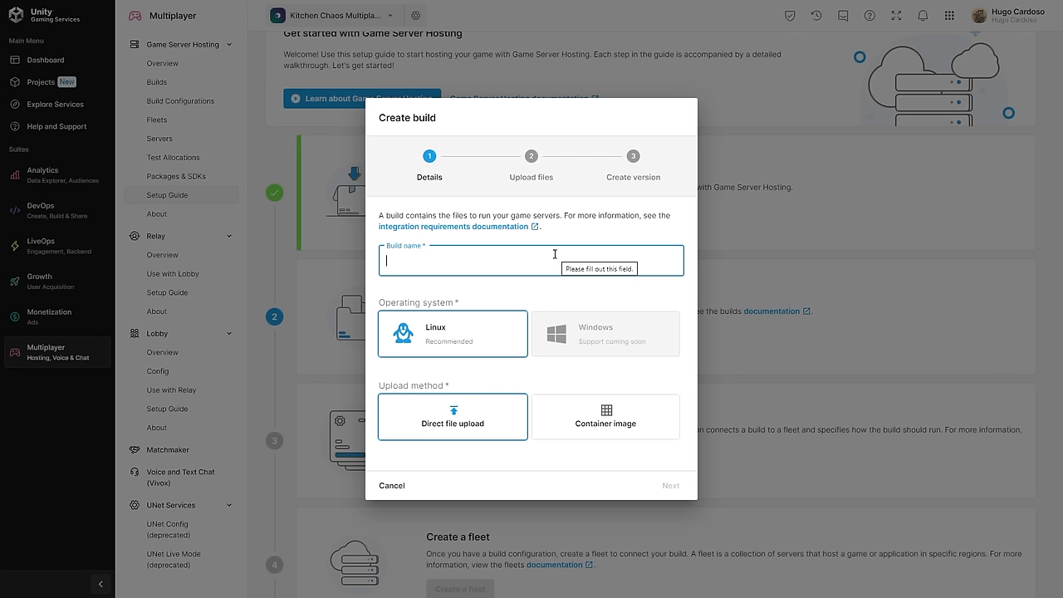
Name the Linux direct-upload build 'Build A' and continue to the Upload files step.
type("Build A")
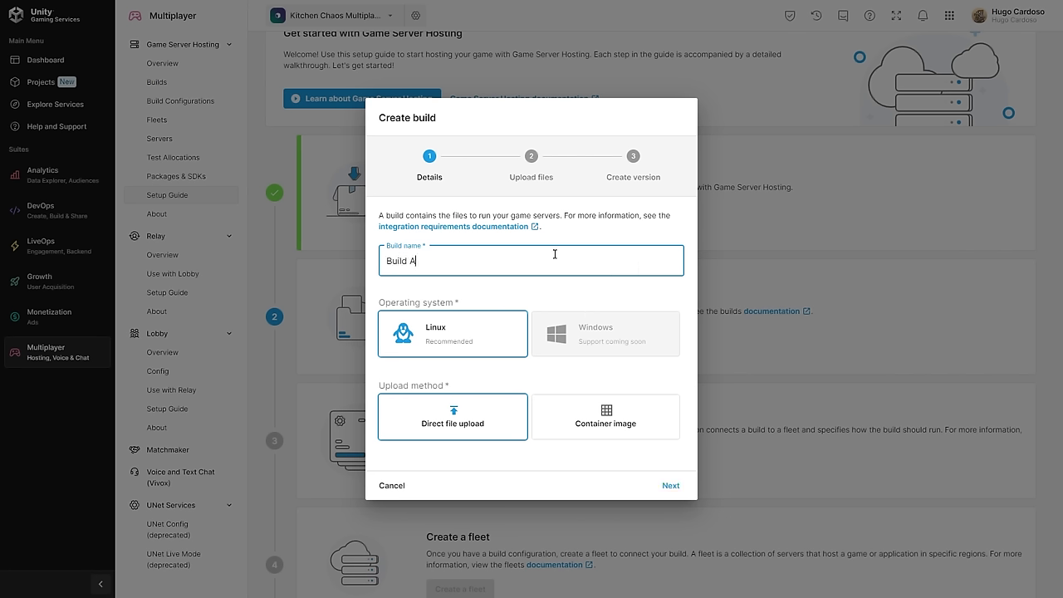
left_click(670, 486)
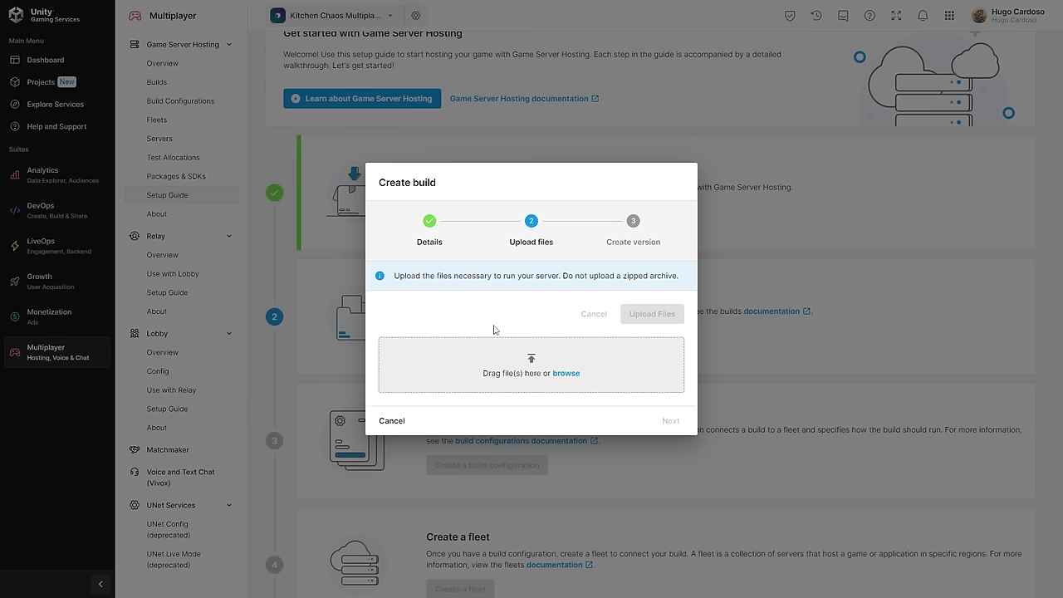
key("alt+Tab")
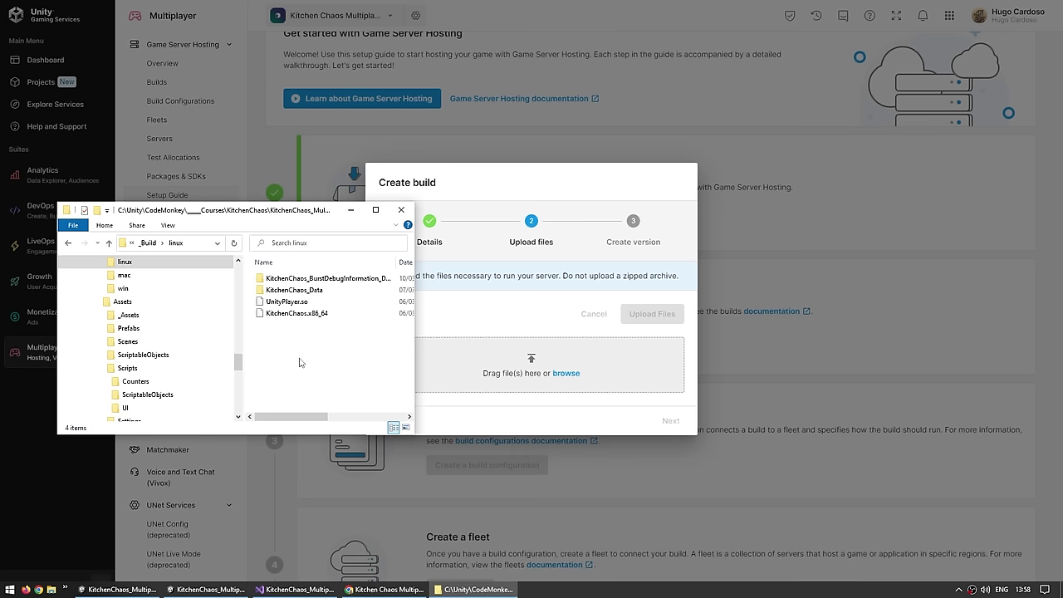
Upload the 202 Linux server files (206.15 MB) and create Build A as Version 1.
left_click_drag(311, 348, 487, 377)
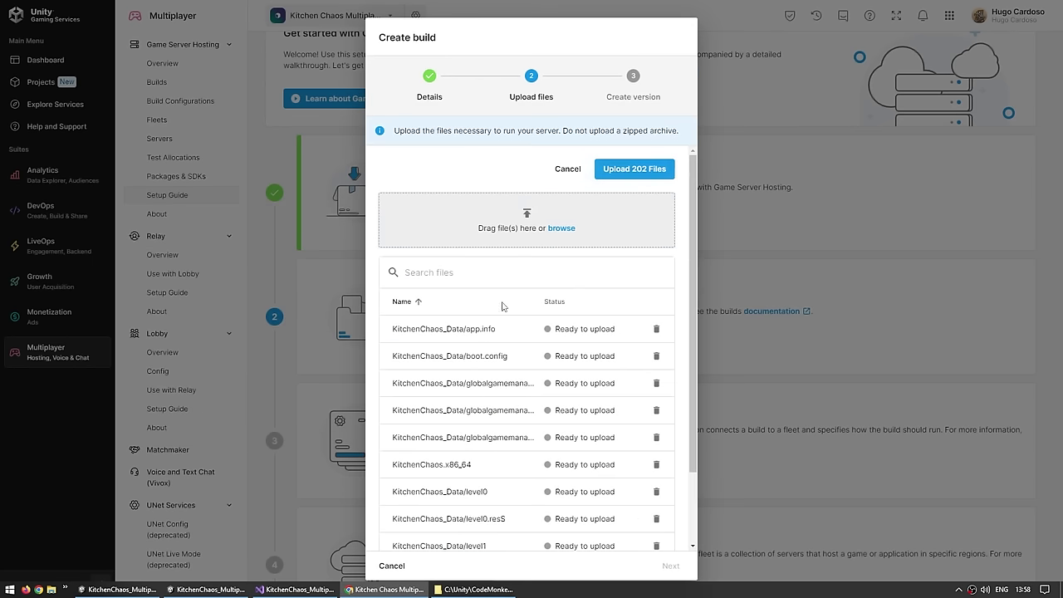
left_click(642, 171)
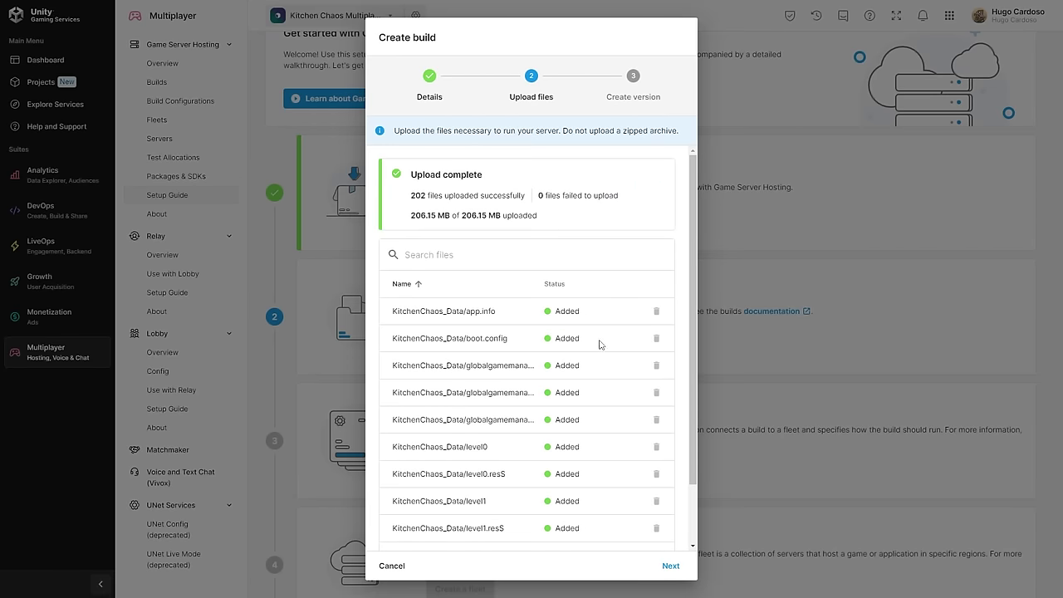
left_click(670, 567)
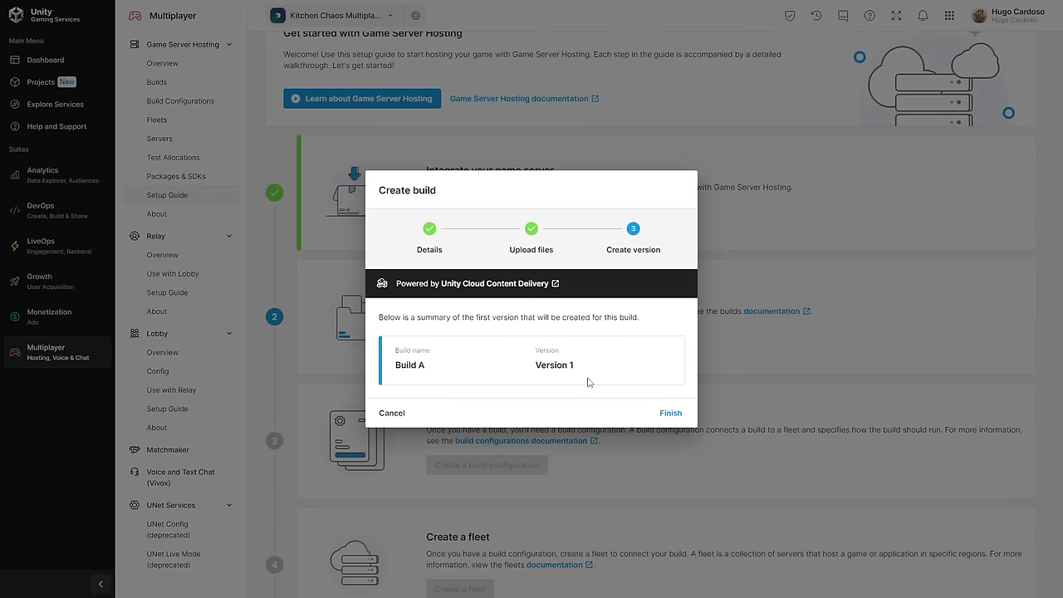
left_click(683, 414)
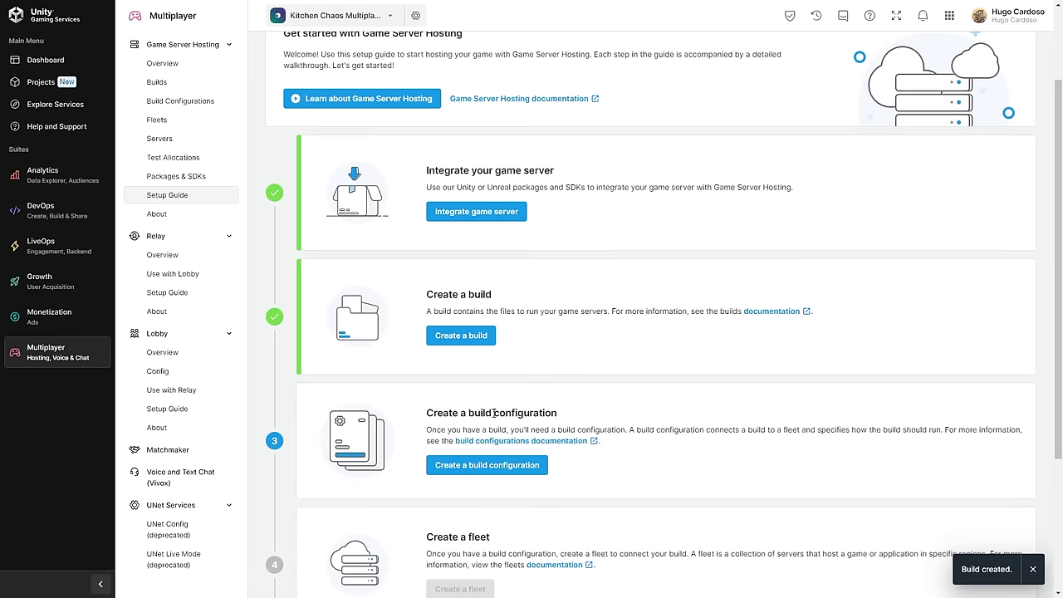
Create a new build configuration named 'Build Config A' and assign it Build A.
left_click(459, 465)
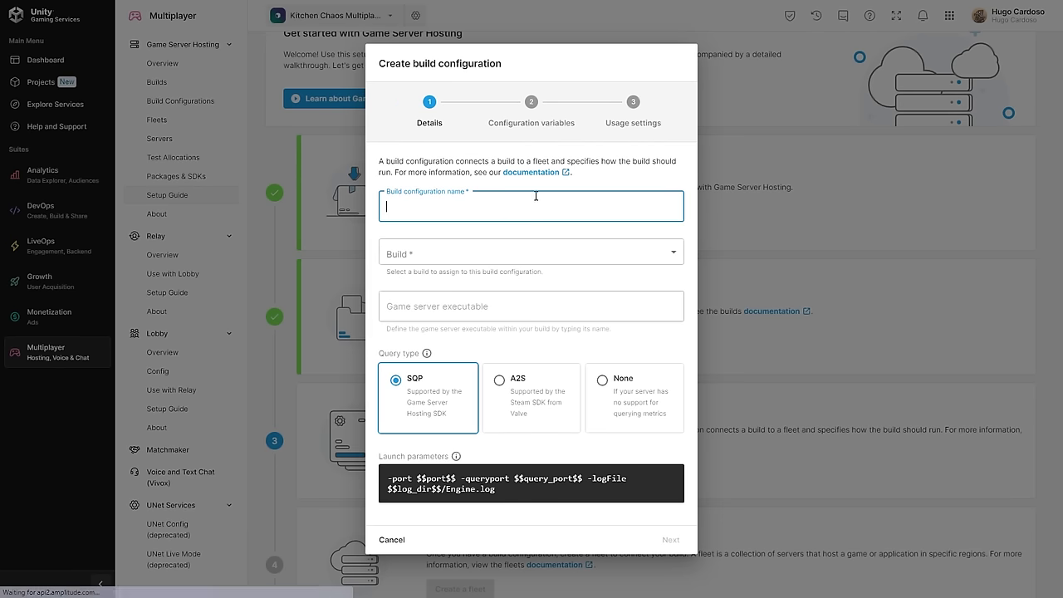
type("Build config A")
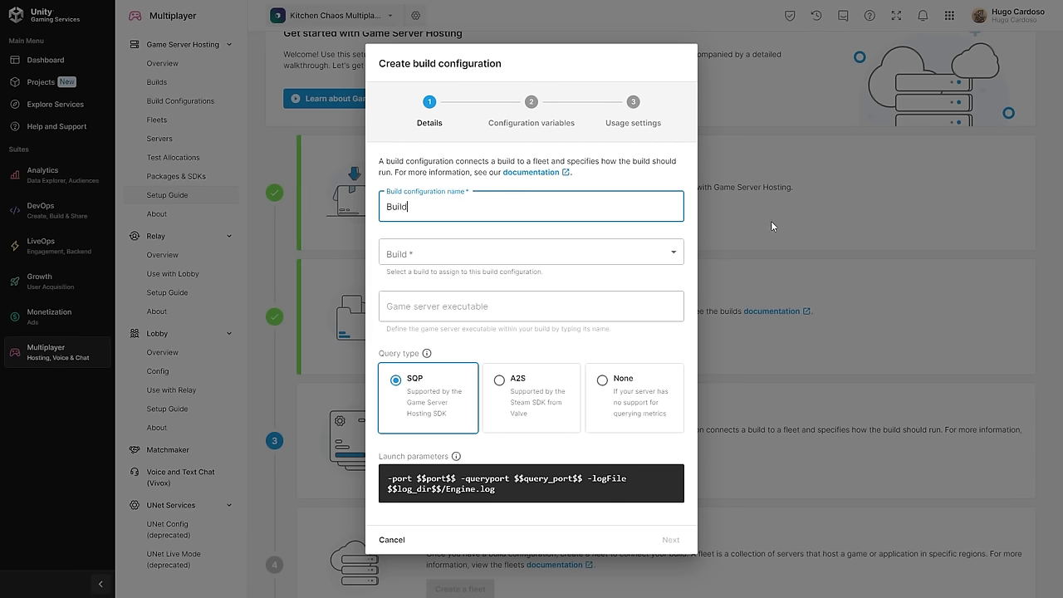
key("Left")
key("Left")
key("Left")
key("Left")
key("Left")
key("Left")
key("Left")
key("BackSpace")
type("C")
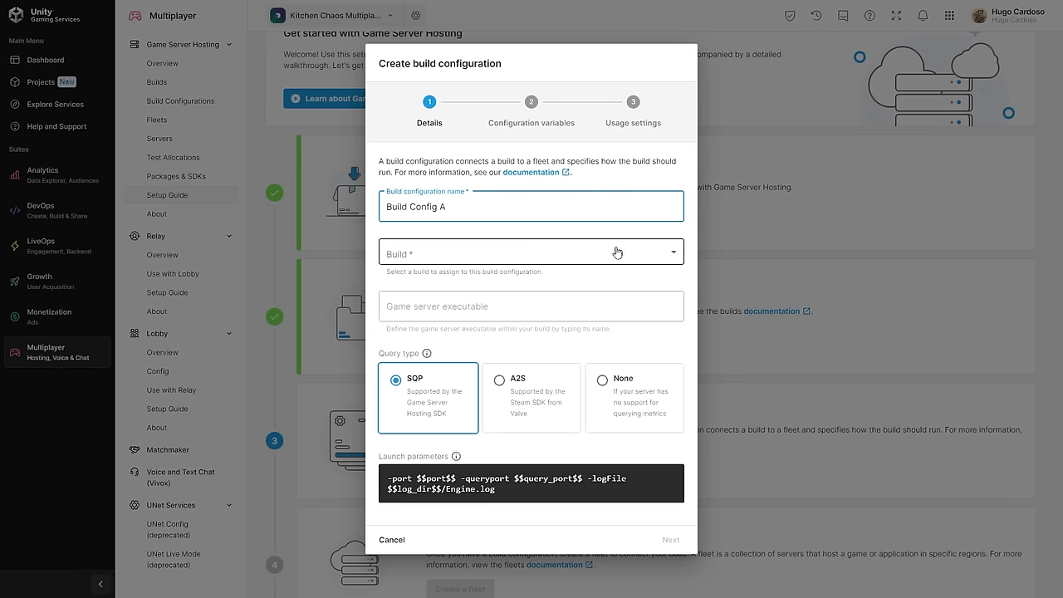
left_click(617, 252)
left_click(446, 252)
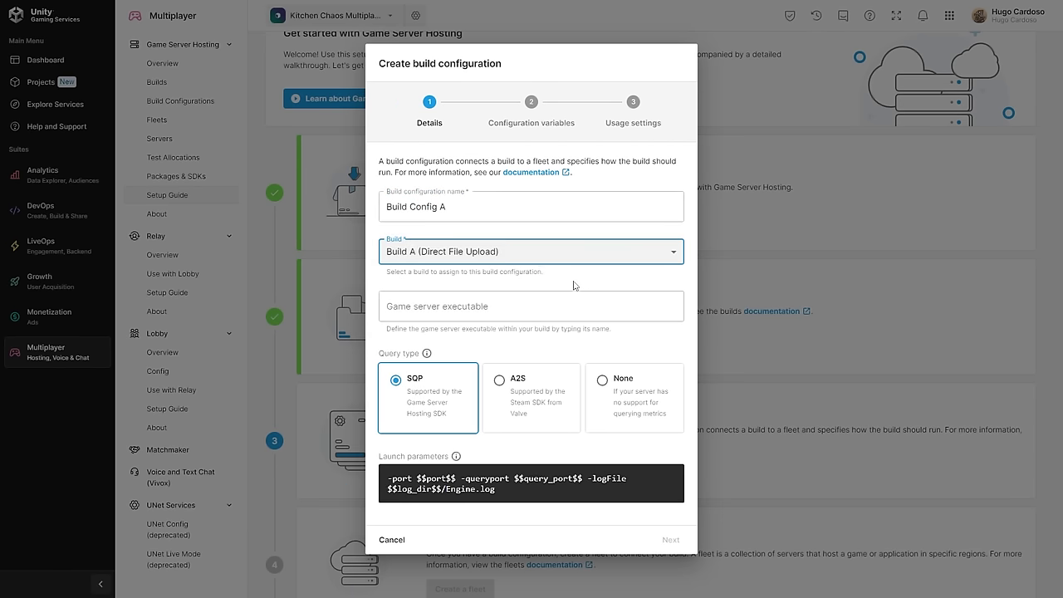
Choose KitchenChaos.x86_64 as the executable and prepend -nographics to the launch parameters.
left_click(546, 307)
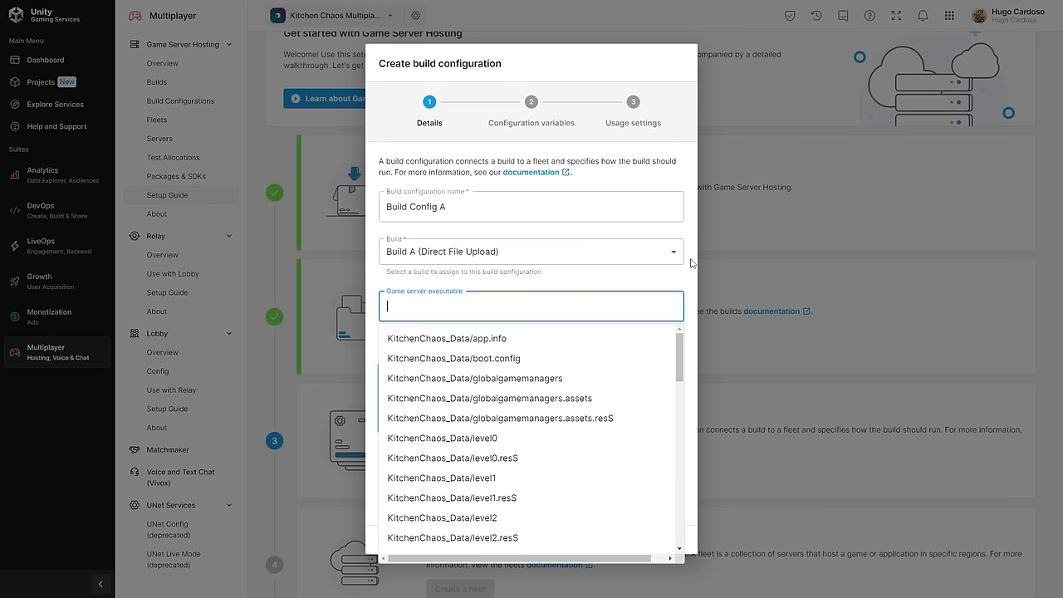
type("86")
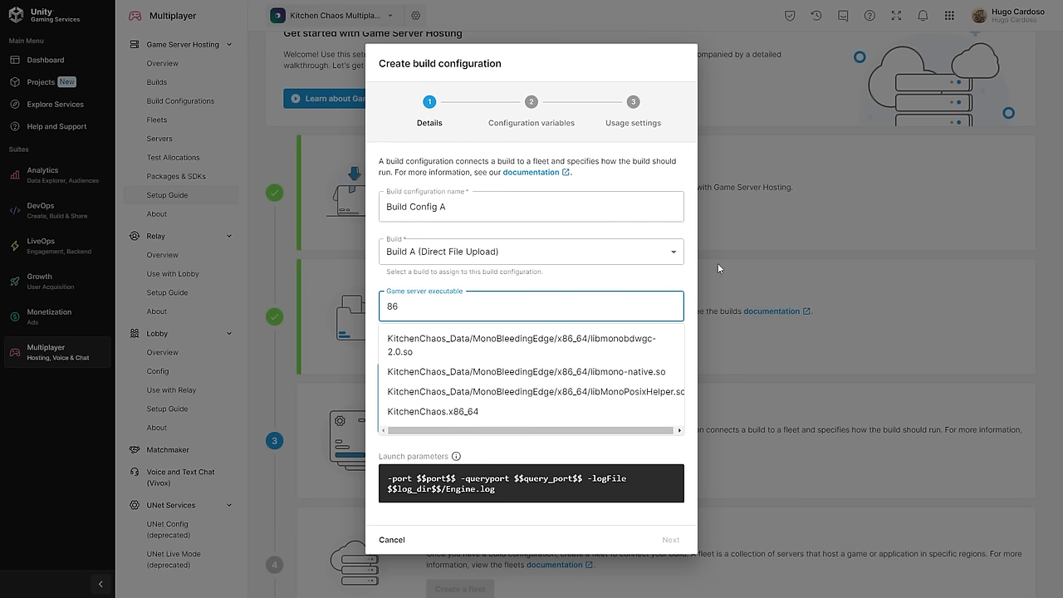
left_click(445, 412)
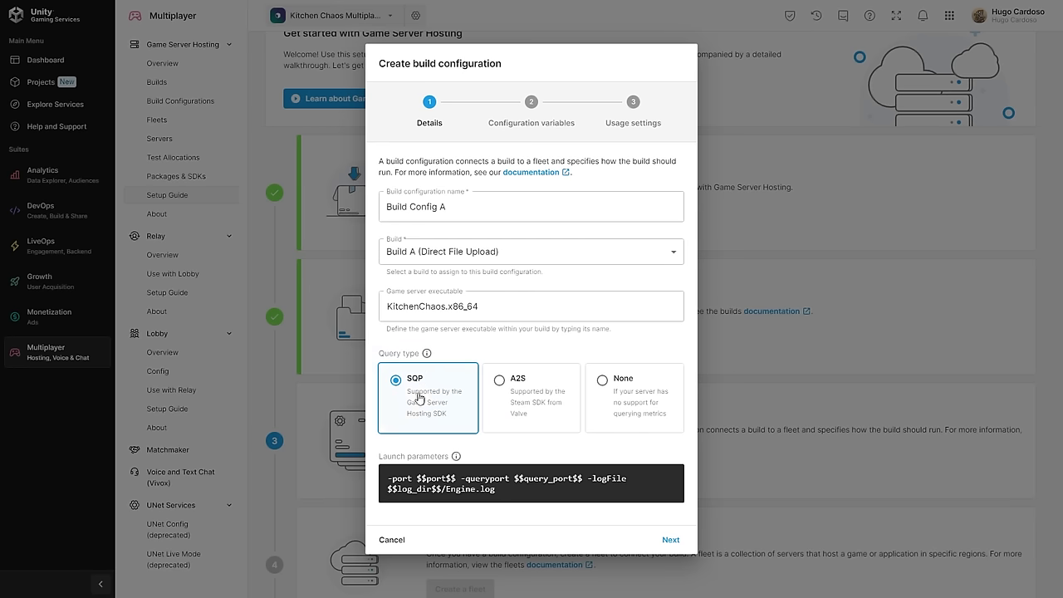
left_click(431, 478)
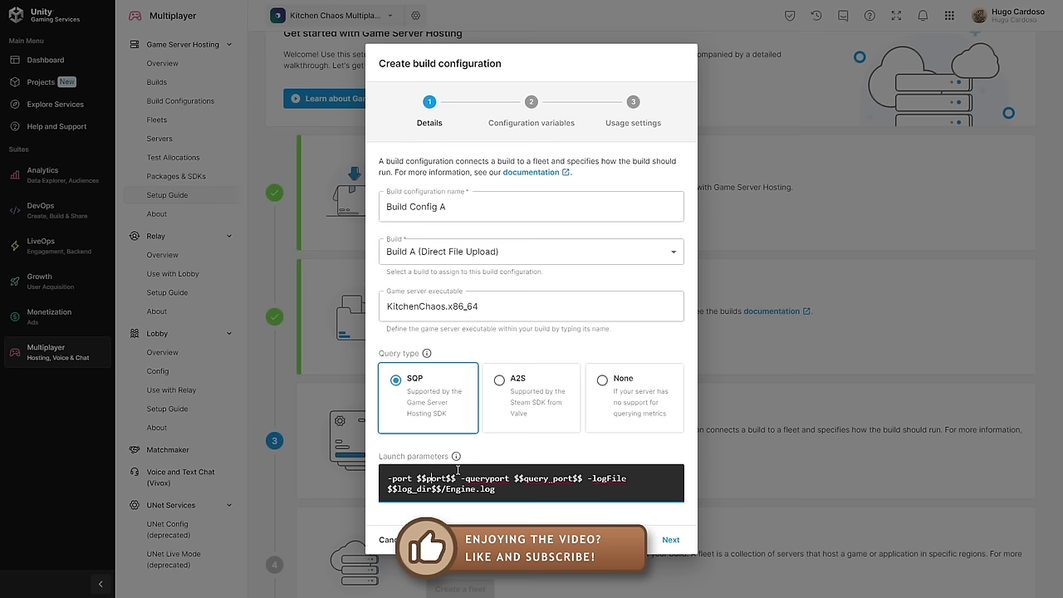
type("-nograp")
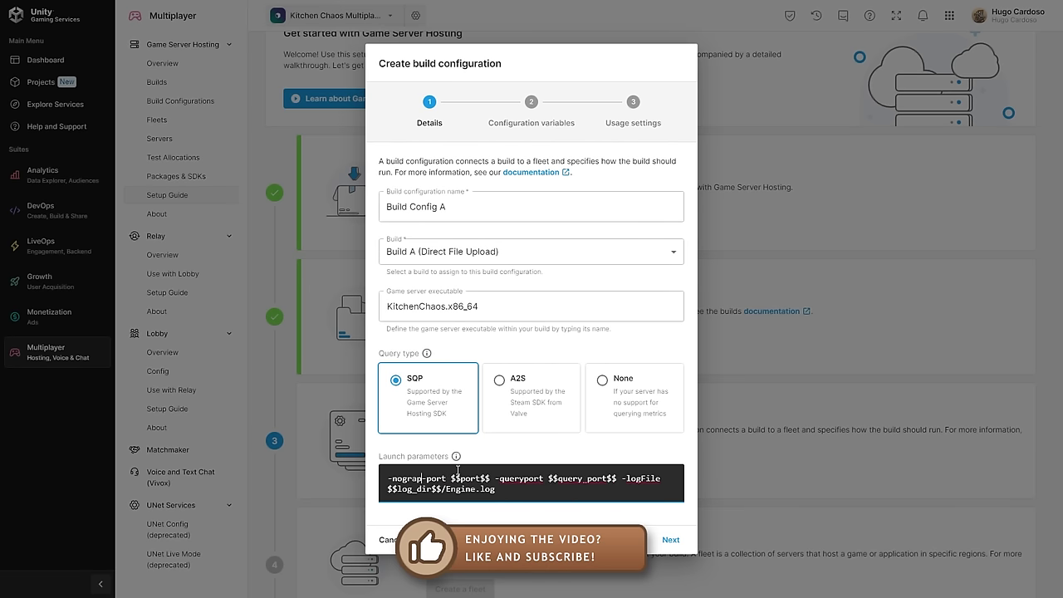
type("hics")
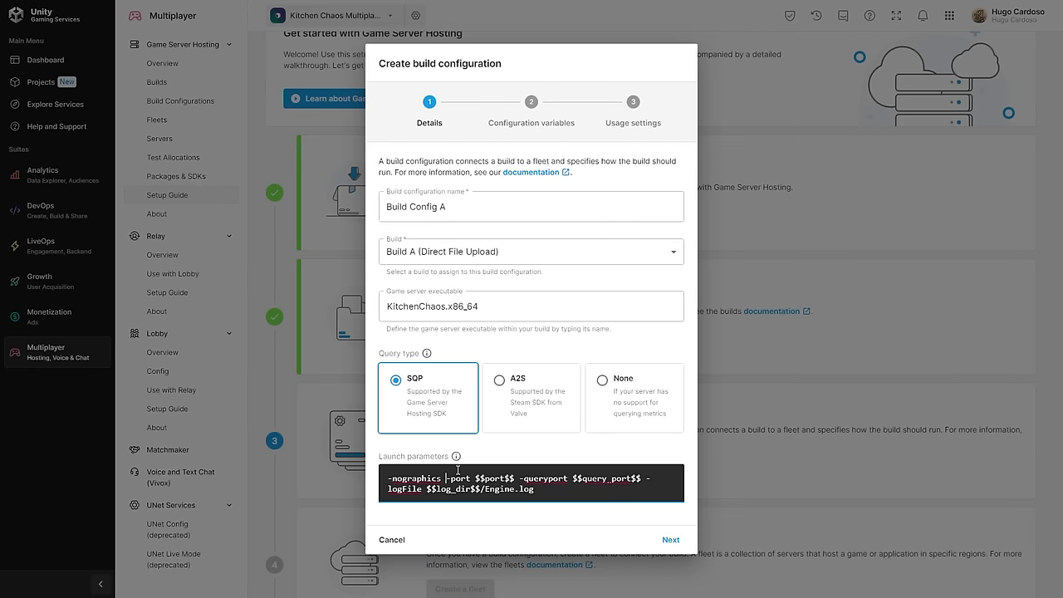
Keep the default 750 MHz CPU and 800 MB memory, and submit Build Config A, retrying after the error.
left_click(671, 541)
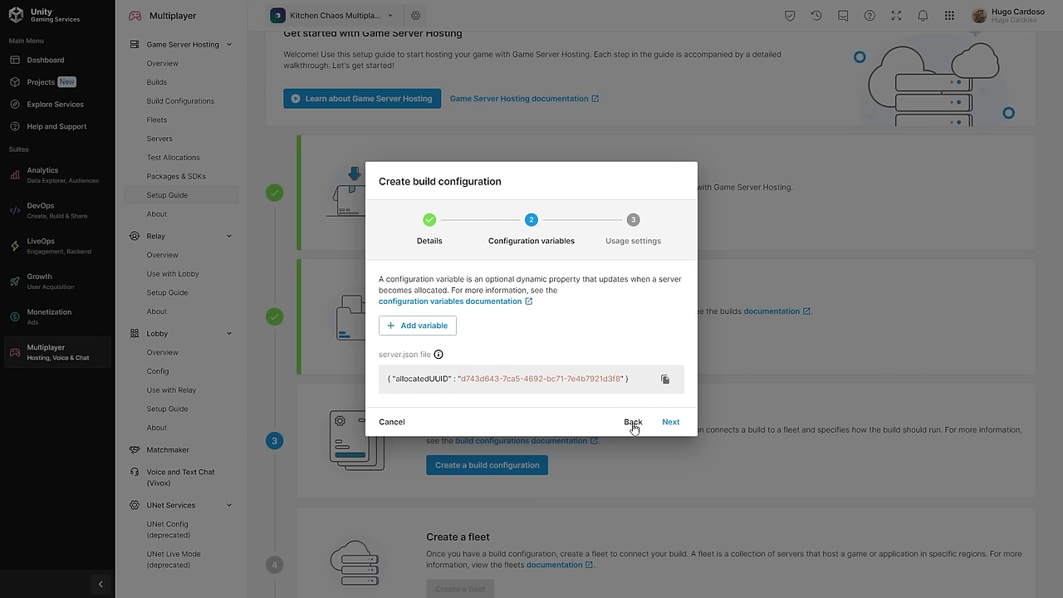
left_click(673, 425)
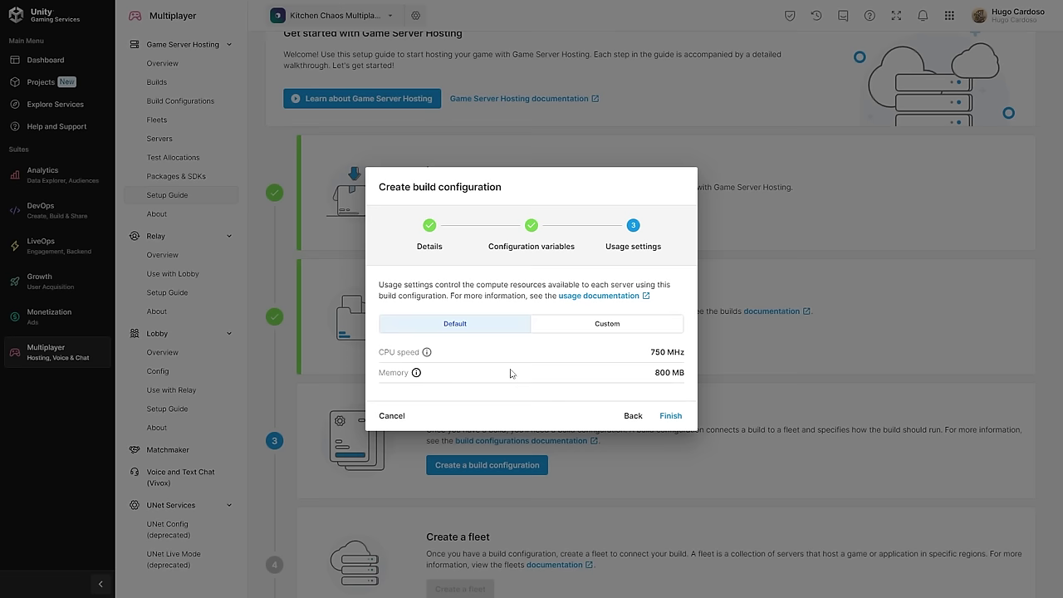
left_click(591, 325)
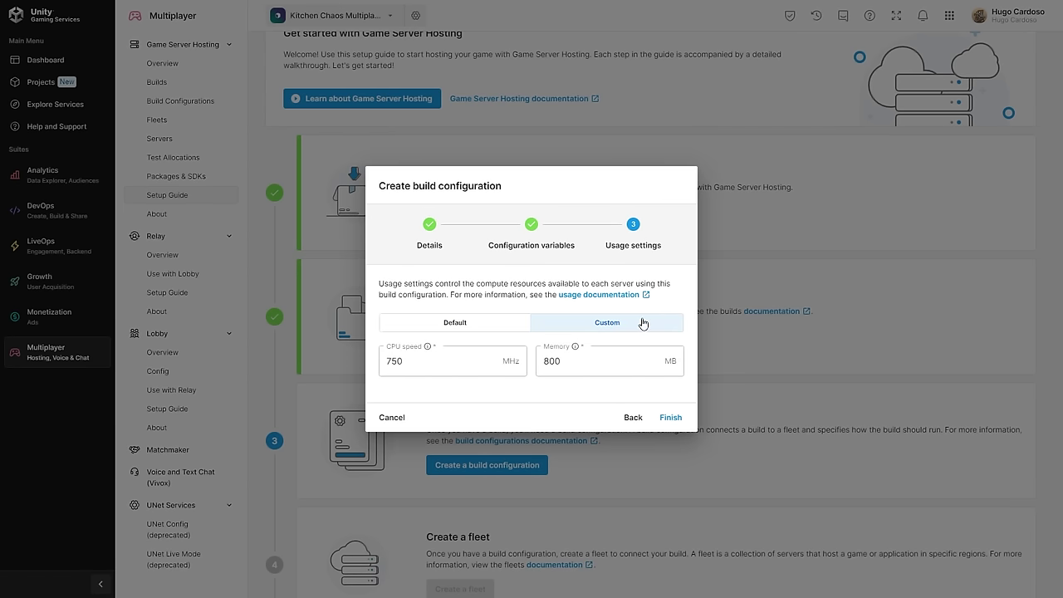
left_click(459, 324)
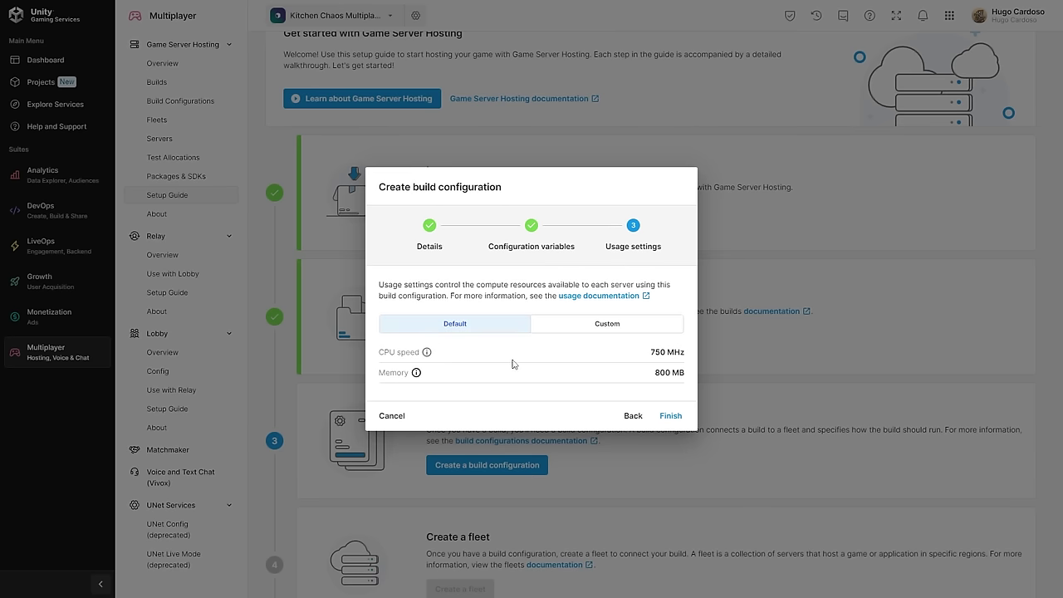
left_click(671, 417)
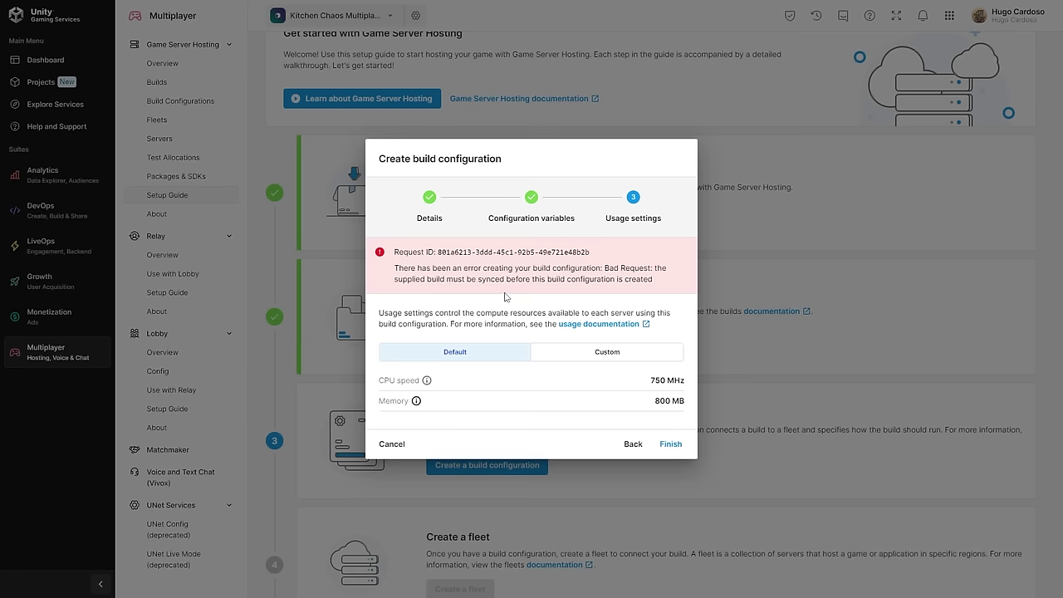
left_click(675, 444)
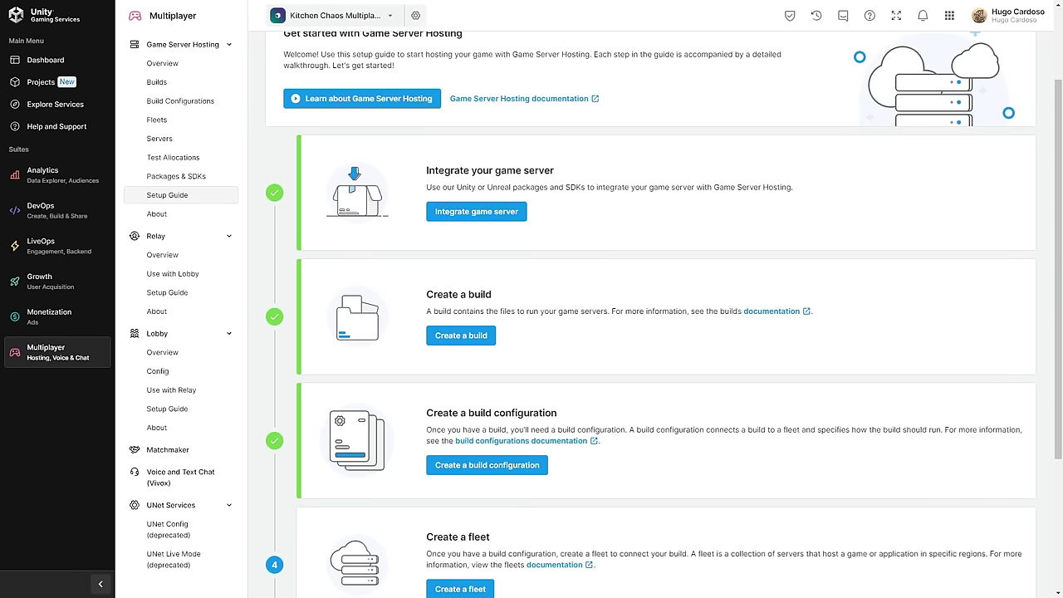
Start a new fleet named Fleet A that uses Build Config A.
scroll(825, 385, "down", 3)
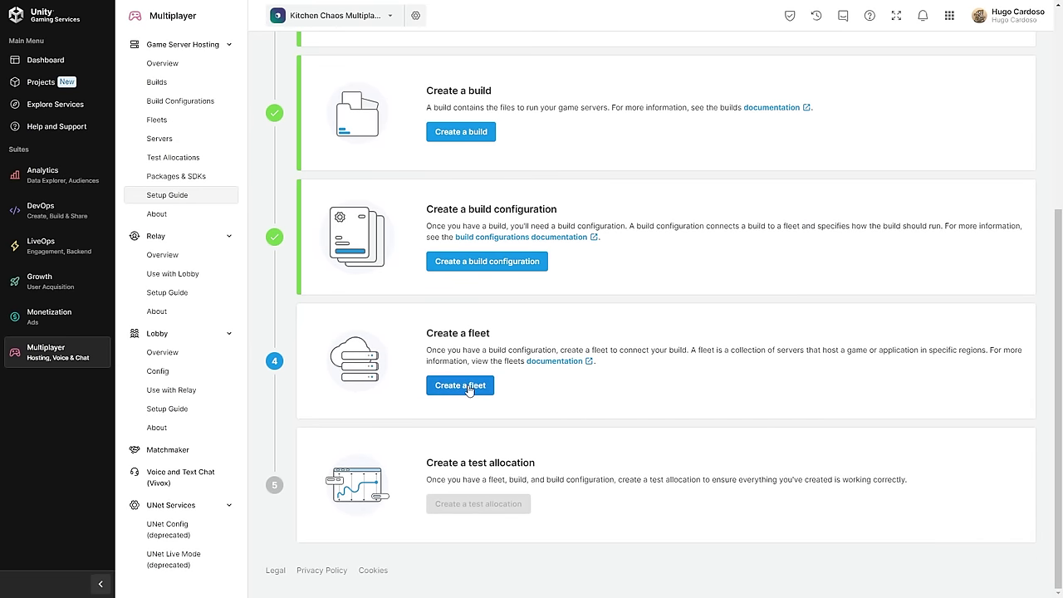
left_click(465, 386)
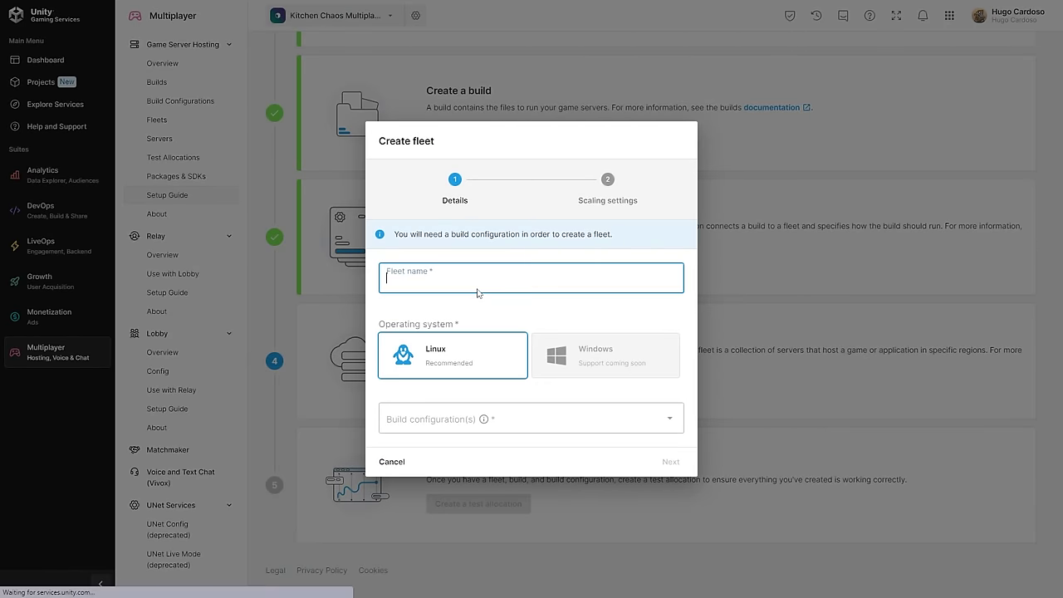
type("Fleet A")
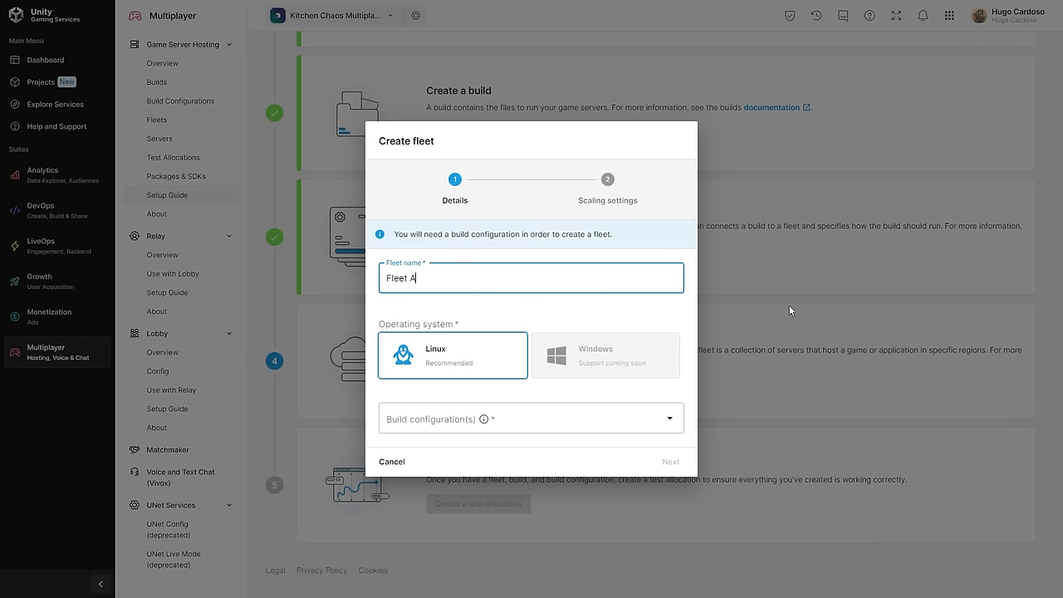
left_click(598, 420)
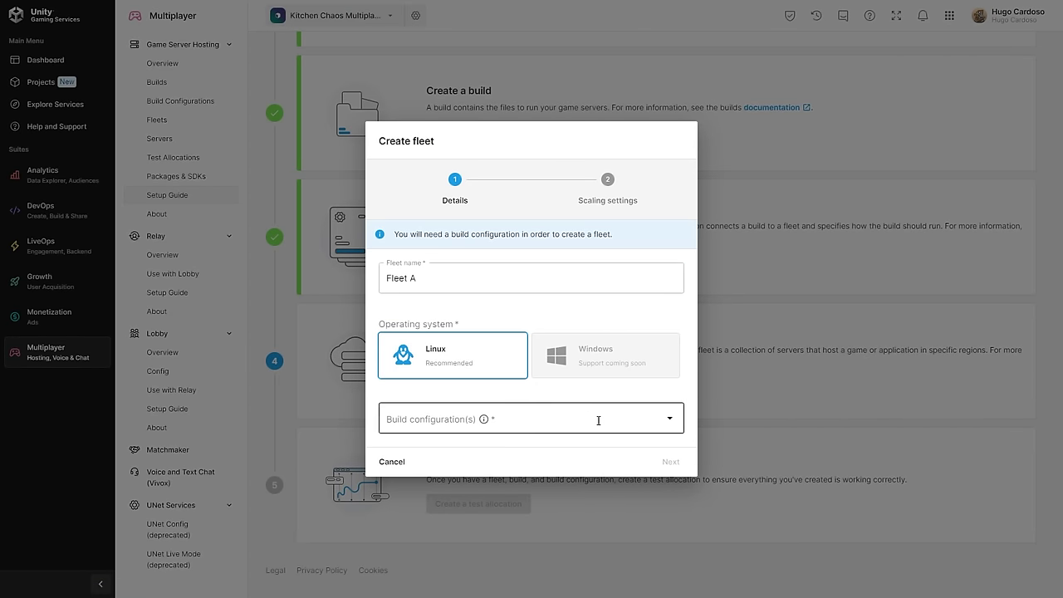
left_click(417, 448)
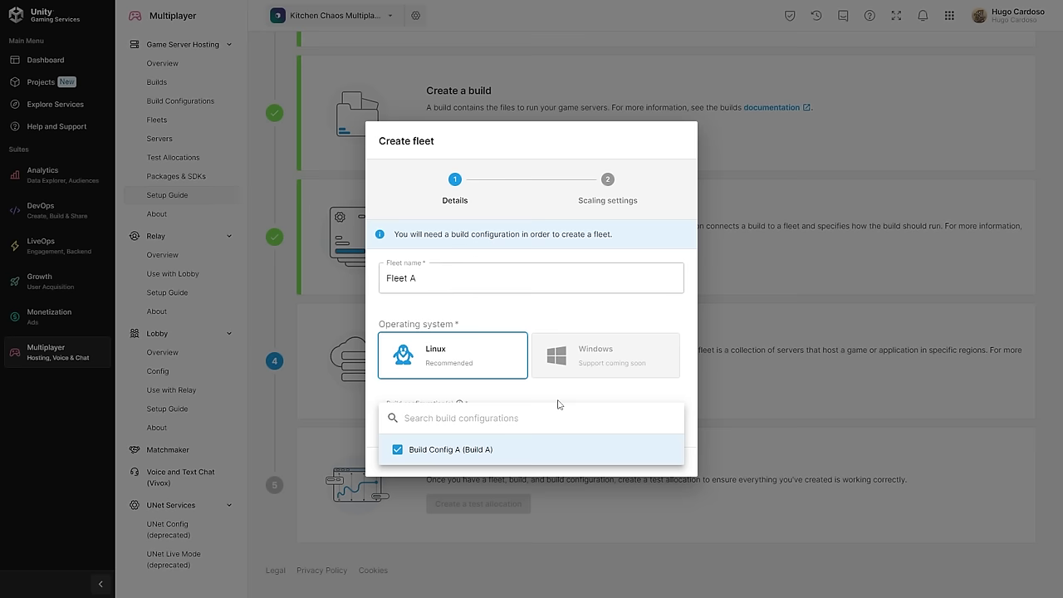
left_click(506, 390)
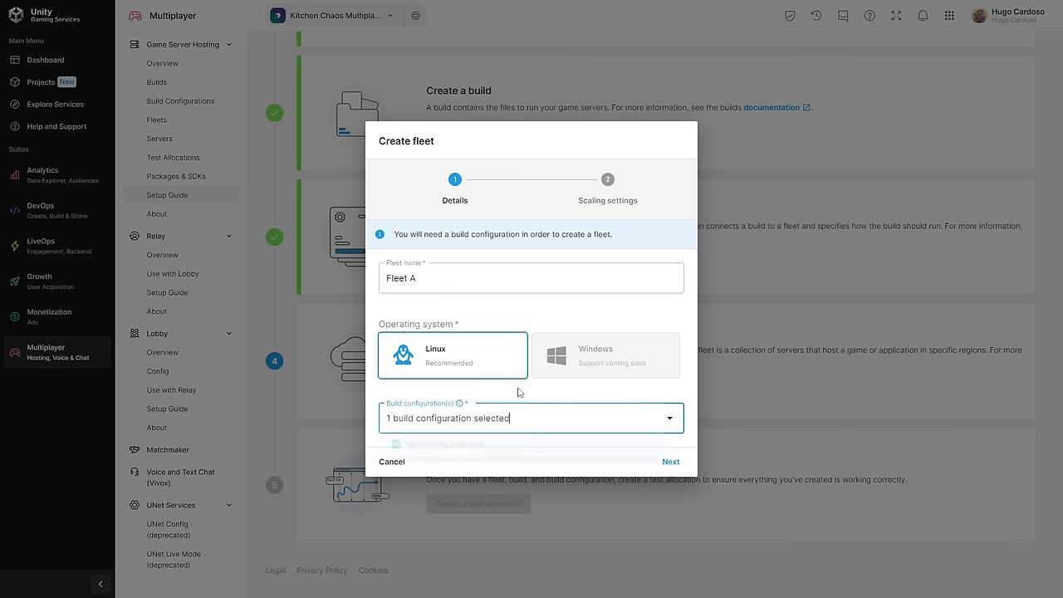
Host the fleet in Europe with 0 minimum and 1 maximum servers.
left_click(671, 463)
left_click(662, 323)
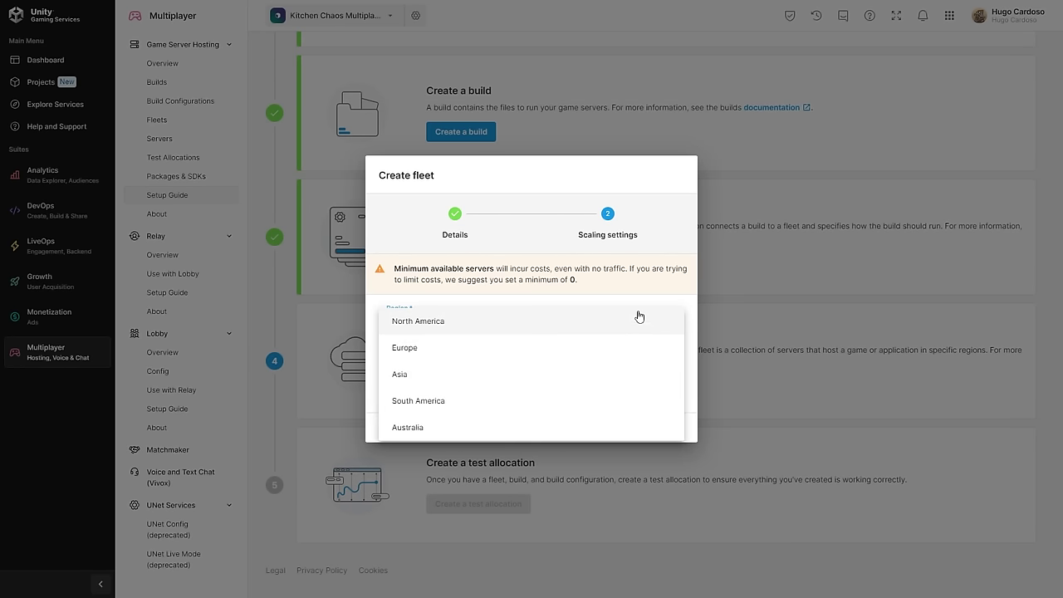
left_click(449, 348)
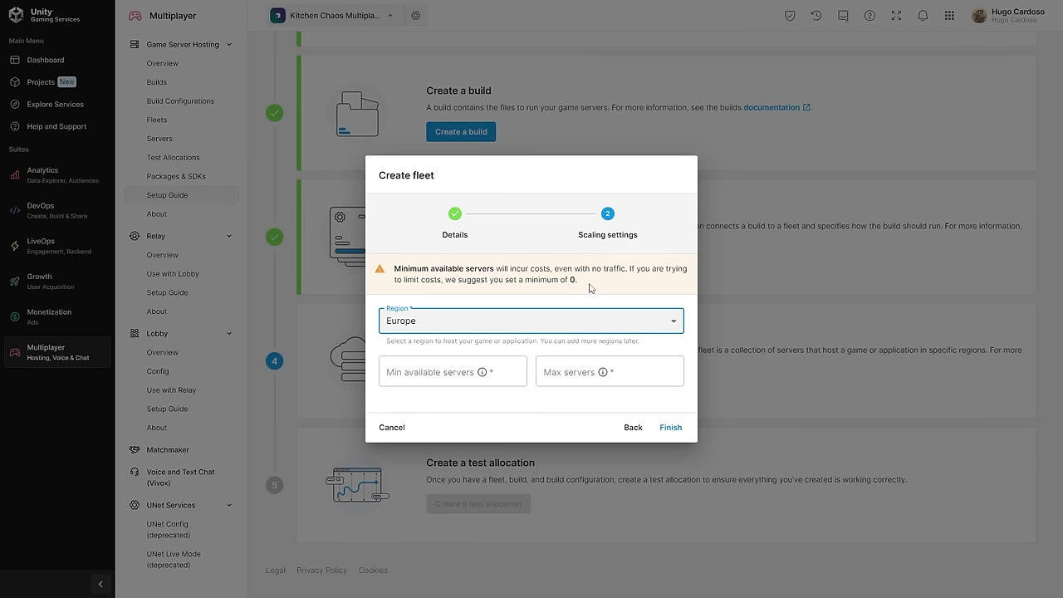
left_click(449, 372)
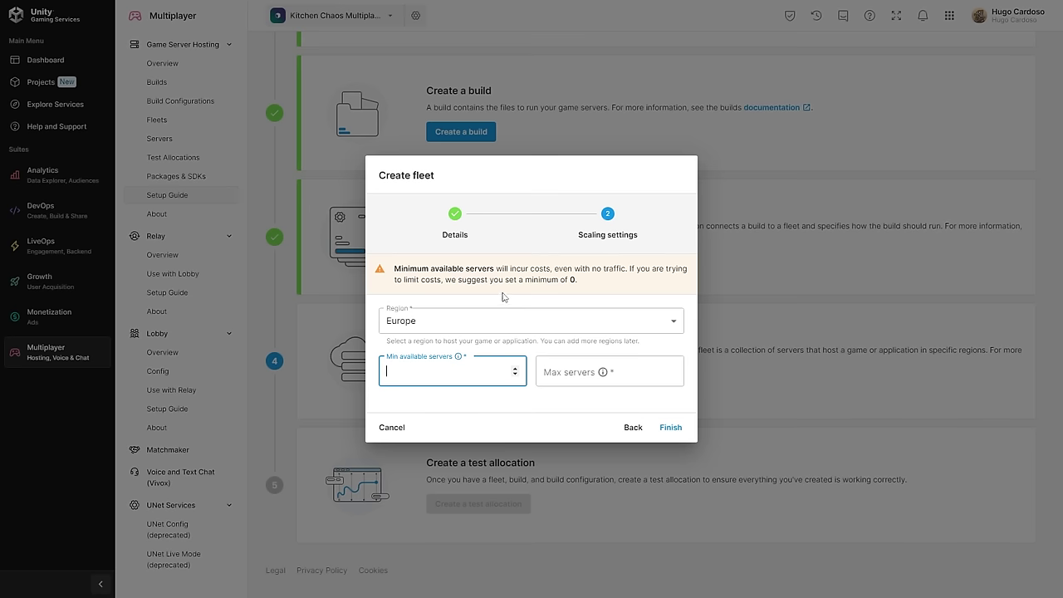
type("0")
left_click(587, 360)
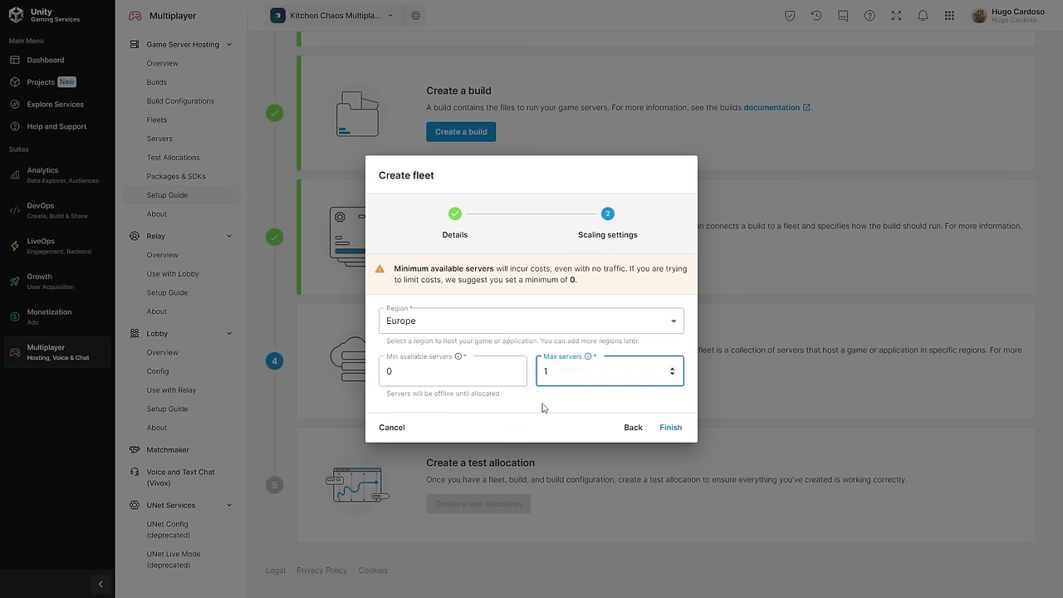
left_click(668, 427)
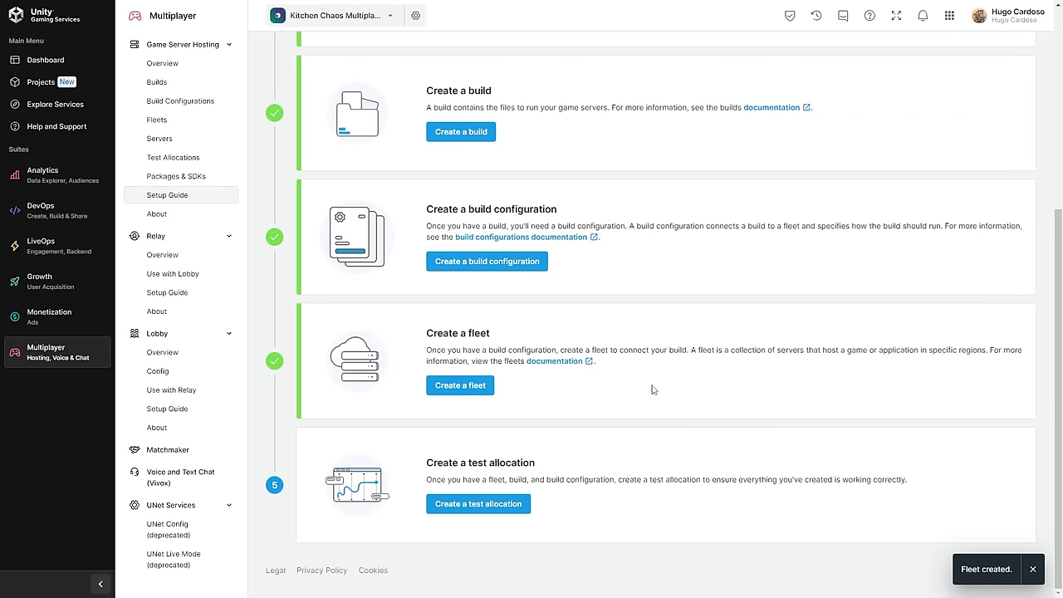
Set up a test allocation on Fleet A in Europe using Build Config A.
left_click(482, 504)
left_click(652, 332)
left_click(467, 332)
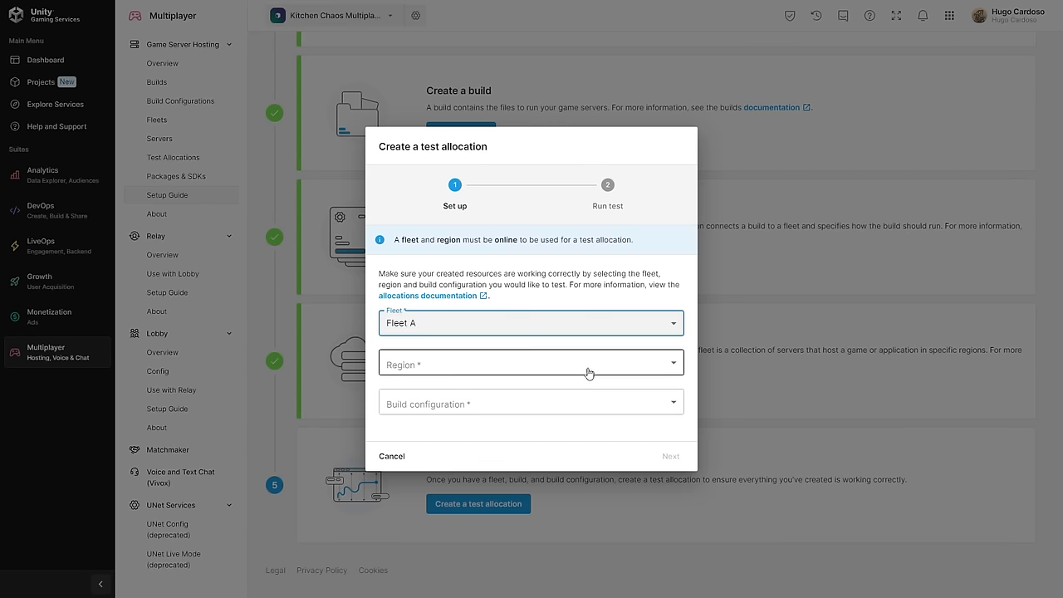
left_click(589, 365)
left_click(600, 374)
left_click(616, 400)
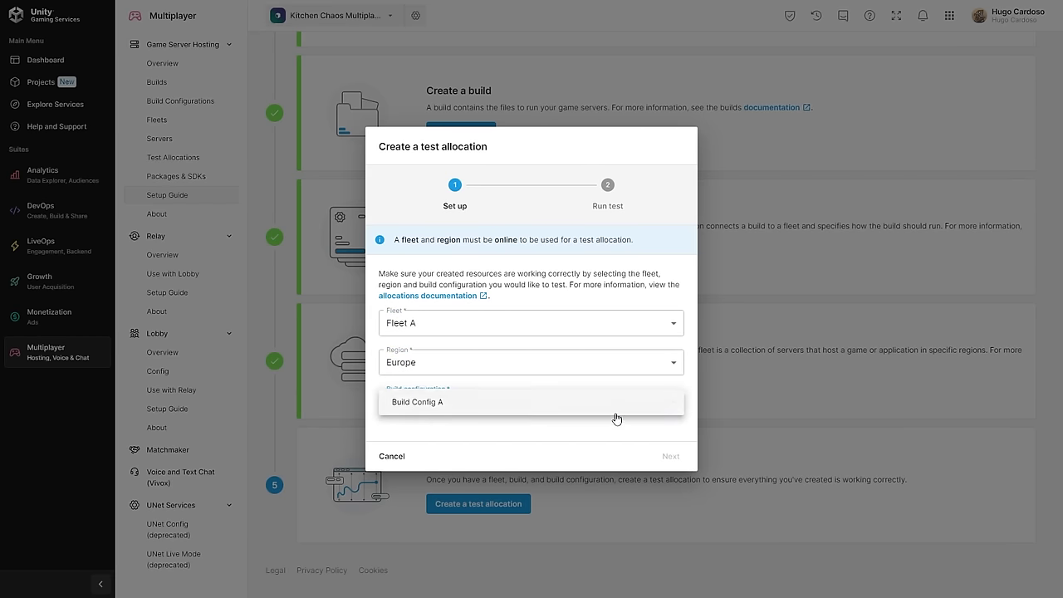
left_click(566, 410)
left_click(671, 457)
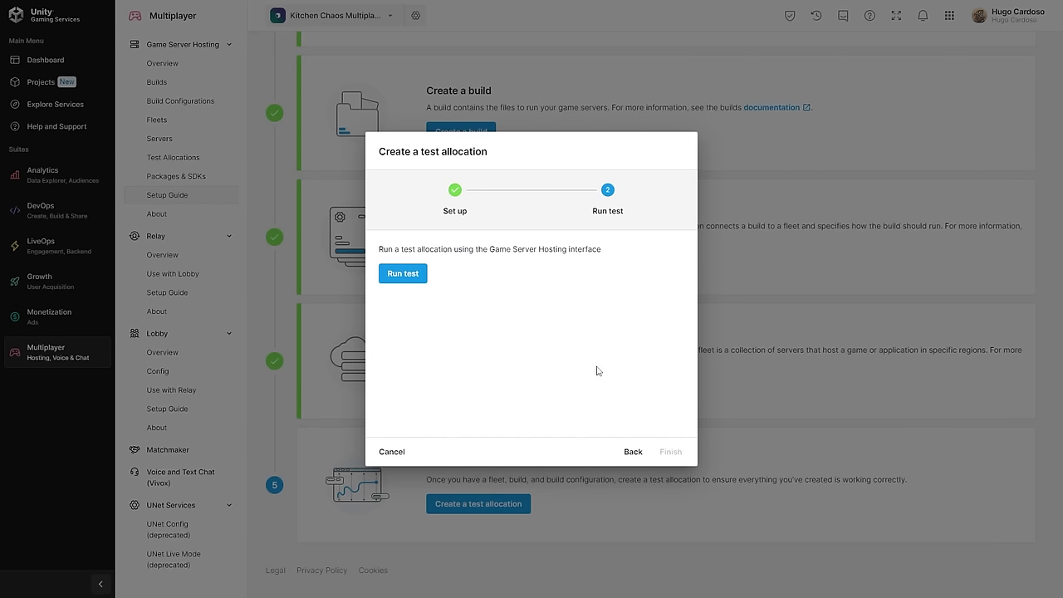
Run the test allocation and check the allocated server's IP and port.
left_click(420, 275)
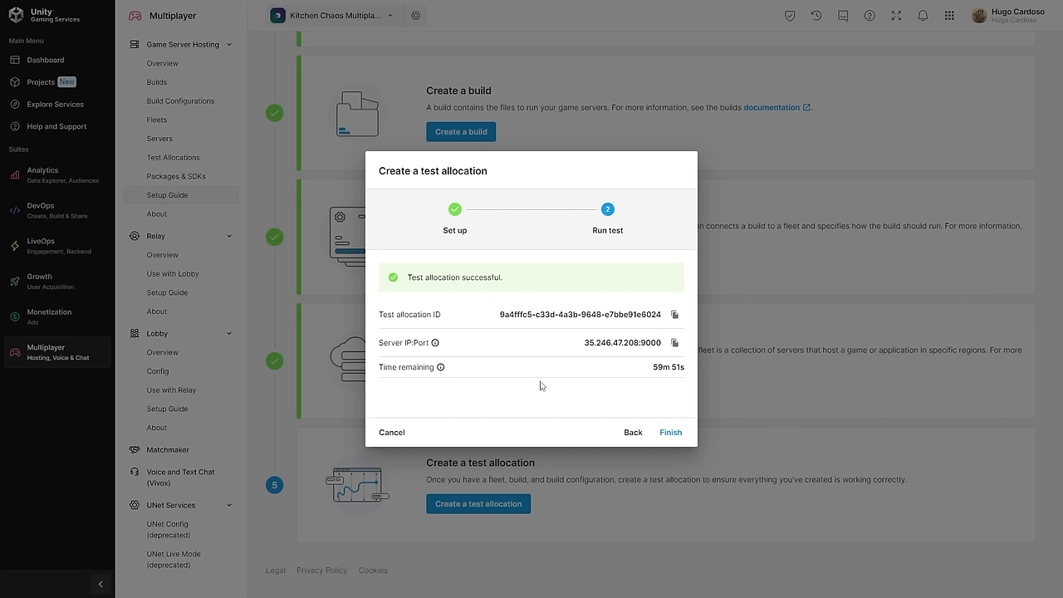
left_click_drag(562, 351, 693, 347)
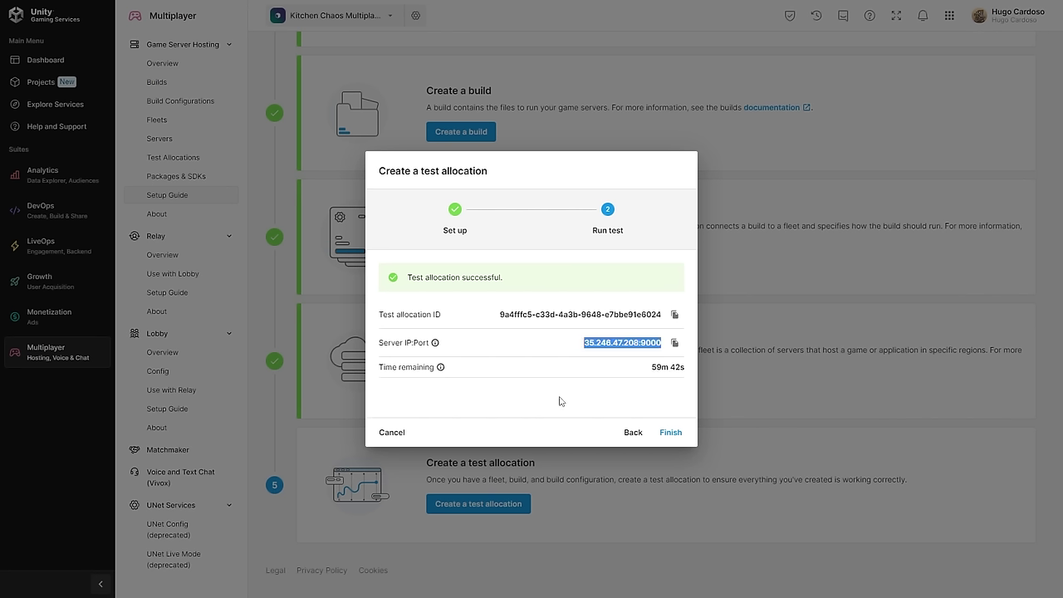
left_click(560, 398)
Finish the setup guide and open the Engine.log of allocated server 45409682.
left_click(671, 432)
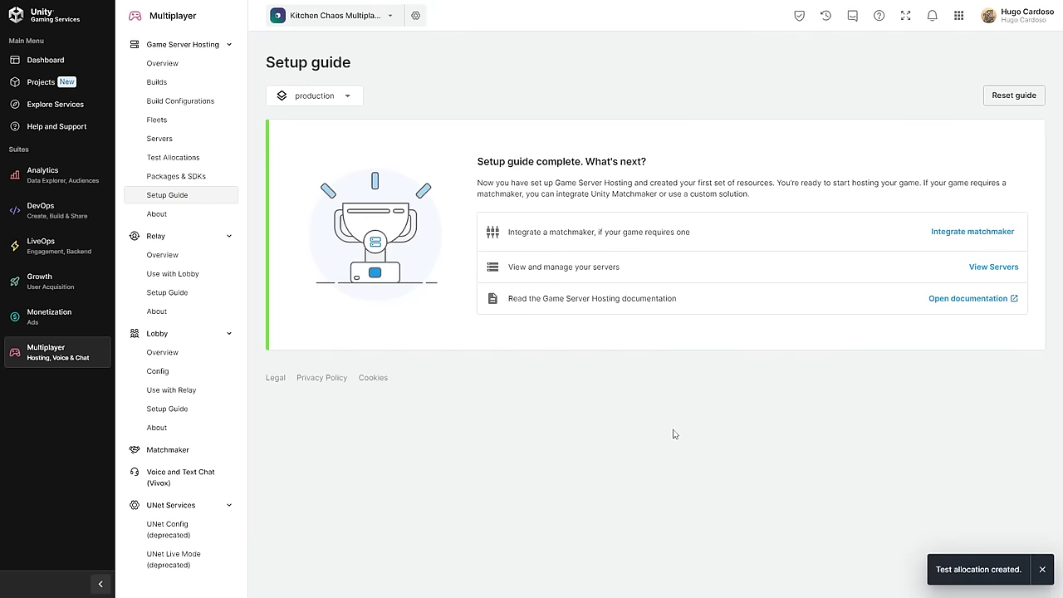
left_click(159, 149)
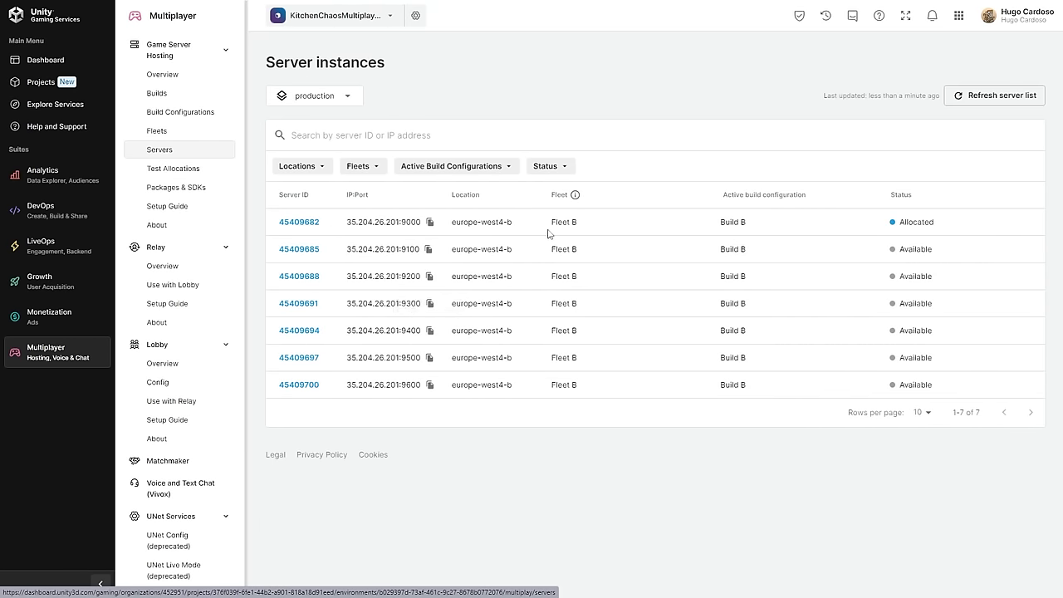
left_click(298, 222)
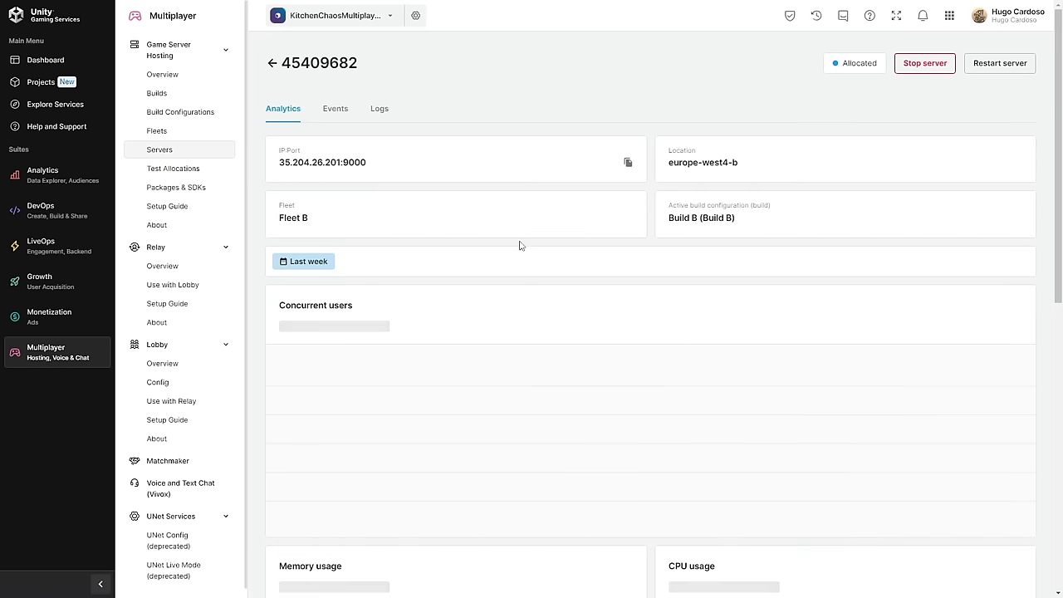
left_click(336, 109)
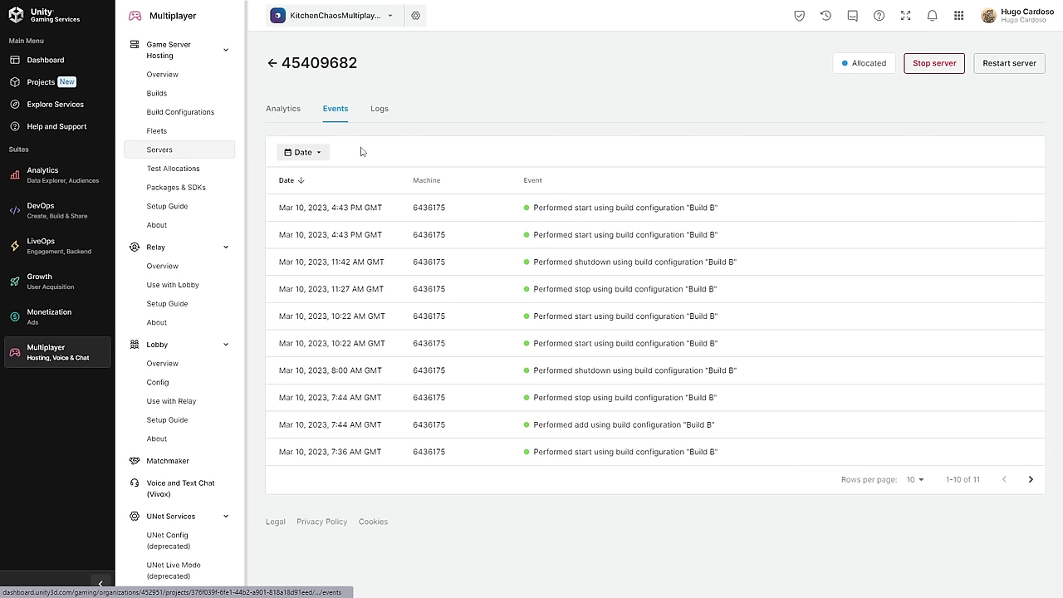
left_click(376, 121)
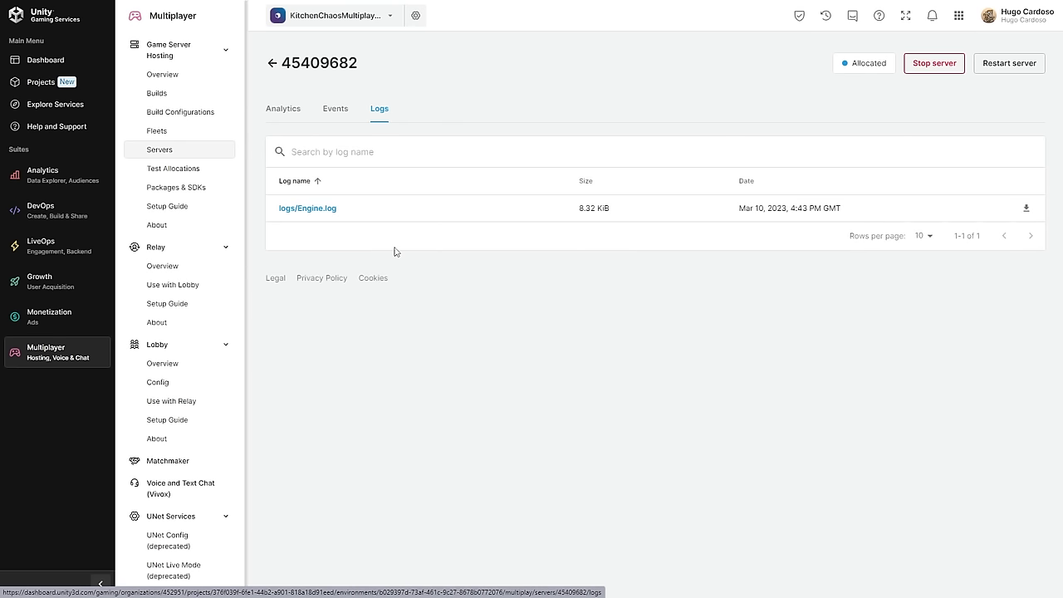
left_click(297, 207)
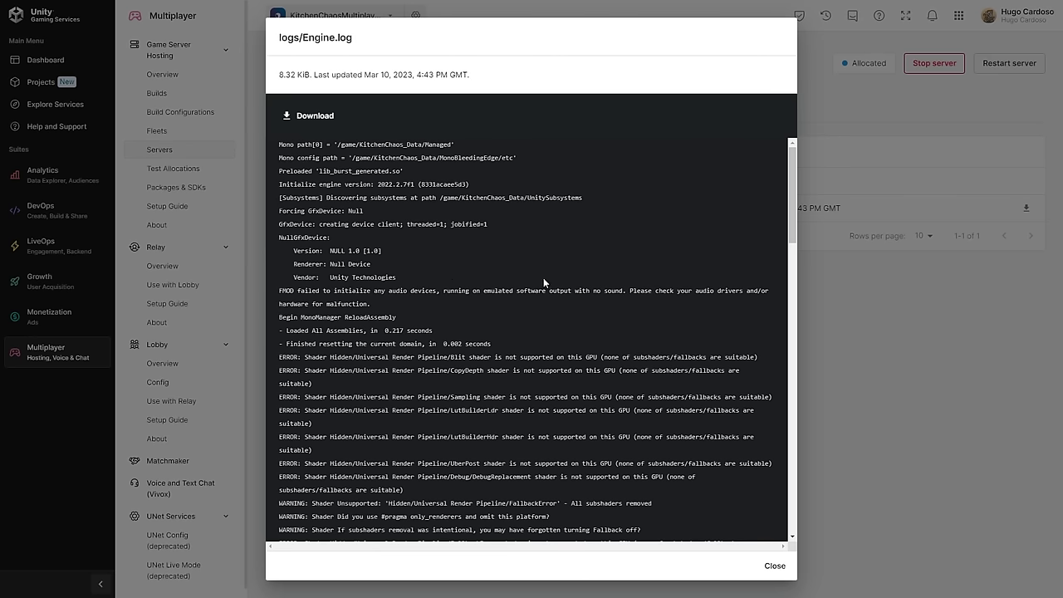
Review the null graphics, DEDICATED_SERVER LOBBY, Allocate, Port[9000] and ReadyServerForPlayersAsync log lines.
left_click_drag(407, 251, 404, 238)
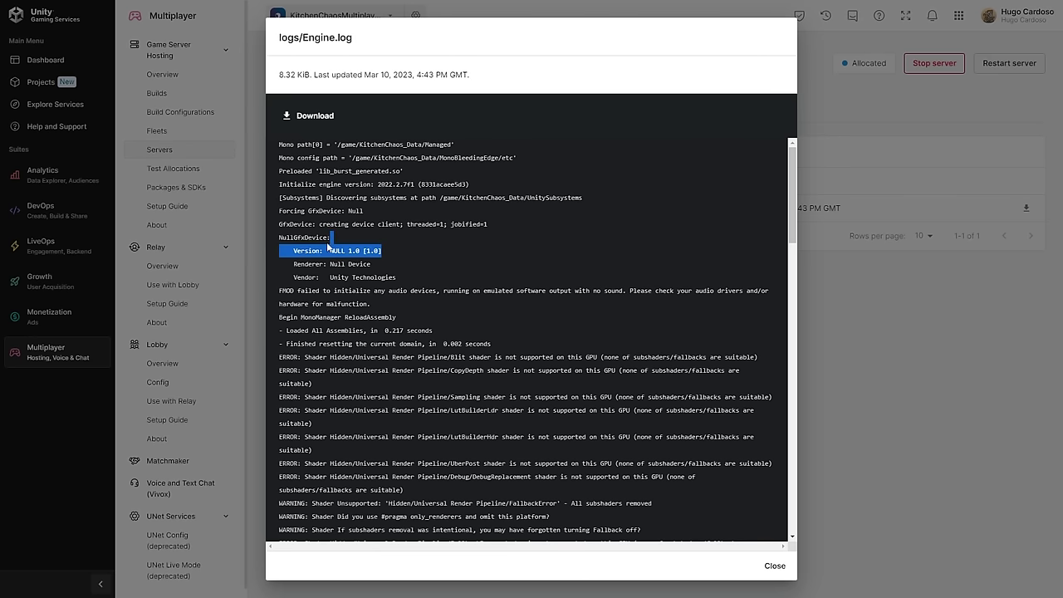
scroll(427, 250, "down", 20)
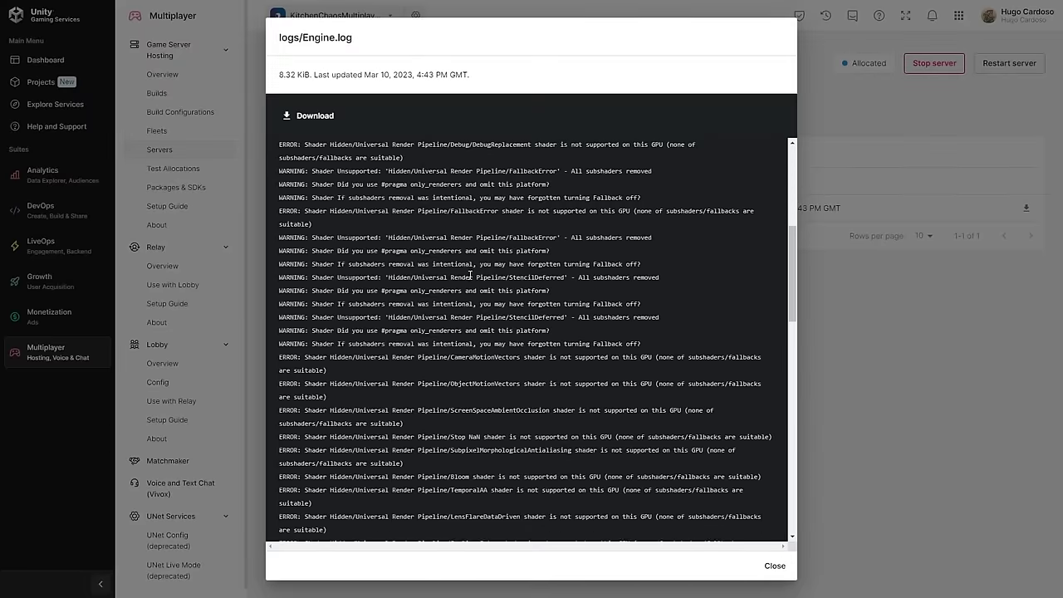
scroll(473, 281, "up", 3)
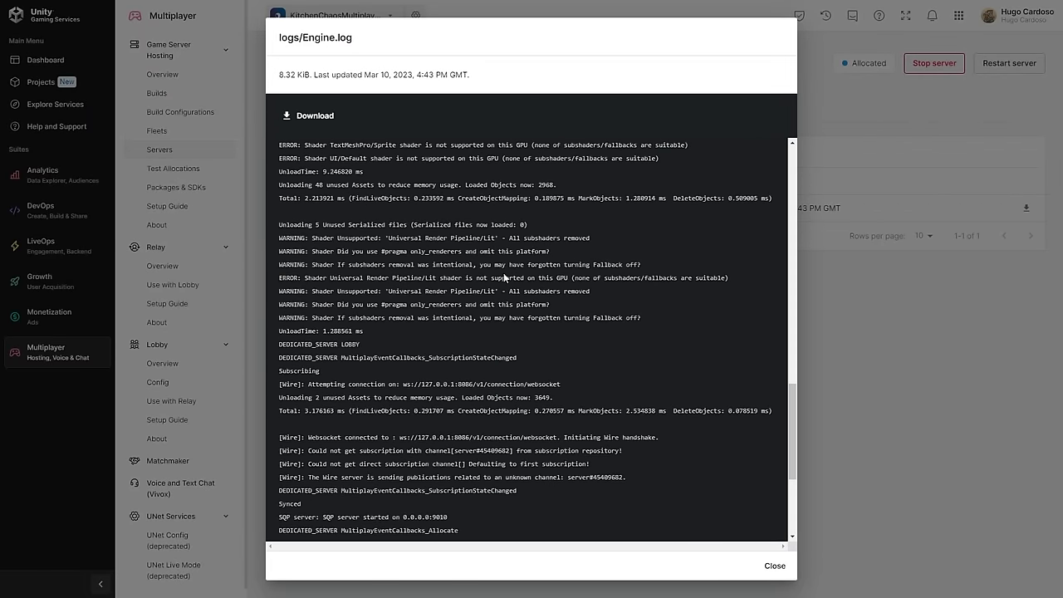
left_click_drag(372, 340, 527, 333)
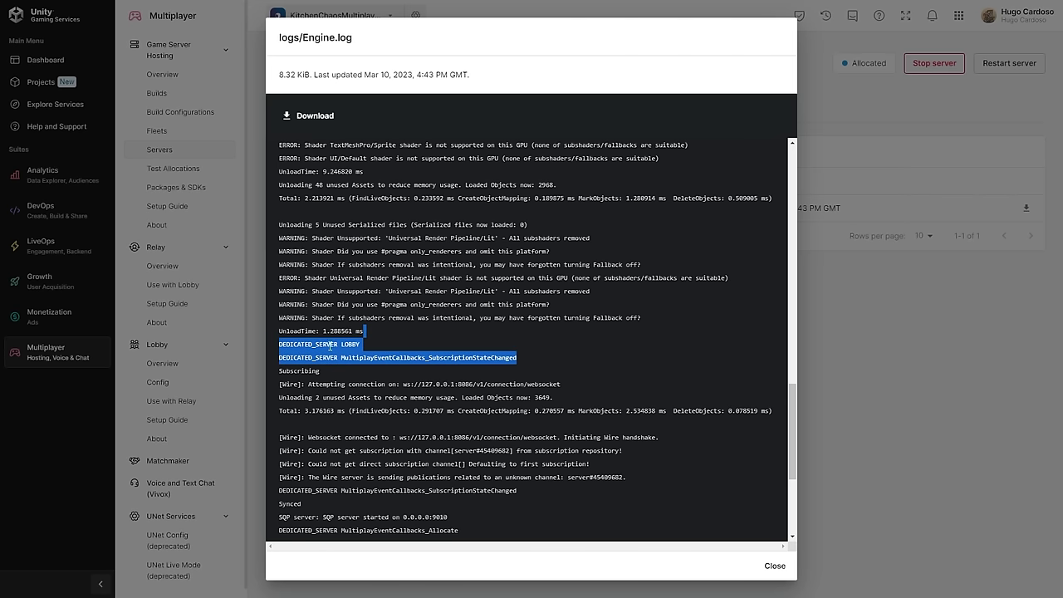
scroll(444, 318, "down", 4)
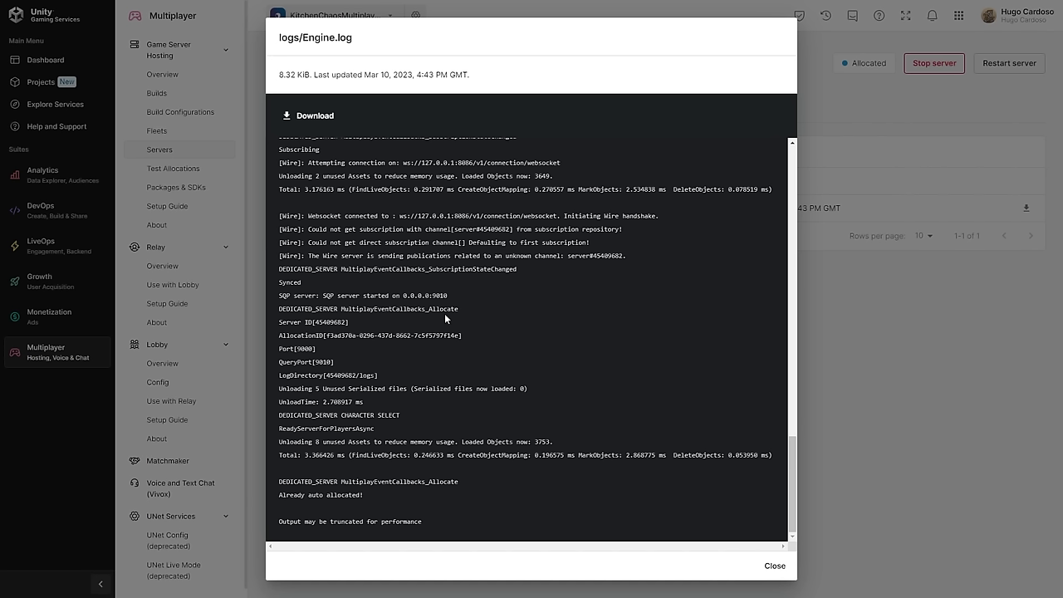
left_click_drag(475, 306, 478, 299)
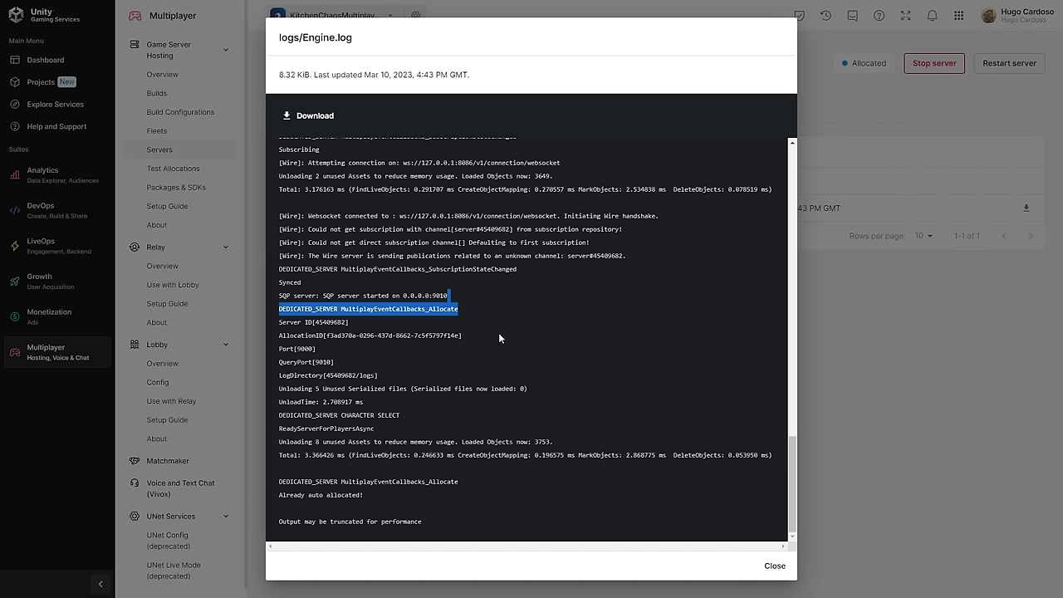
left_click_drag(364, 351, 521, 337)
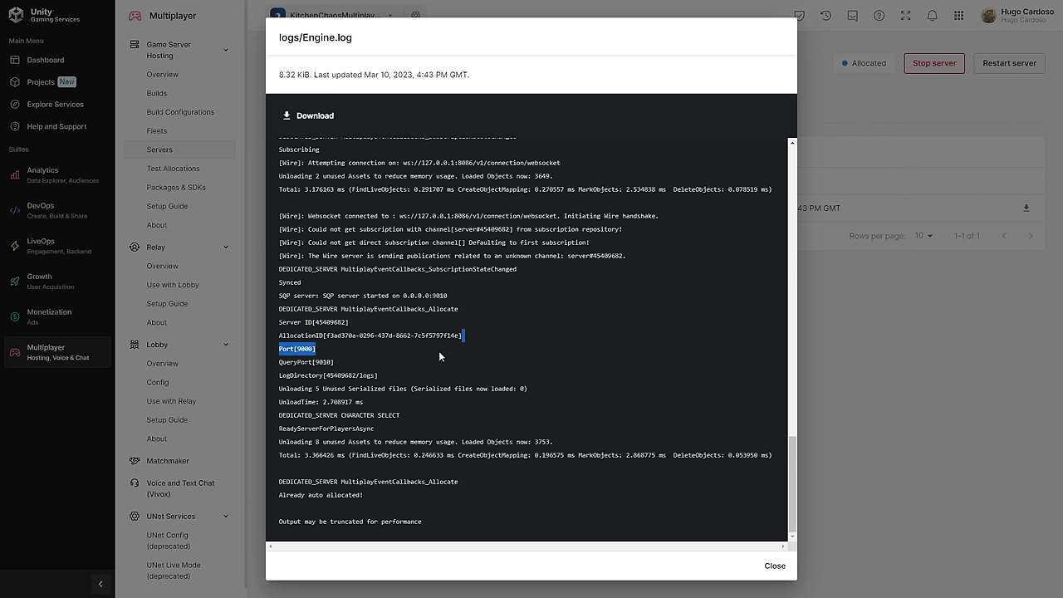
left_click_drag(515, 422, 526, 376)
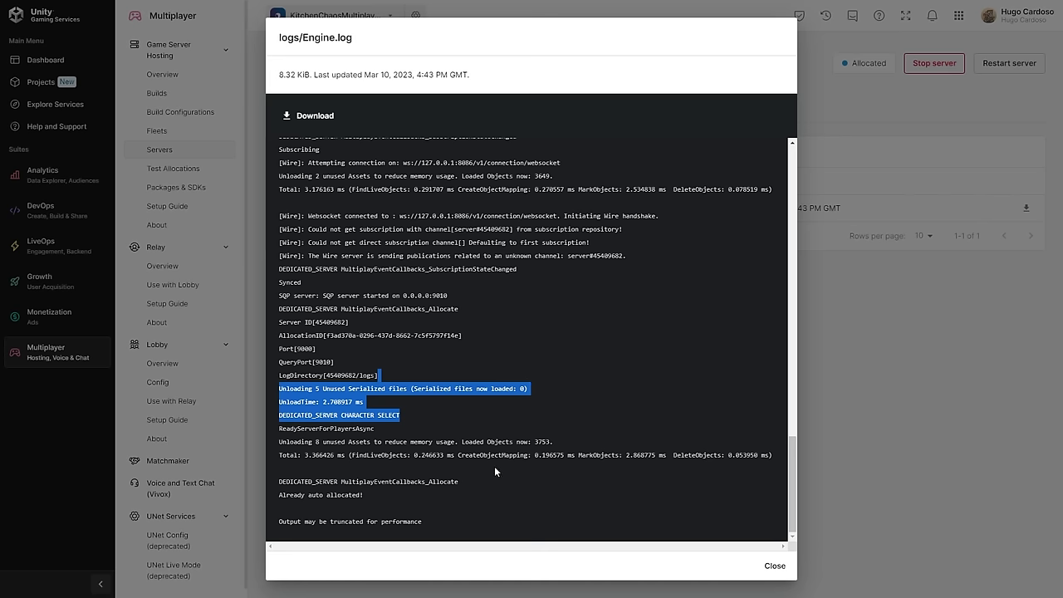
left_click_drag(412, 424, 424, 411)
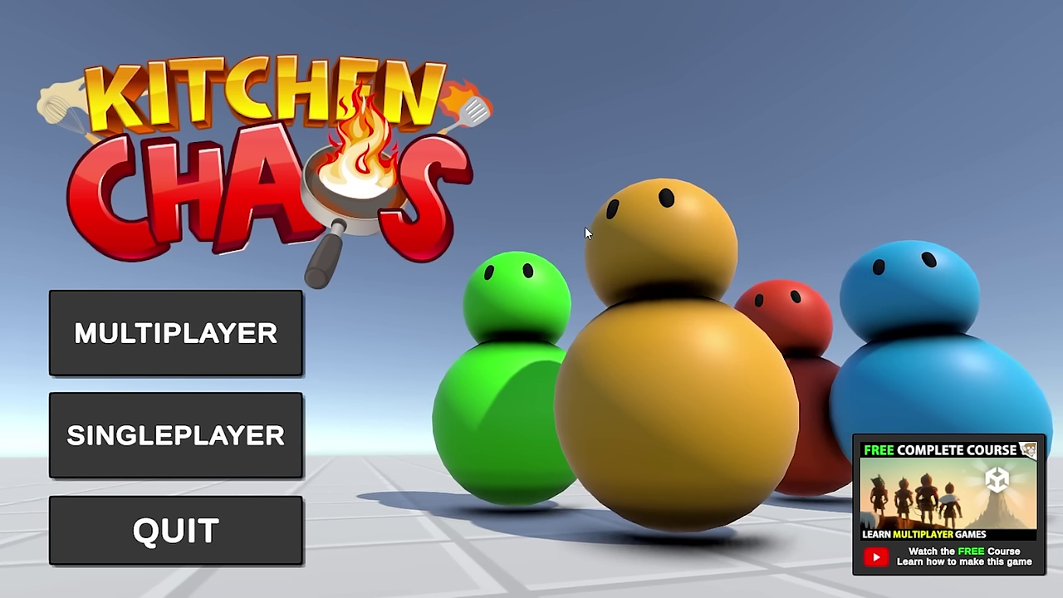
Join the listed dedicated server at 35.204.26.201 port 9000 from the multiplayer browser.
left_click(208, 332)
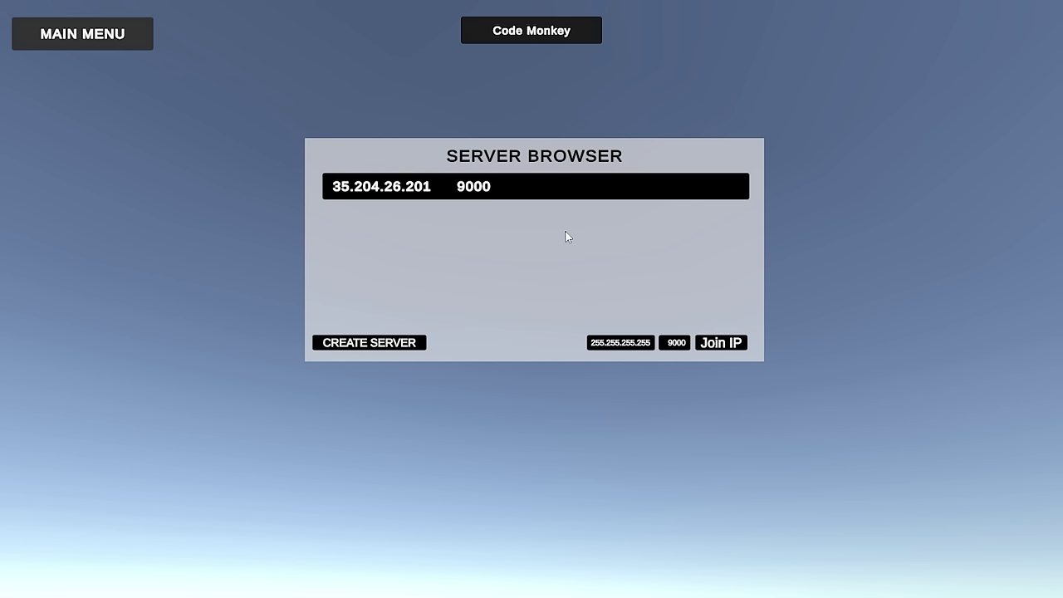
left_click(600, 343)
left_click(681, 342)
left_click(625, 343)
left_click(677, 343)
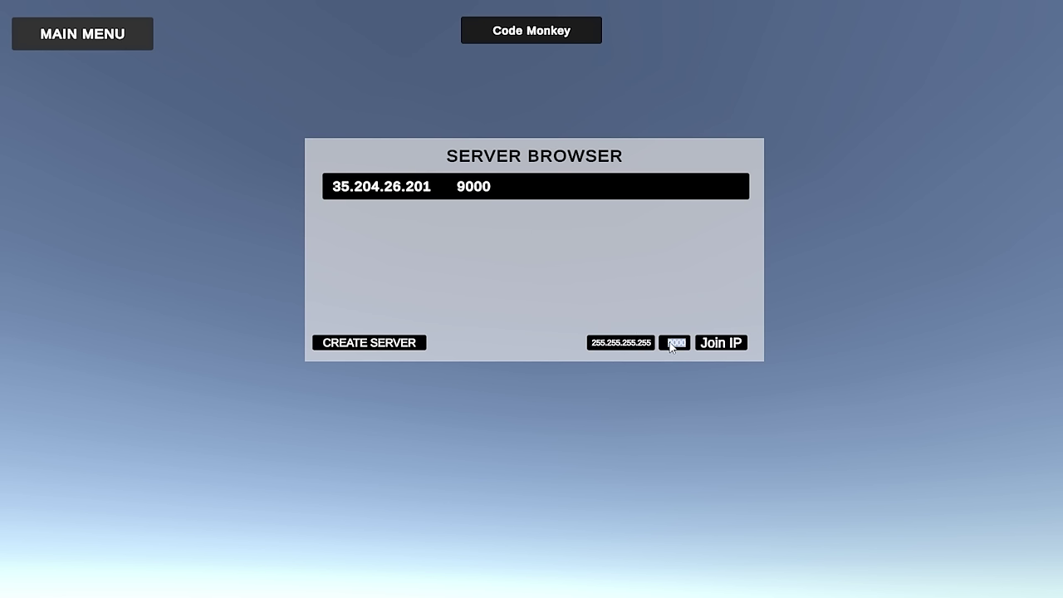
left_click(629, 291)
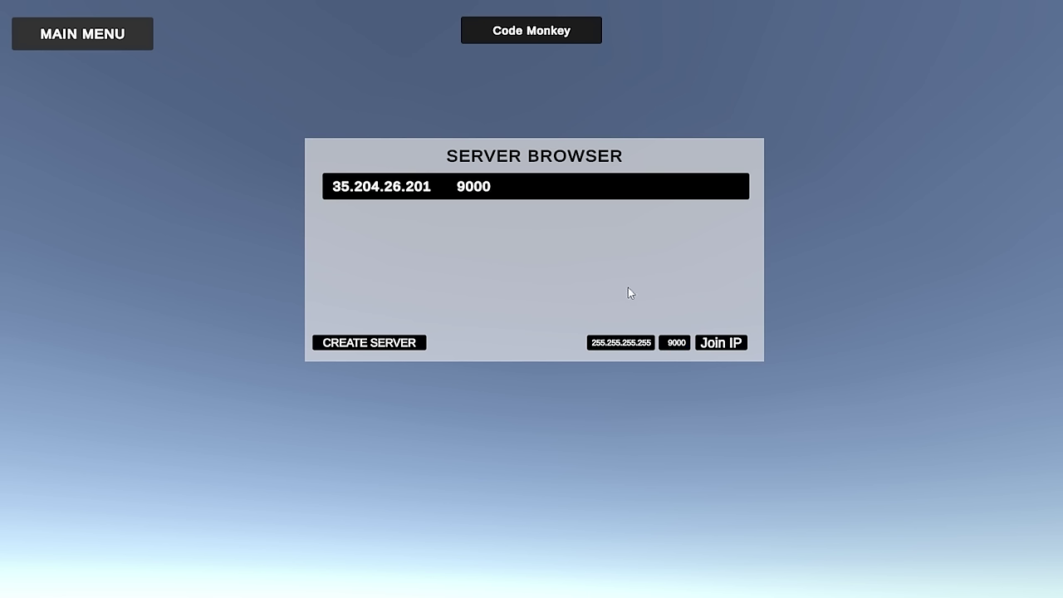
left_click(482, 191)
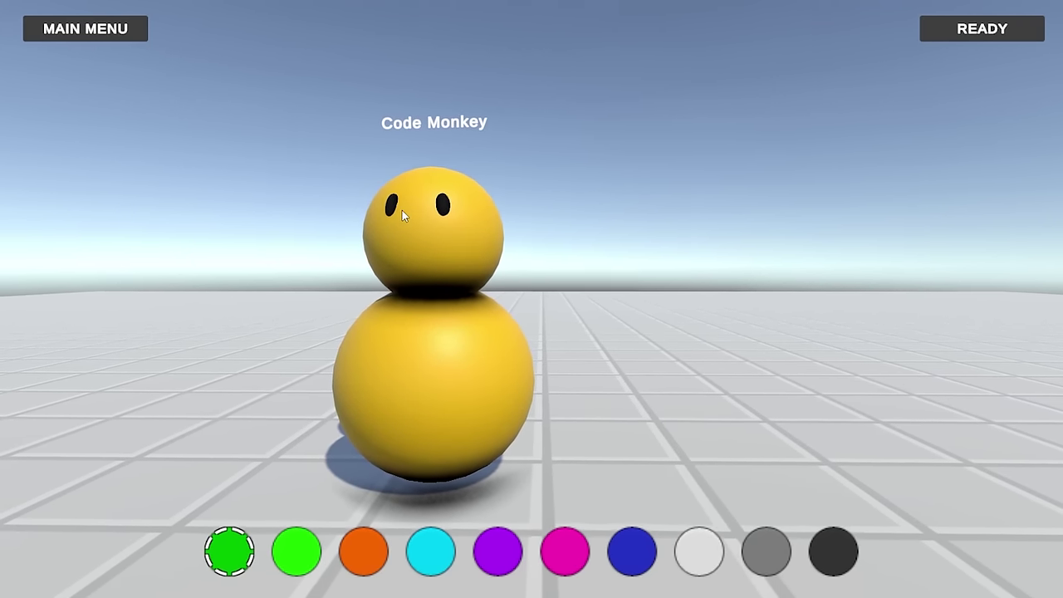
Get ready and play the round, chopping cheese and putting a meat patty on the stove.
left_click(977, 28)
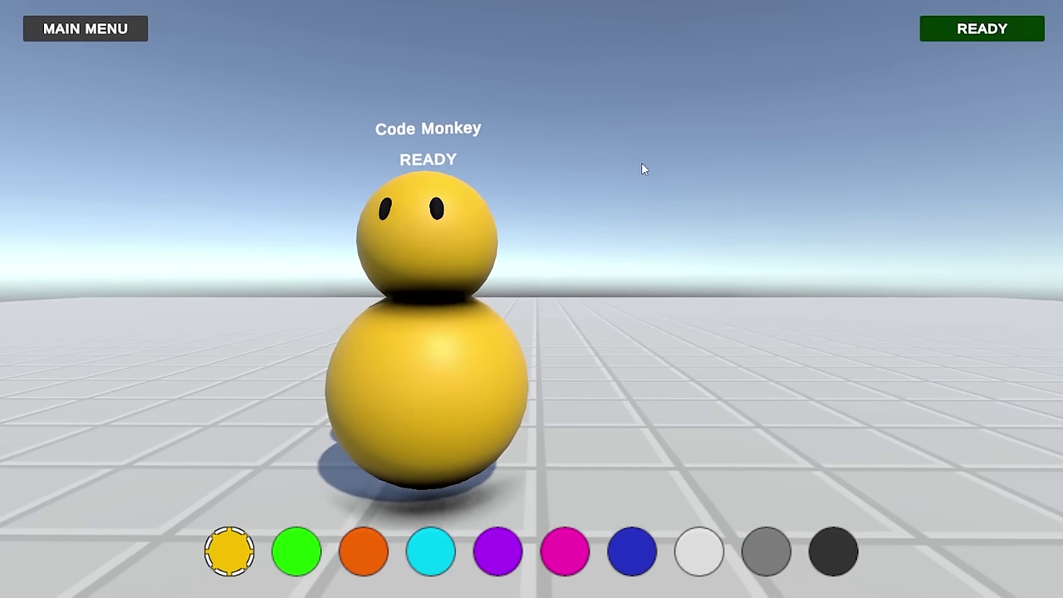
key("e")
key("d")
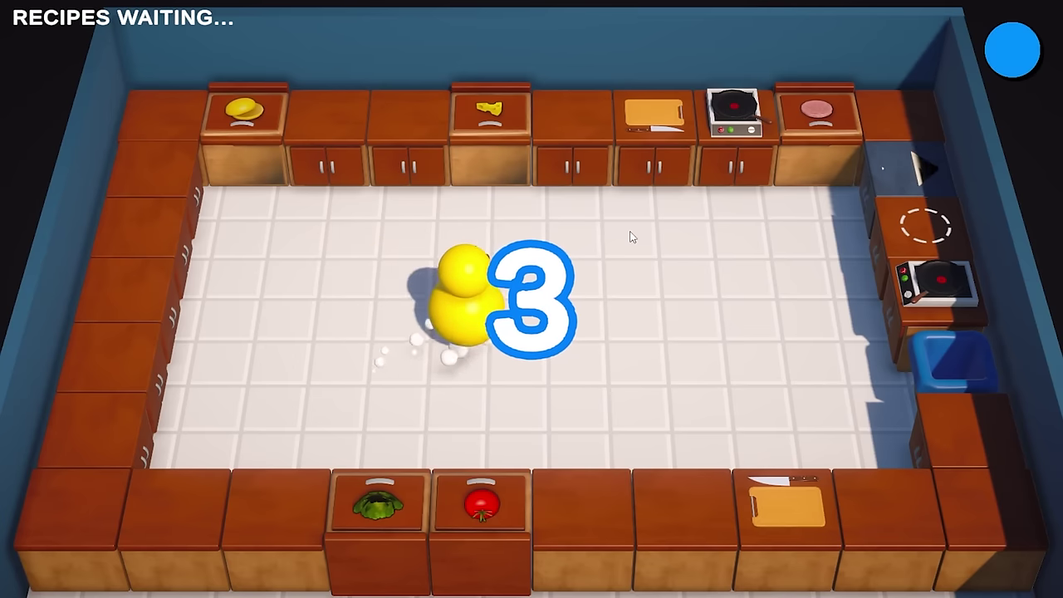
key("w")
key("s")
key("w")
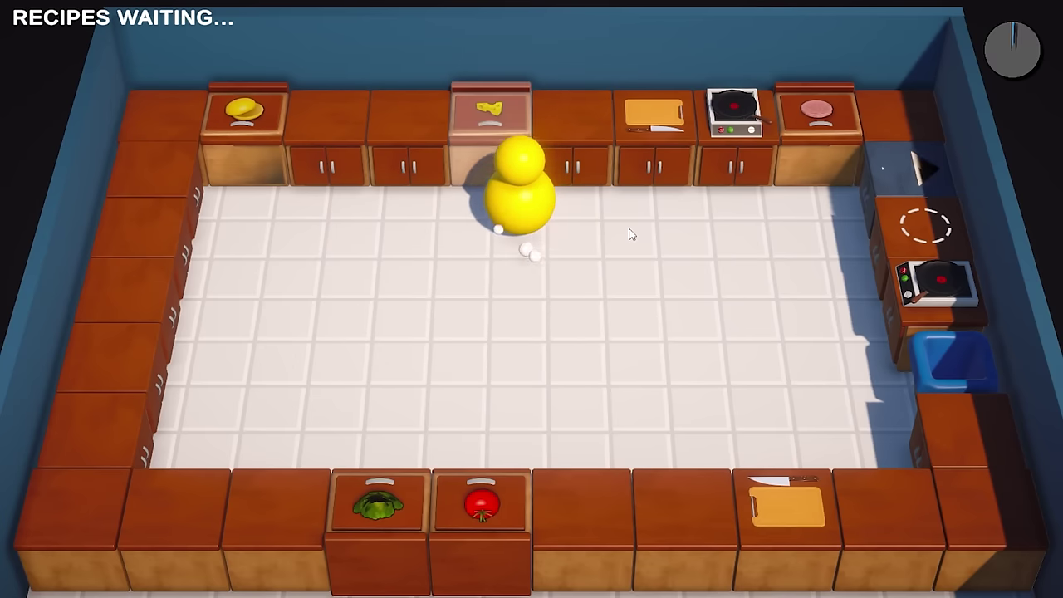
key("e")
key("d")
key("f")
key("f")
key("f")
key("d")
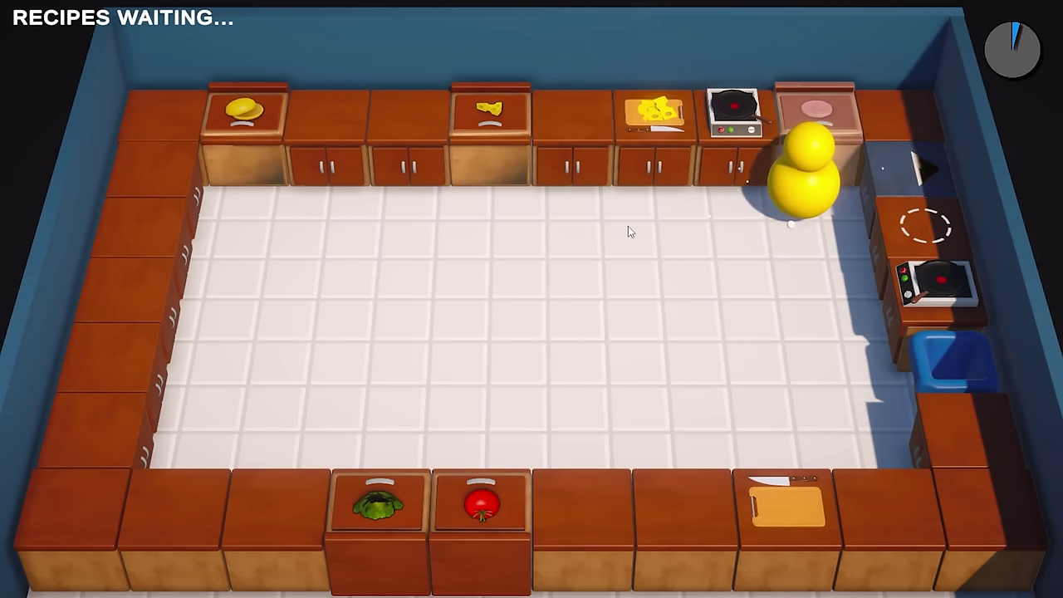
key("e")
key("a")
key("e")
key("a")
key("s")
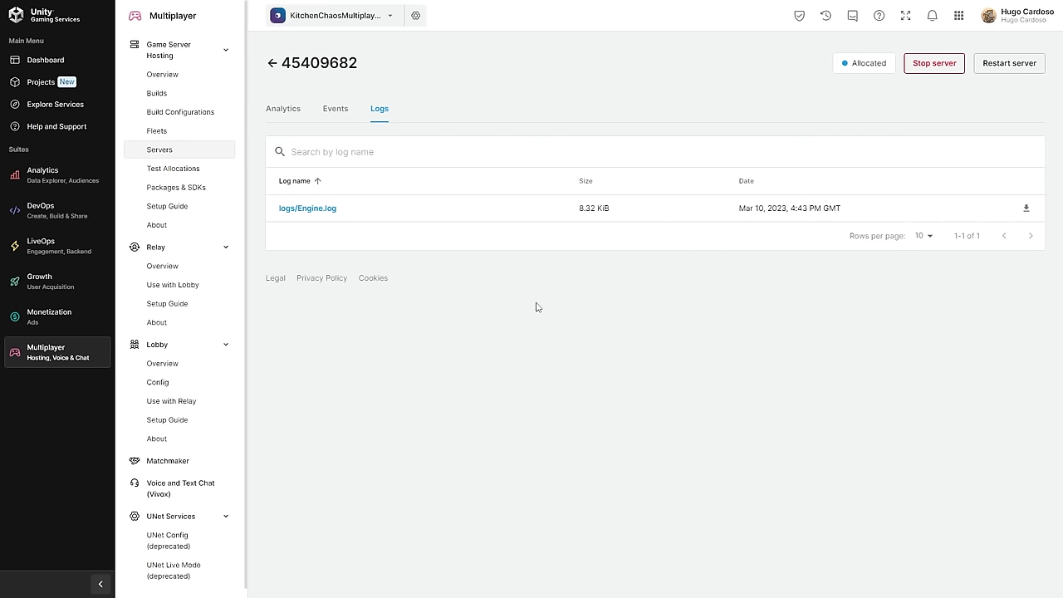
Reload the server's logs, open the 9.29 KiB Engine.log and find the Client Connected line.
left_click(332, 111)
left_click(379, 109)
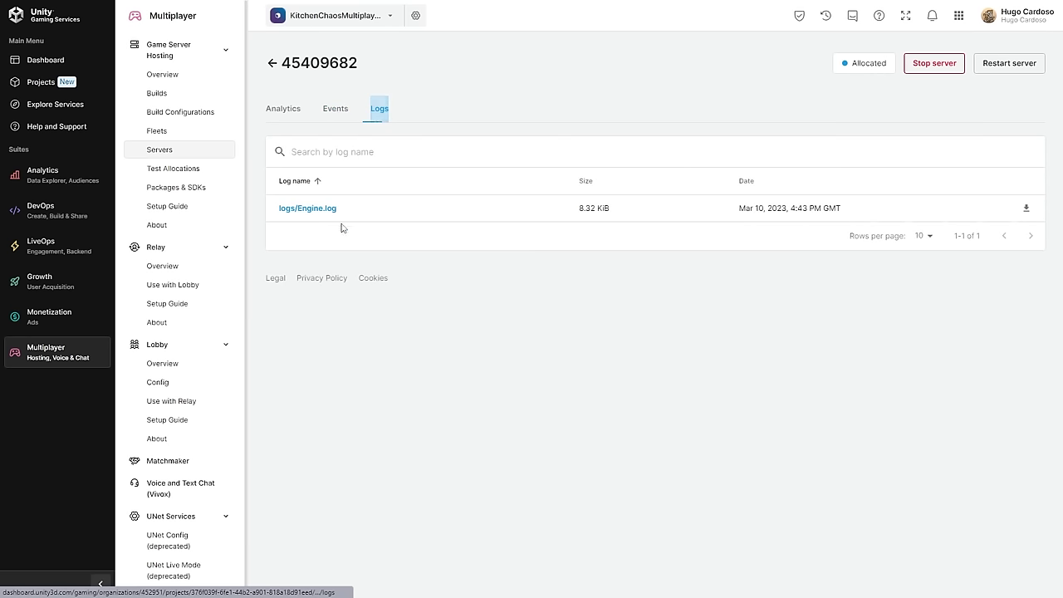
left_click_drag(568, 209, 609, 209)
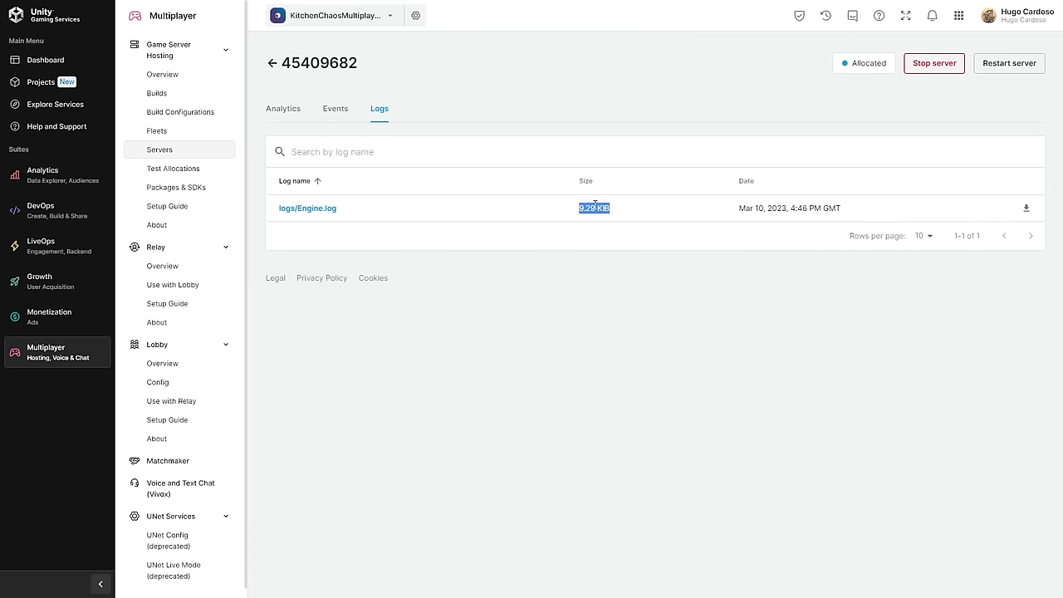
left_click(321, 209)
scroll(555, 321, "down", 15)
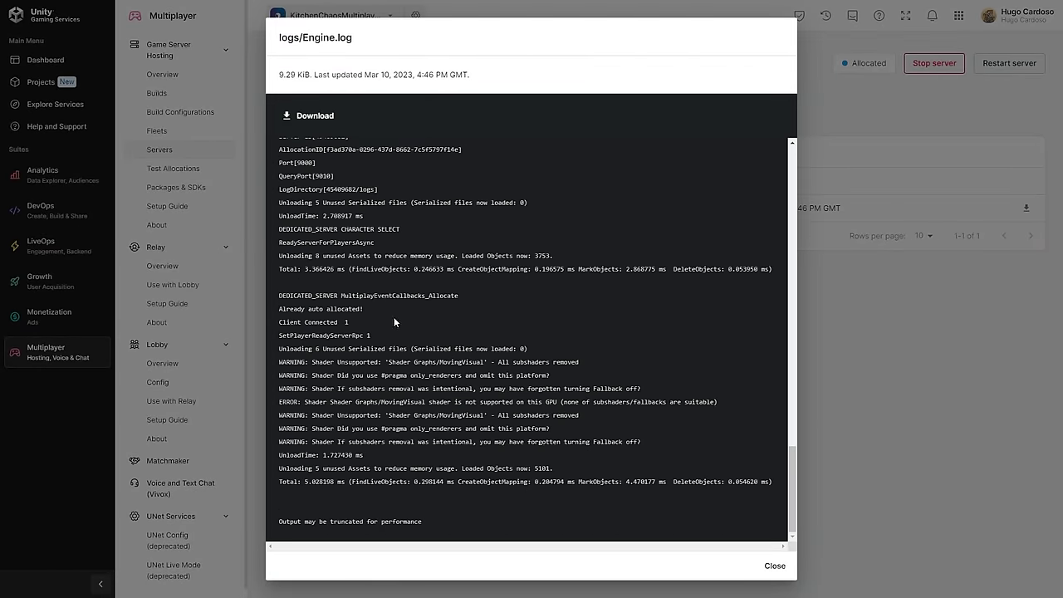
mouse_move(393, 320)
left_mouse_down()
mouse_move(397, 309)
mouse_move(395, 324)
left_mouse_up()
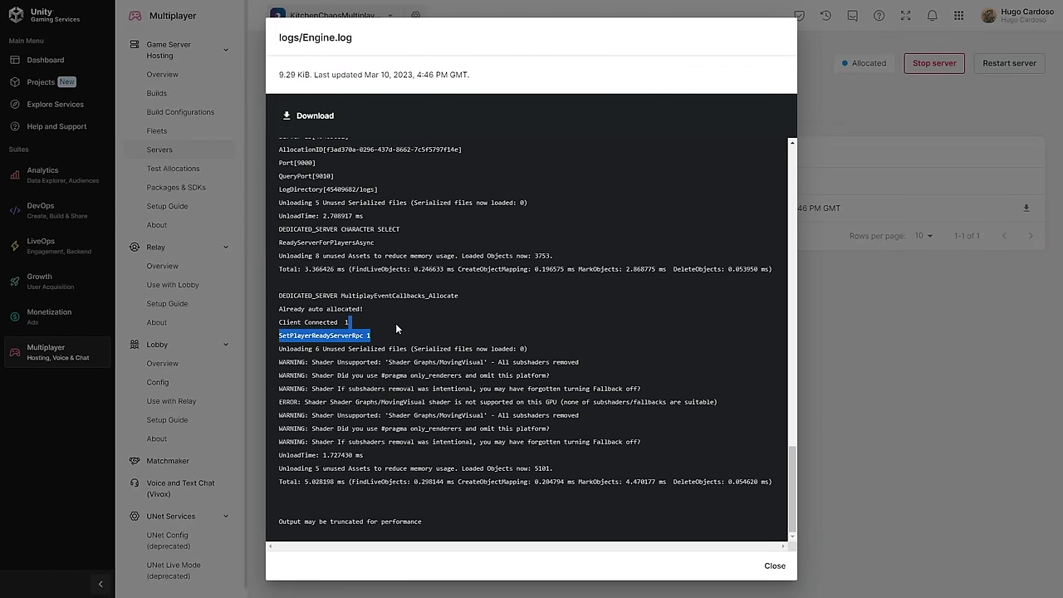
left_click(541, 314)
Close the log viewer and join the second server at 35.204.26.201 port 9100.
key("Escape")
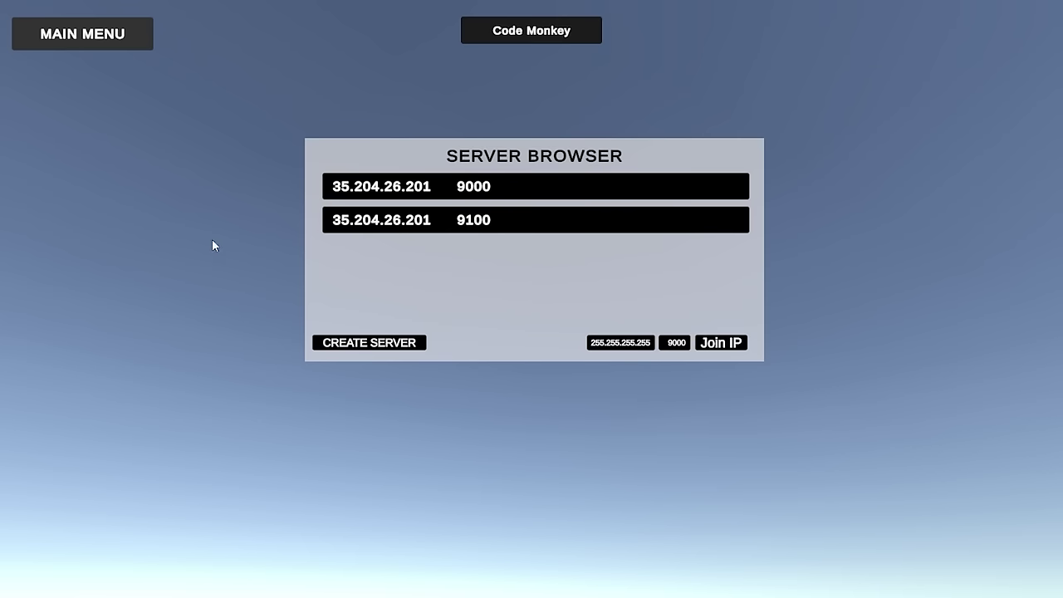
left_click(429, 220)
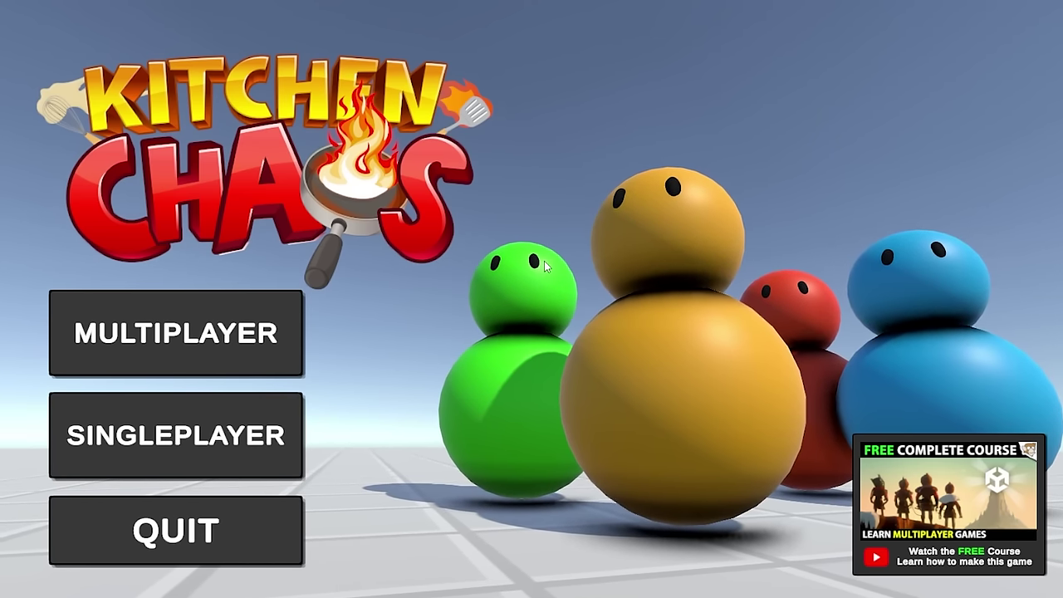
Enter multiplayer from the main menu and join a 35.204.26.201 dedicated server.
key("Return")
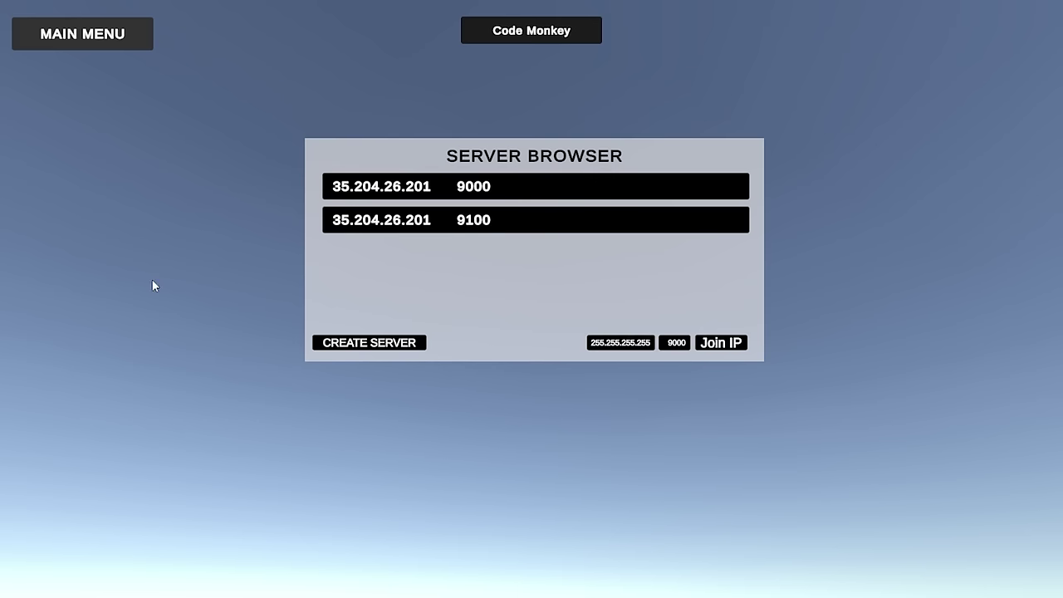
left_click(352, 192)
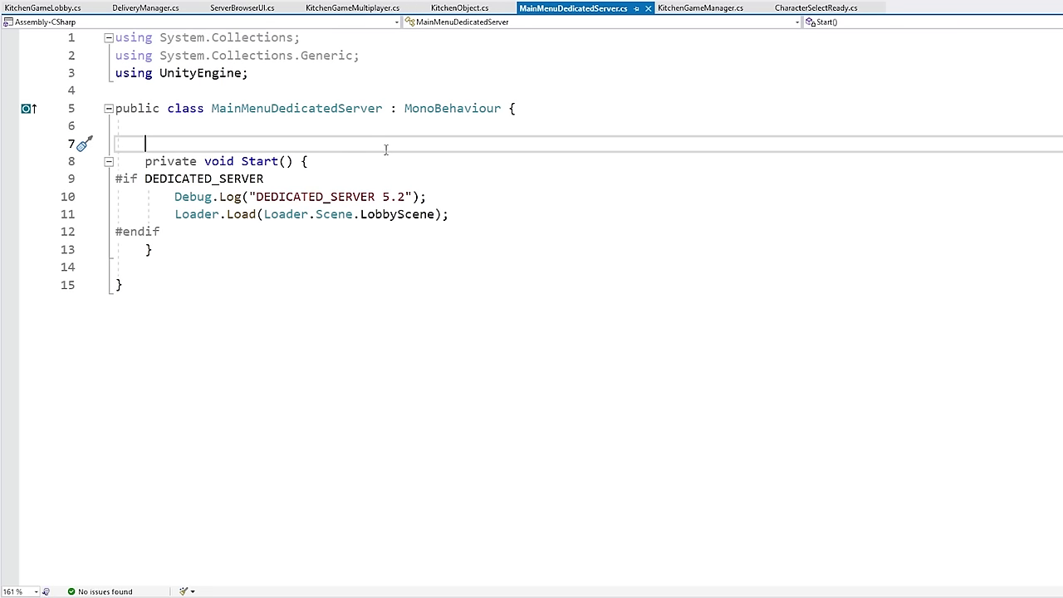
Review the #if DEDICATED_SERVER log and LobbyScene load in MainMenuDedicatedServer.cs, then switch to KitchenGameLobby.cs.
left_click_drag(287, 88, 320, 332)
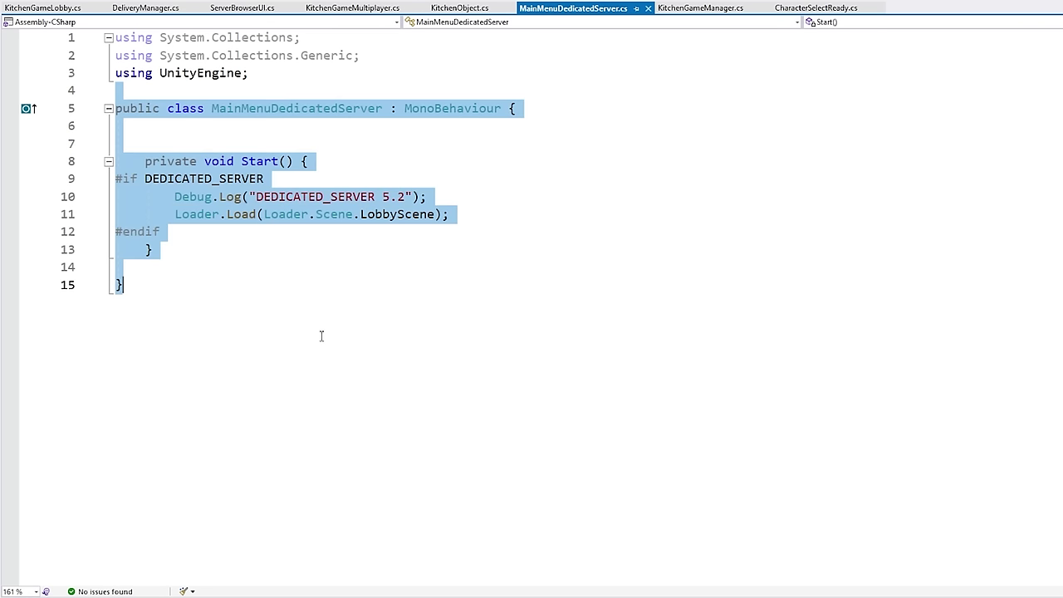
left_click(323, 324)
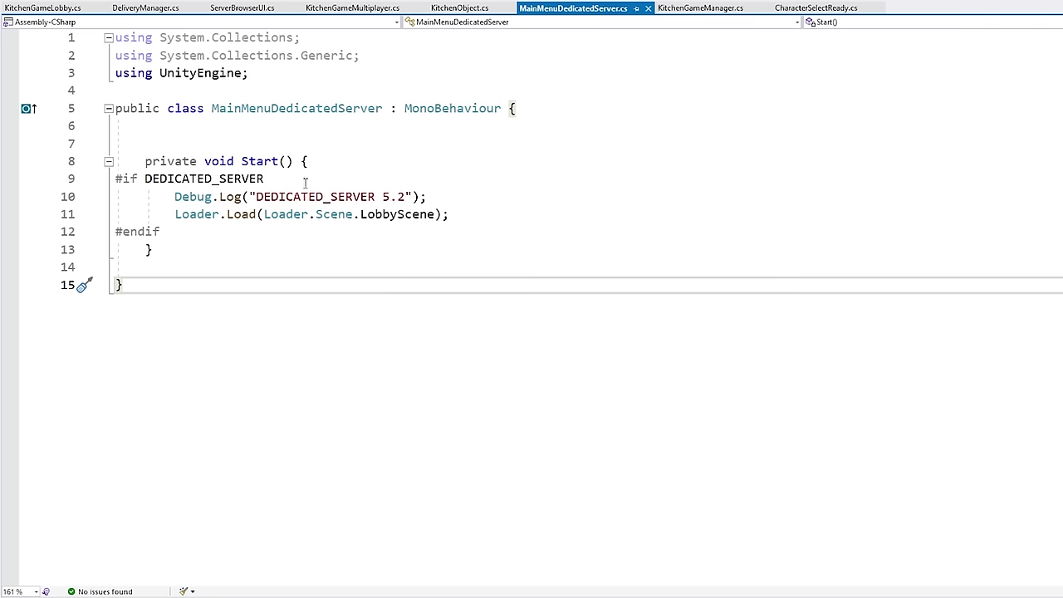
left_click_drag(305, 183, 309, 163)
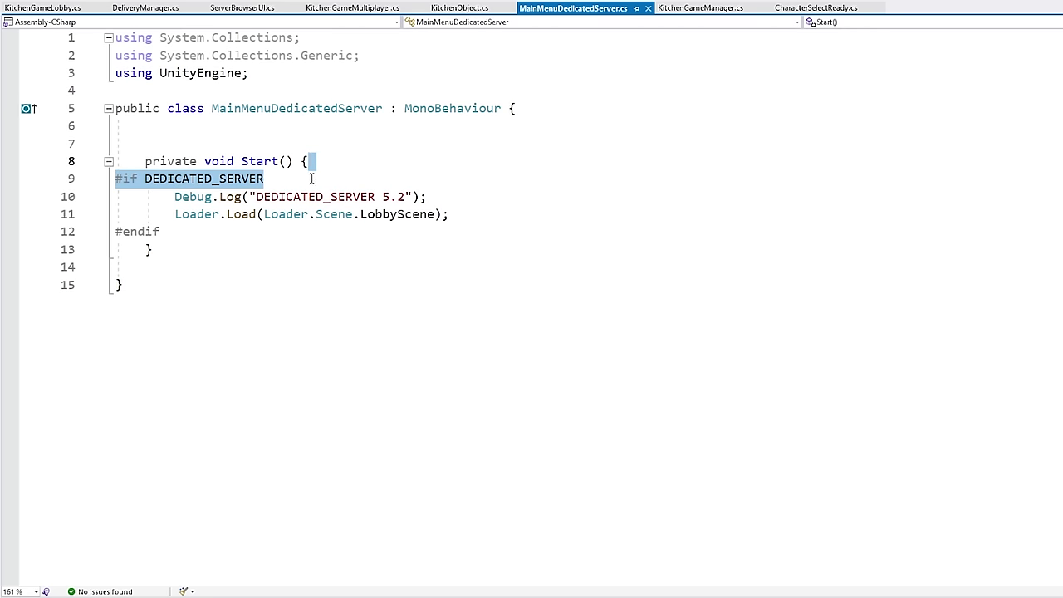
left_click(311, 179)
left_click_drag(463, 204, 474, 180)
left_click_drag(505, 214, 511, 198)
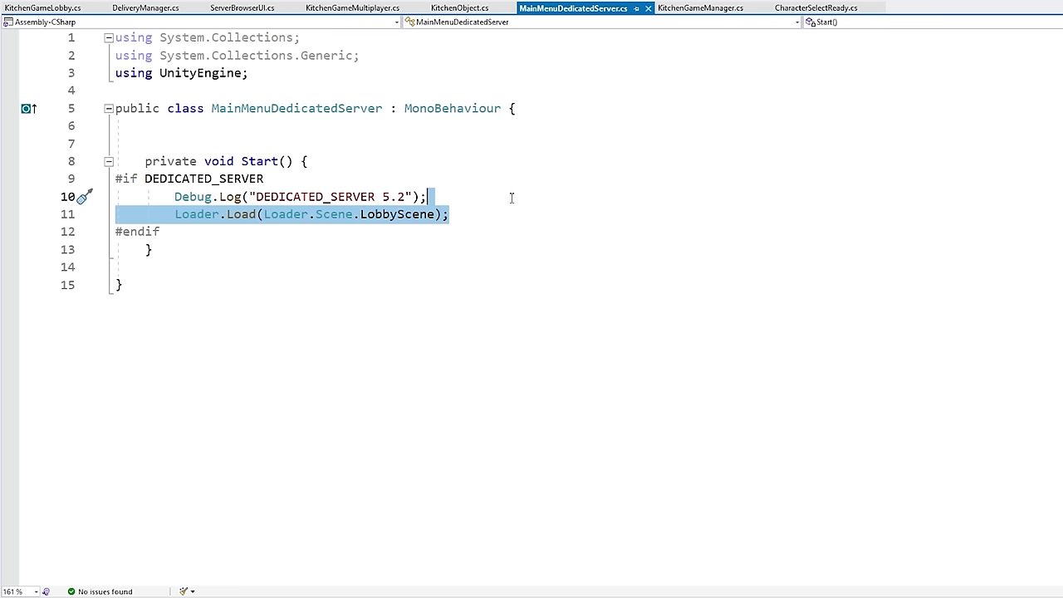
key("ctrl+Tab")
scroll(569, 260, "down", 3)
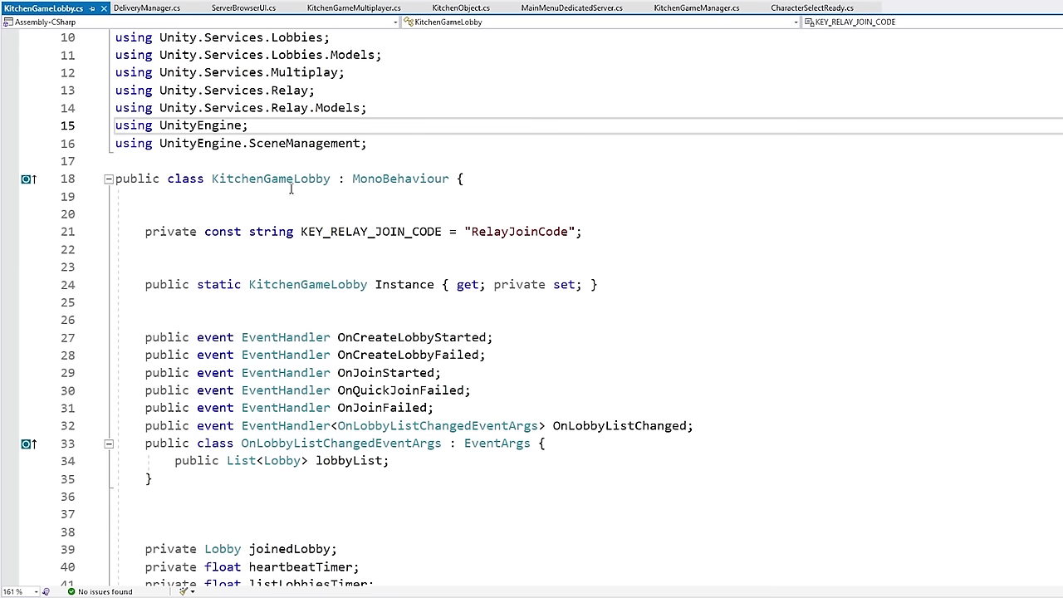
Review InitializeUnityAuthentication's UnityServices initialization and its Multiplay event callback subscriptions.
left_click(292, 186)
left_click(359, 213)
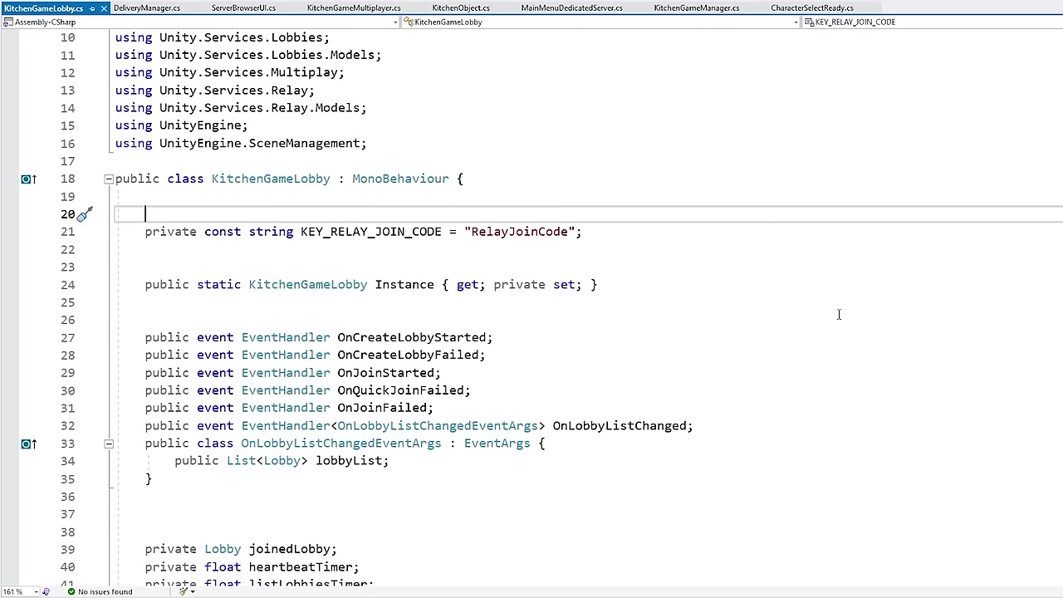
scroll(838, 315, "down", 6)
scroll(776, 307, "down", 8)
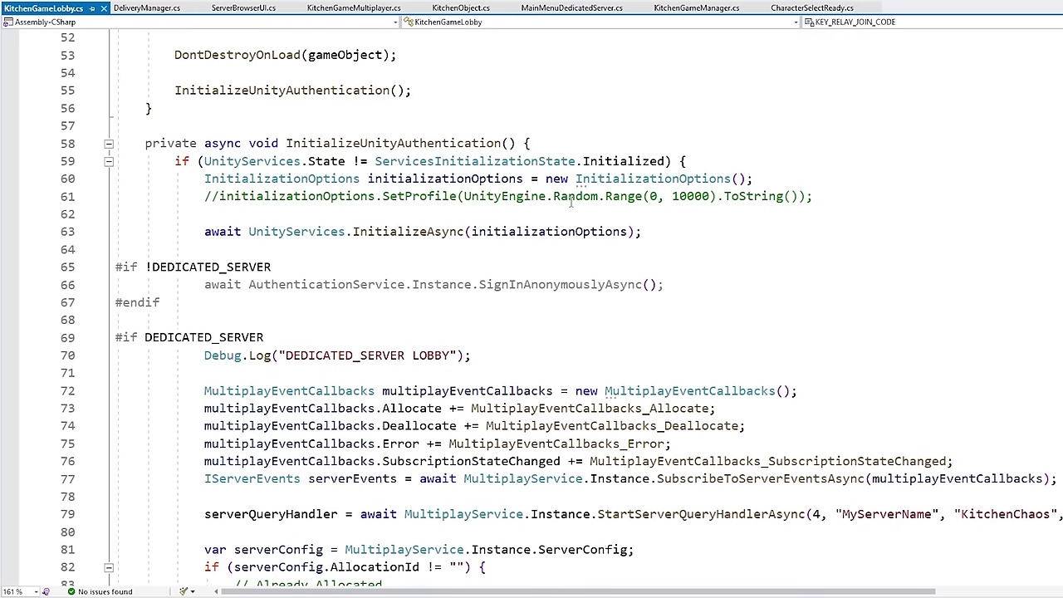
left_click_drag(680, 227, 676, 216)
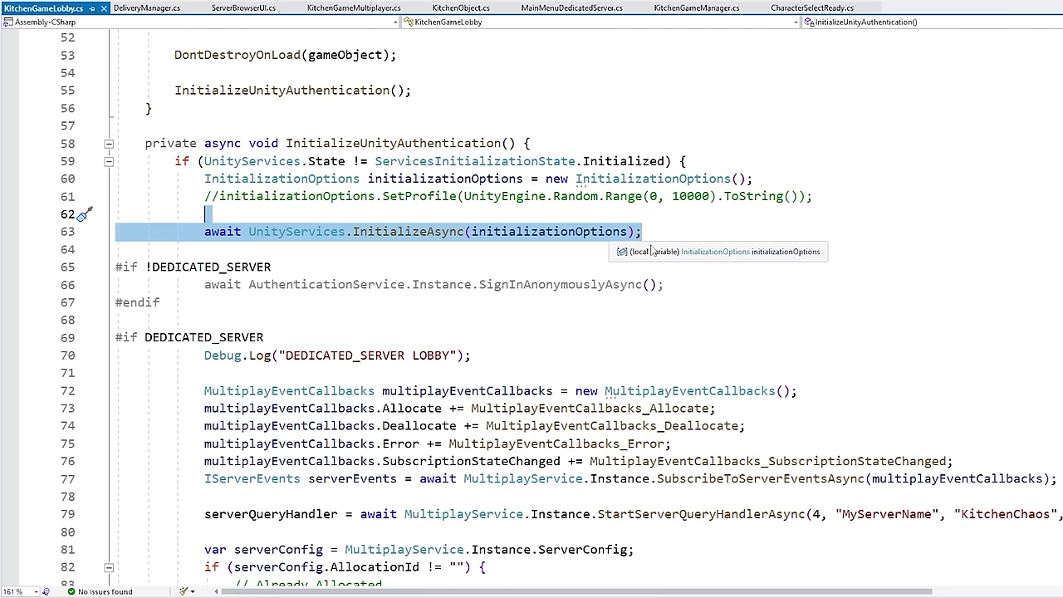
scroll(408, 336, "down", 2)
left_click_drag(266, 230, 206, 214)
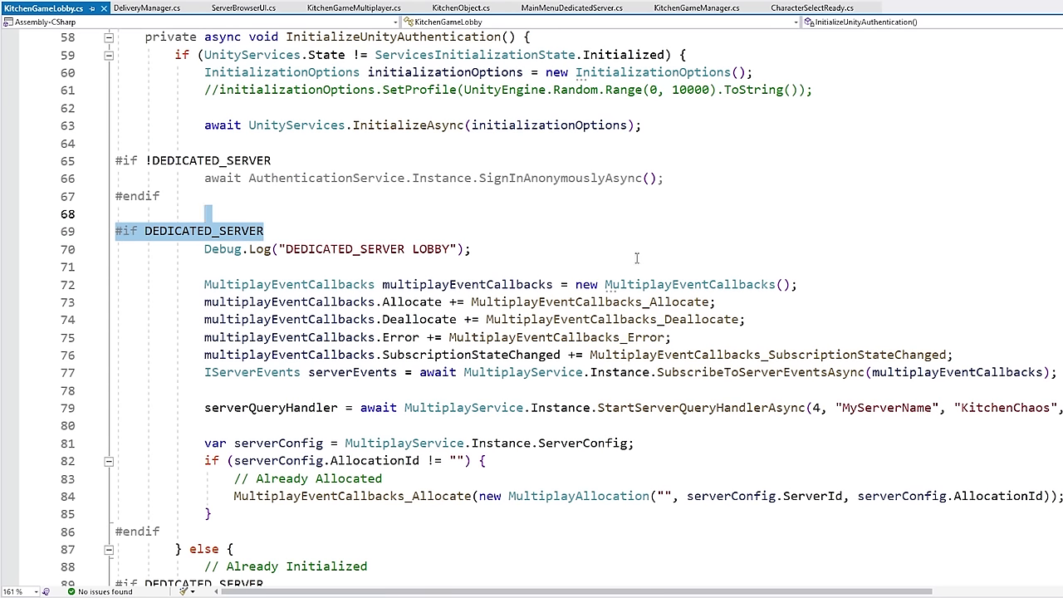
left_click_drag(1057, 372, 1059, 266)
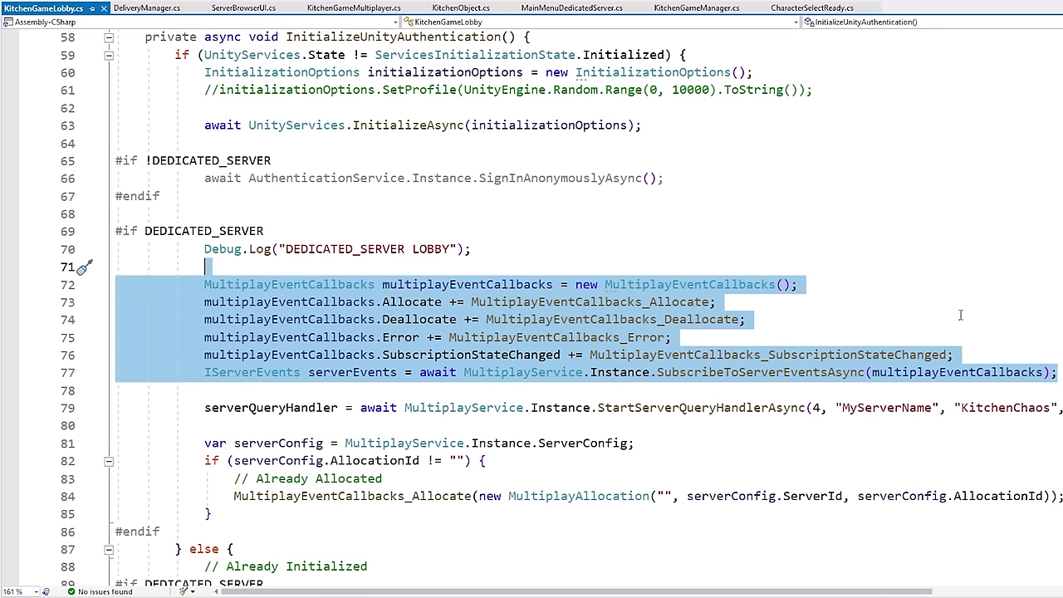
scroll(566, 381, "down", 2)
left_click(587, 390)
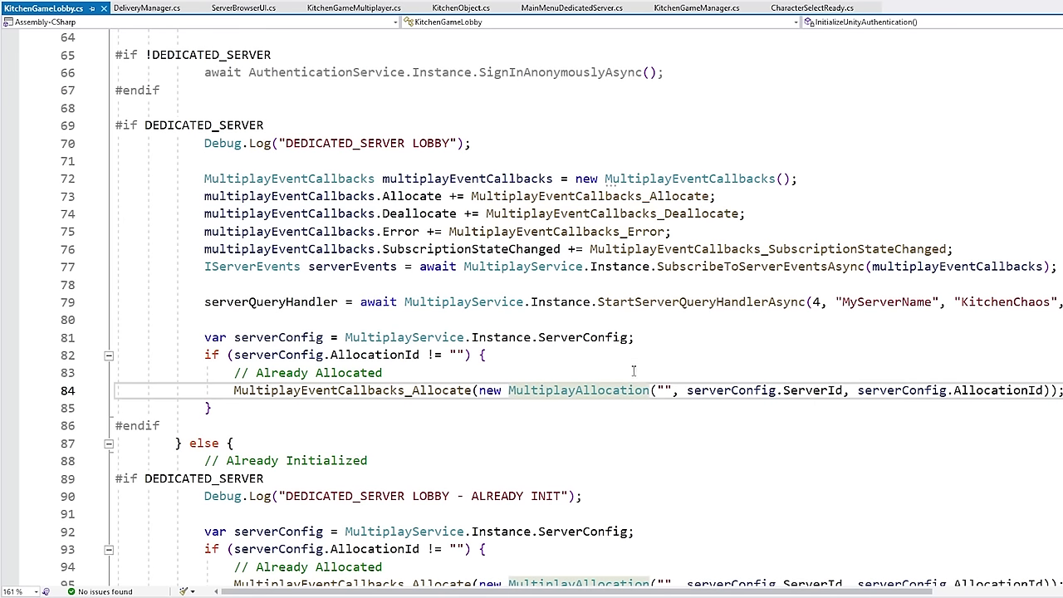
Inspect the ServerConfig lookup and AllocationId check, then go to the MultiplayEventCallbacks_Allocate definition.
left_click(435, 390)
left_click_drag(376, 337, 592, 337)
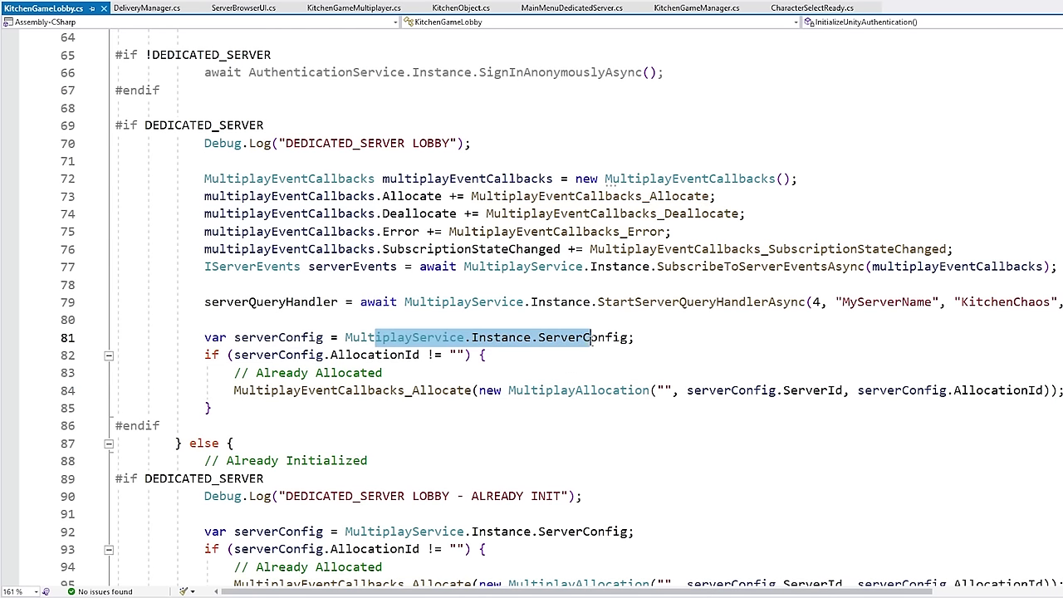
left_click_drag(271, 355, 394, 355)
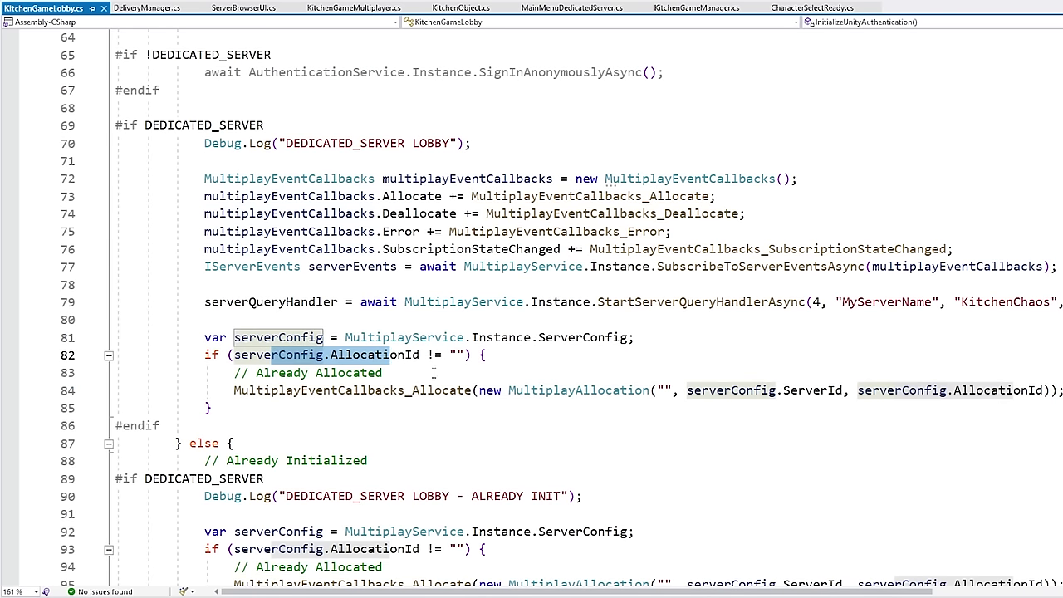
left_click(290, 391)
left_click(406, 390)
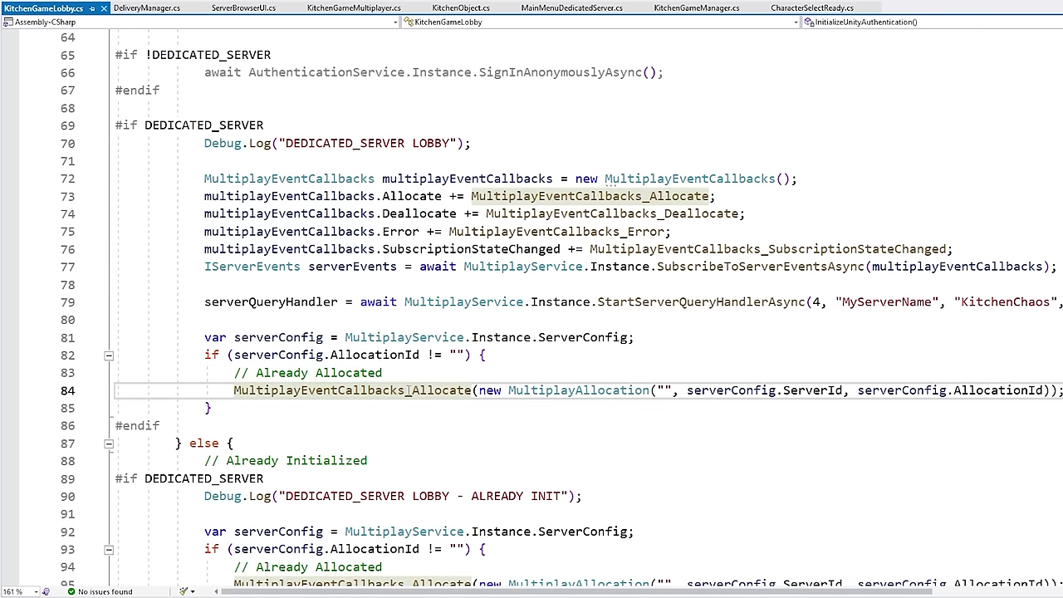
key("F12")
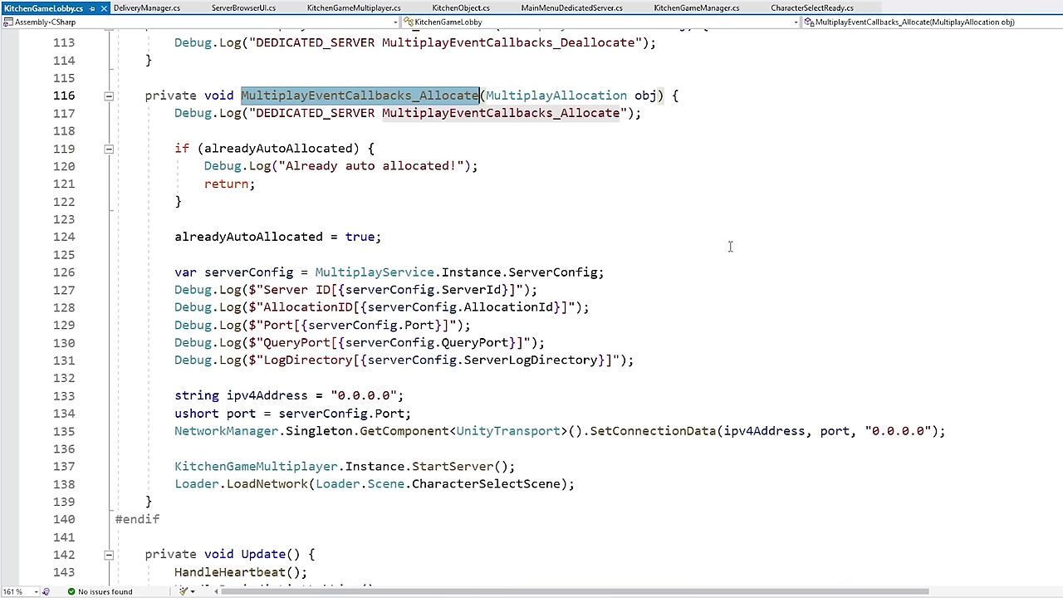
Review the Allocate handler's ServerConfig retrieval and port logging, then go to the StartServer definition.
left_click_drag(622, 272, 624, 261)
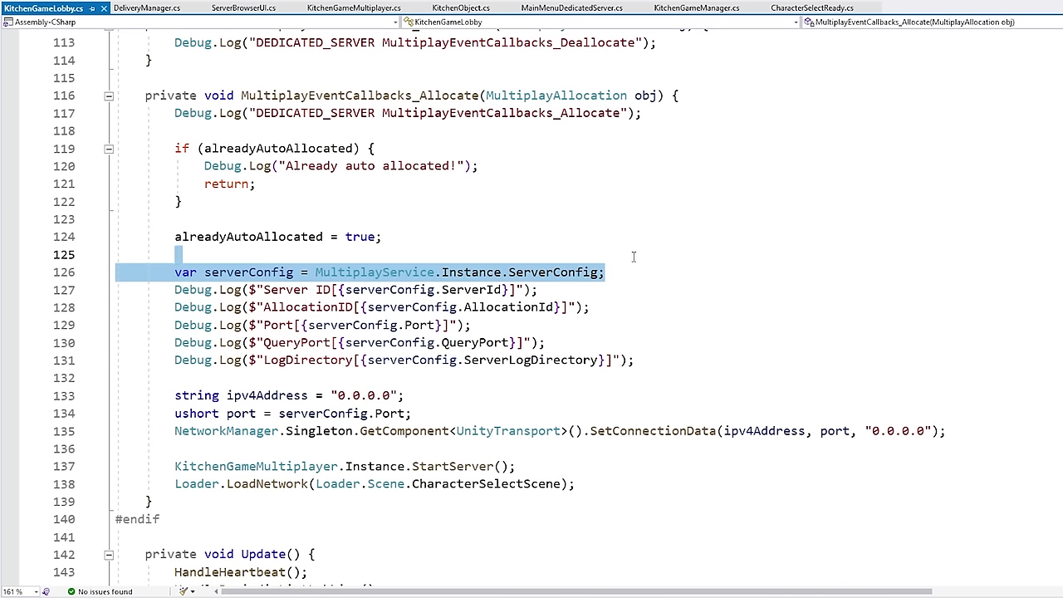
left_click_drag(652, 326, 652, 313)
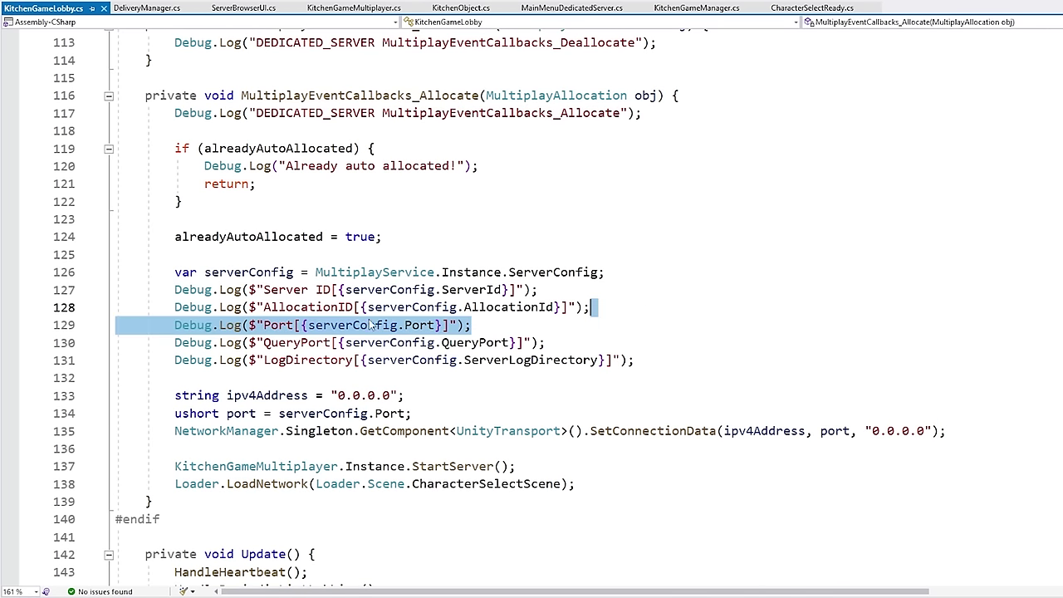
left_click_drag(999, 425, 996, 377)
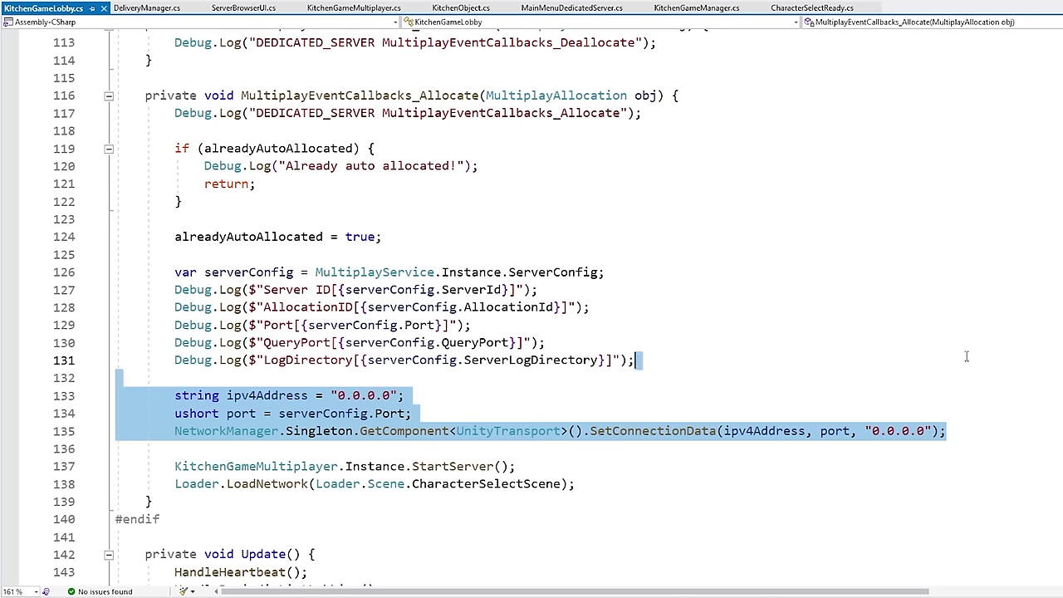
scroll(581, 374, "down", 2)
left_click_drag(548, 360, 546, 345)
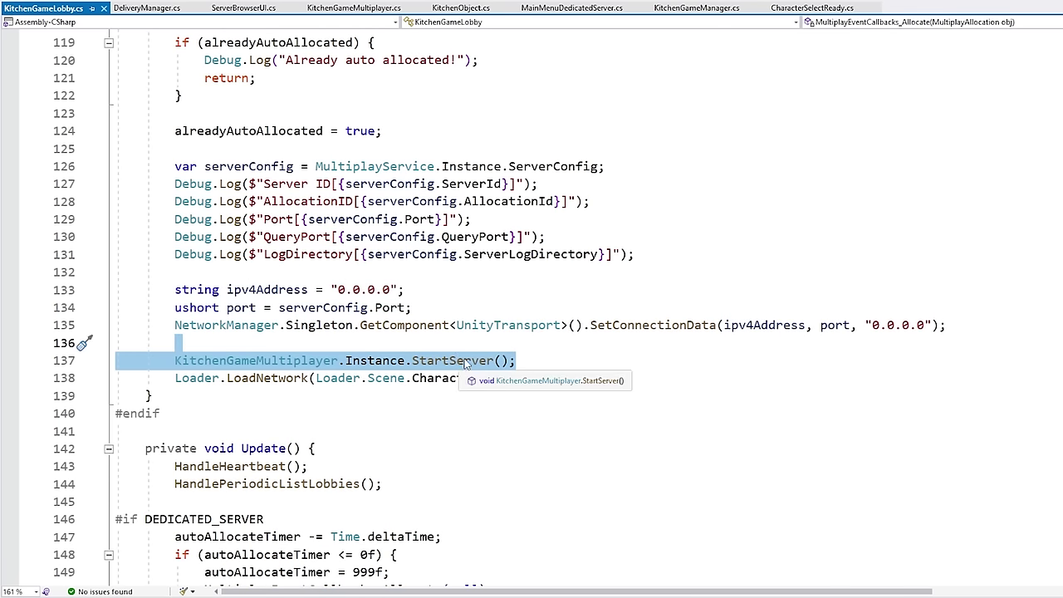
key("F12")
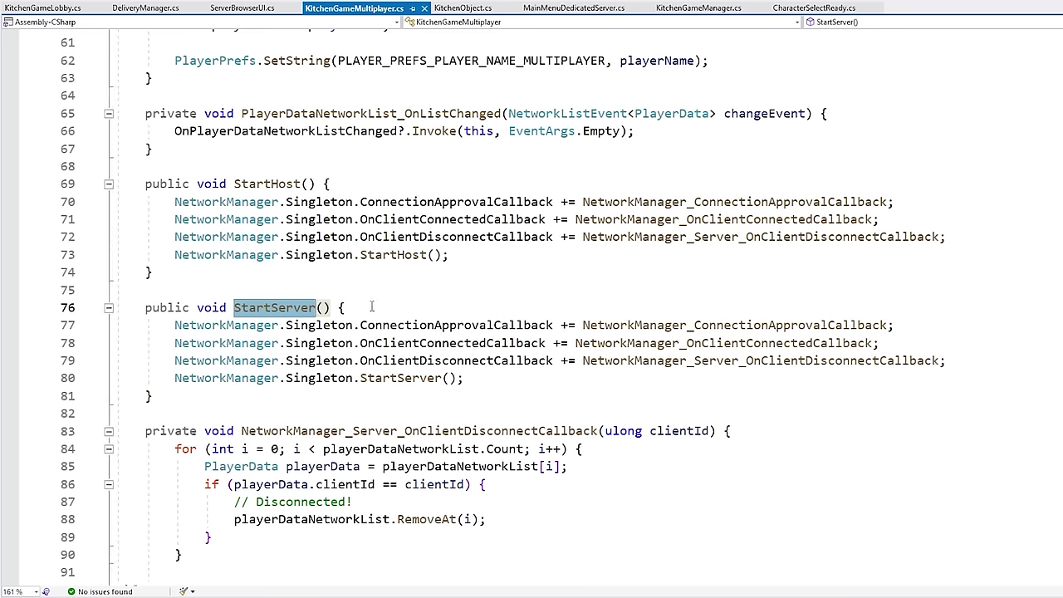
Look over StartHost and the end of StartServer, then navigate back to KitchenGameLobby.cs line 137.
left_click_drag(260, 165, 264, 291)
left_click(415, 309)
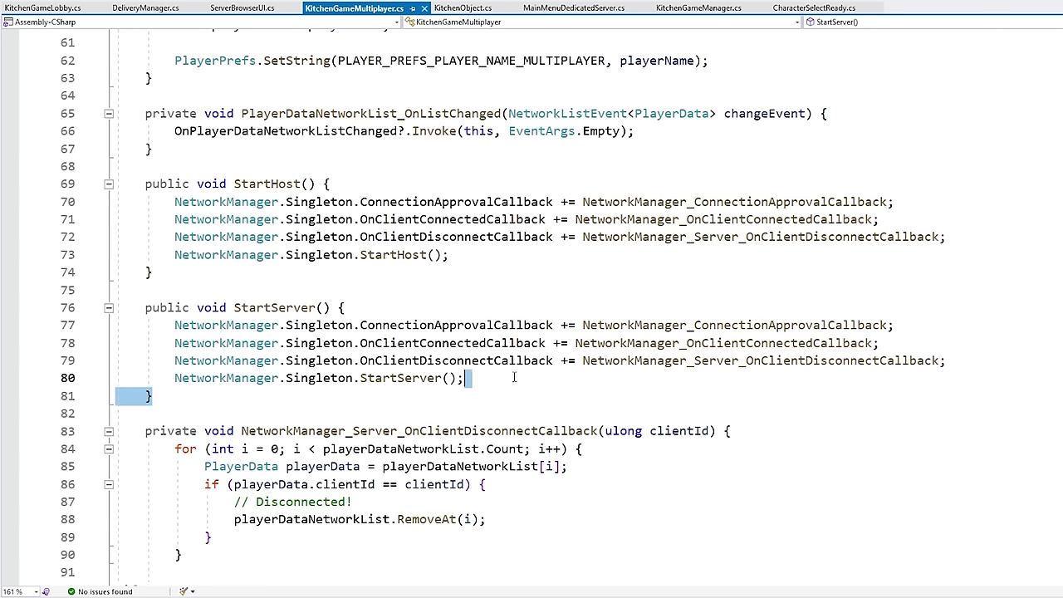
left_click_drag(529, 399, 520, 343)
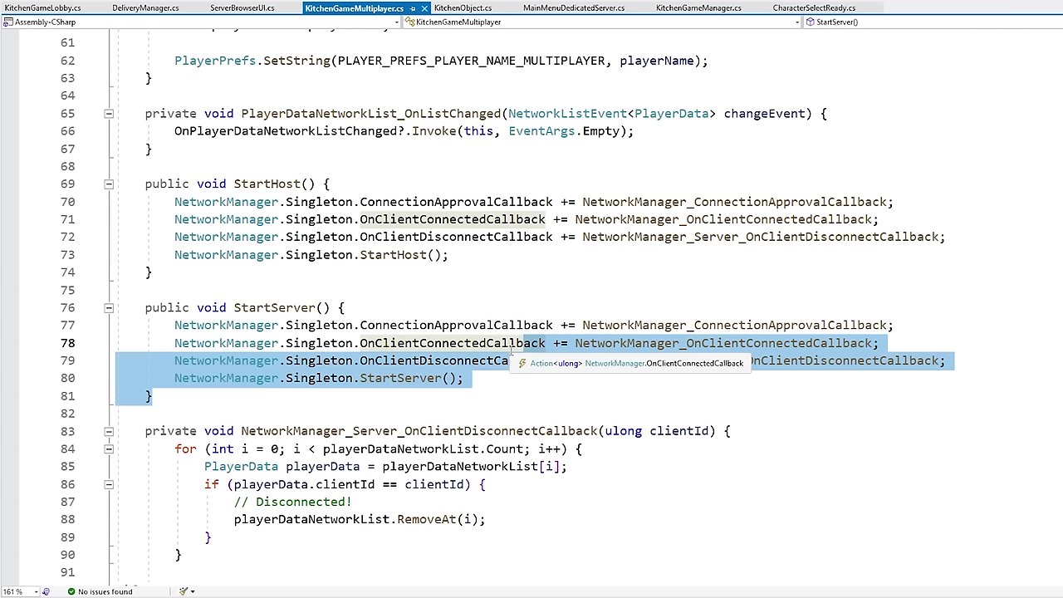
key("ctrl+minus")
Examine the StartServer call, the port variable and the UnityTransport SetConnectionData setup on lines 133–138.
left_click_drag(620, 377, 611, 365)
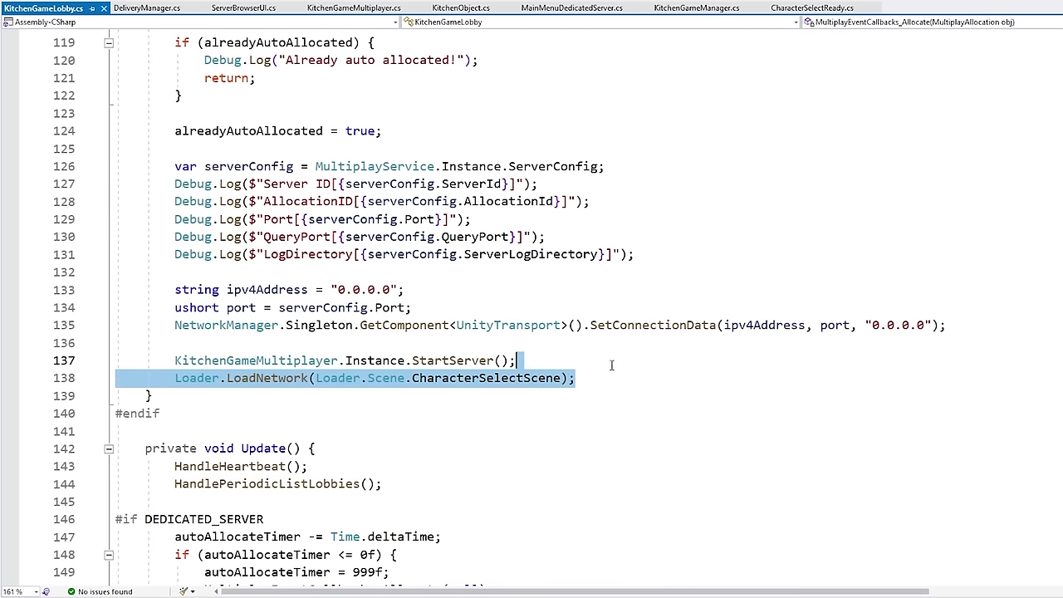
left_click(593, 371)
left_click(572, 363)
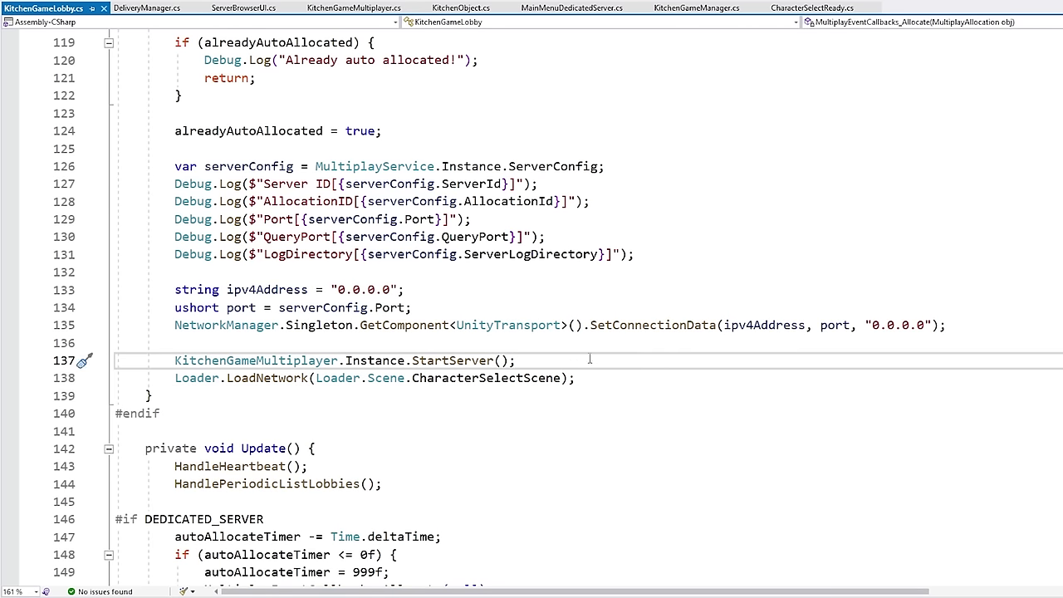
left_click_drag(636, 333, 627, 292)
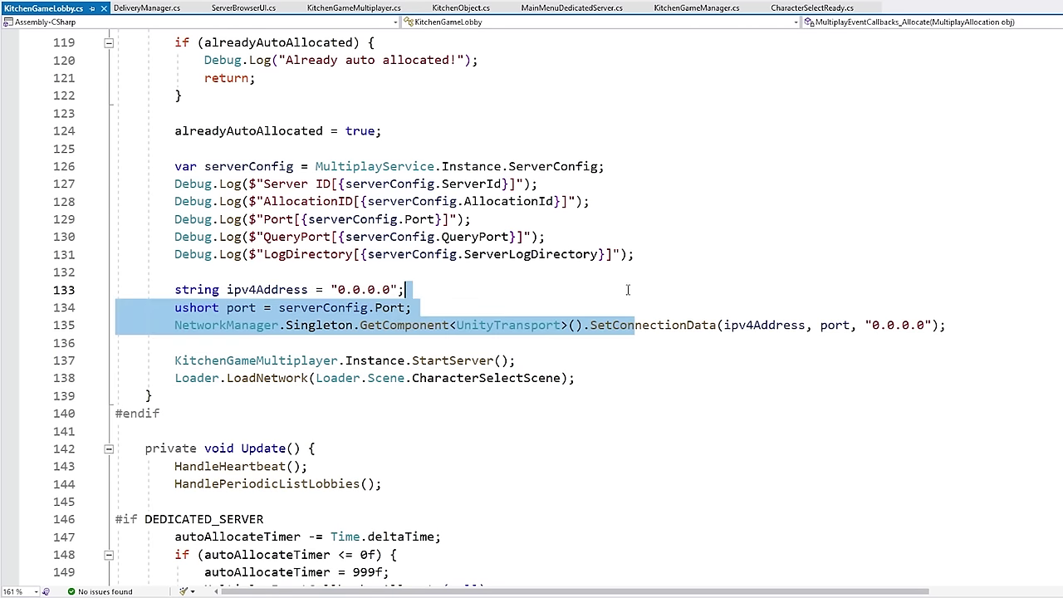
left_click(632, 307)
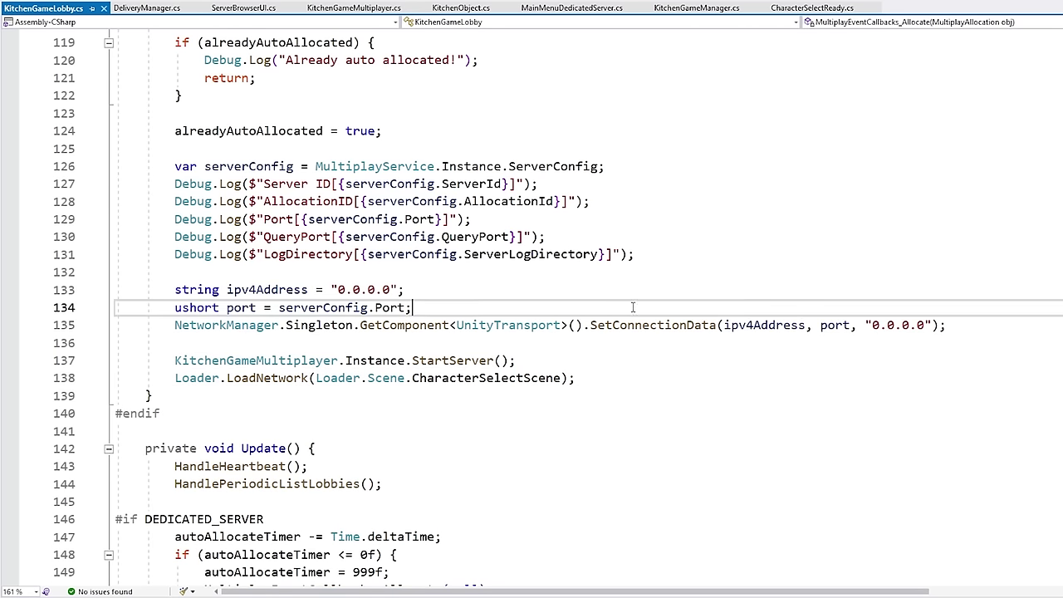
left_click(501, 328)
double_click(665, 329)
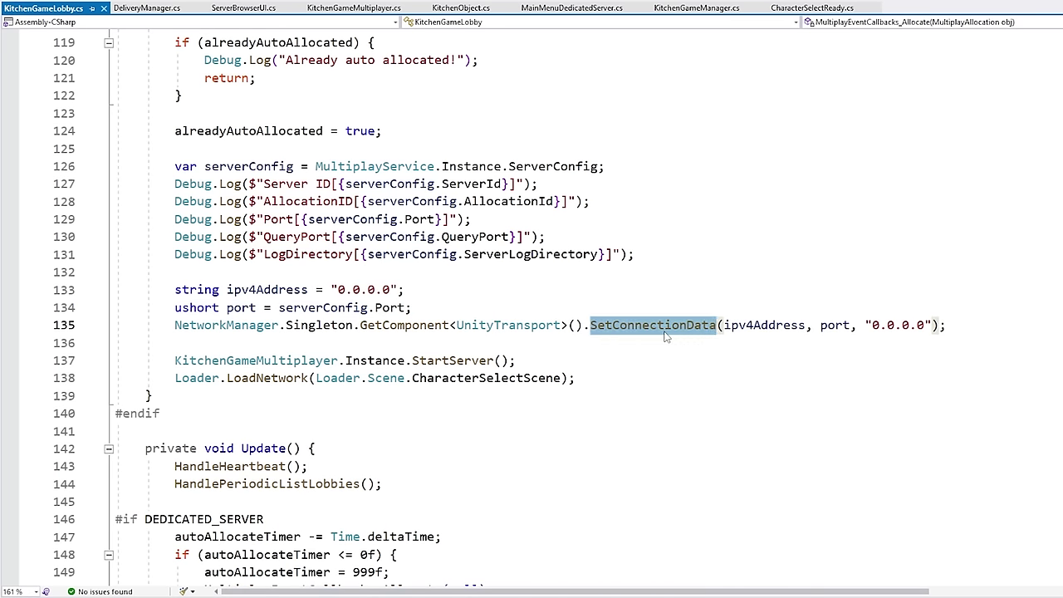
left_click(234, 307)
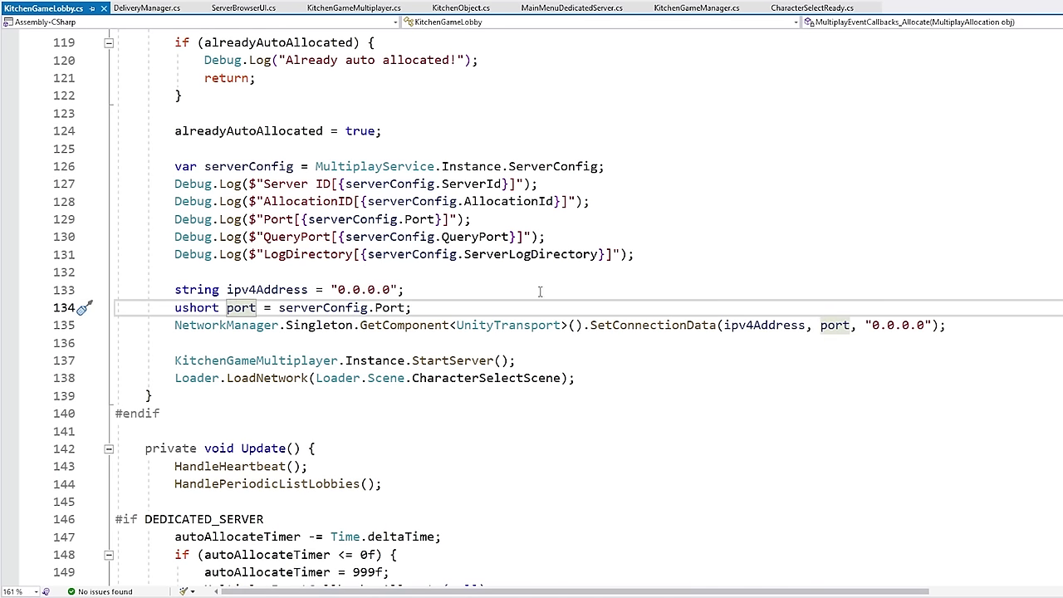
Highlight the server config log lines, including the Port and QueryPort logs.
left_click_drag(344, 184, 538, 254)
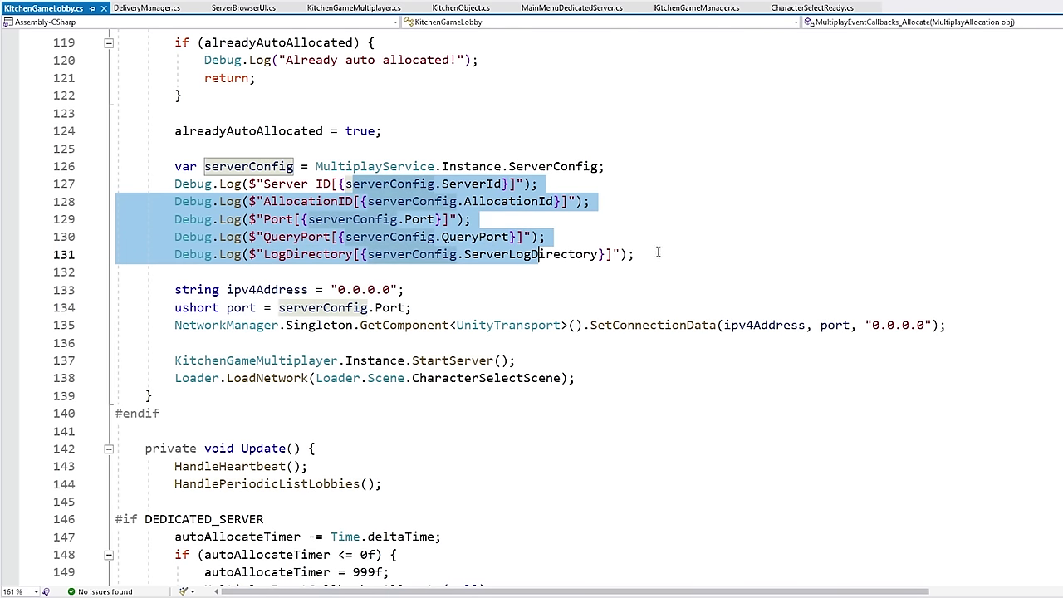
left_click(687, 238)
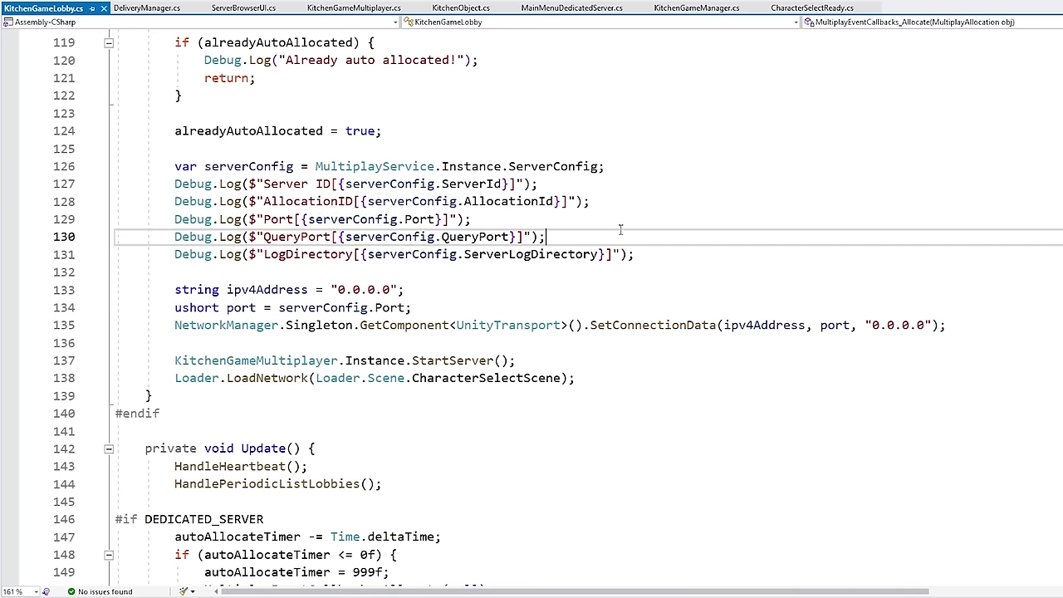
left_click_drag(687, 239, 671, 207)
left_click(631, 208)
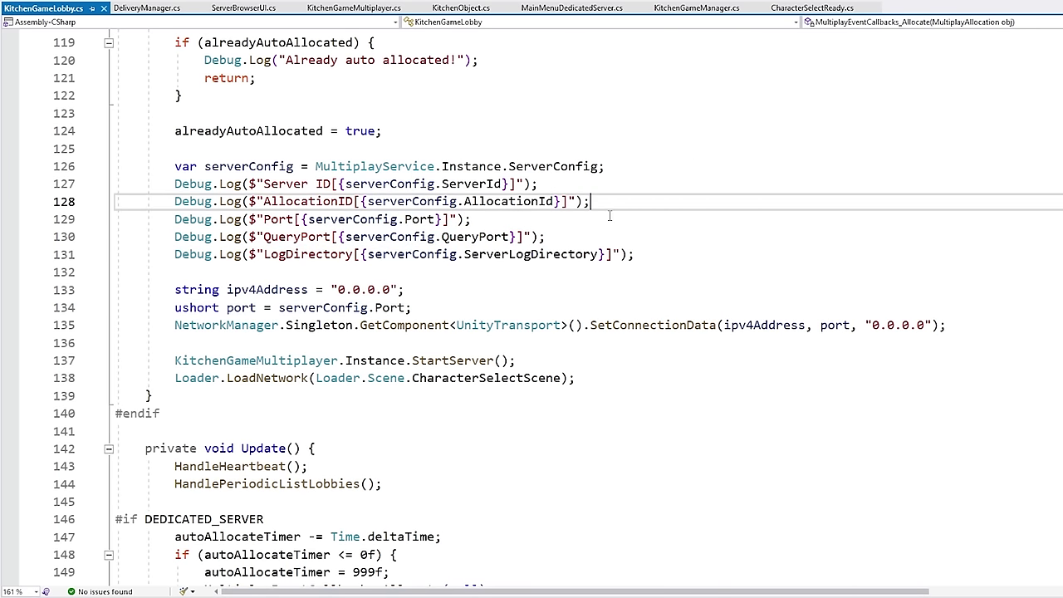
key("shift+Down")
left_click(575, 220)
key("shift+Down")
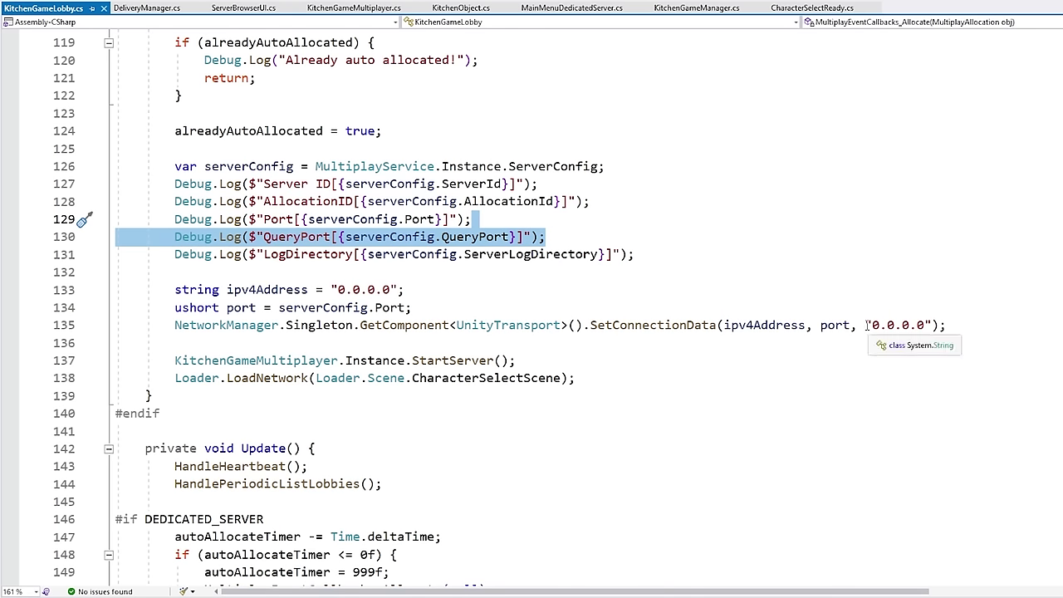
Delete and retype the "0.0.0.0" listen address argument in SetConnectionData on line 135.
left_click_drag(866, 325, 934, 325)
mouse_move(655, 319)
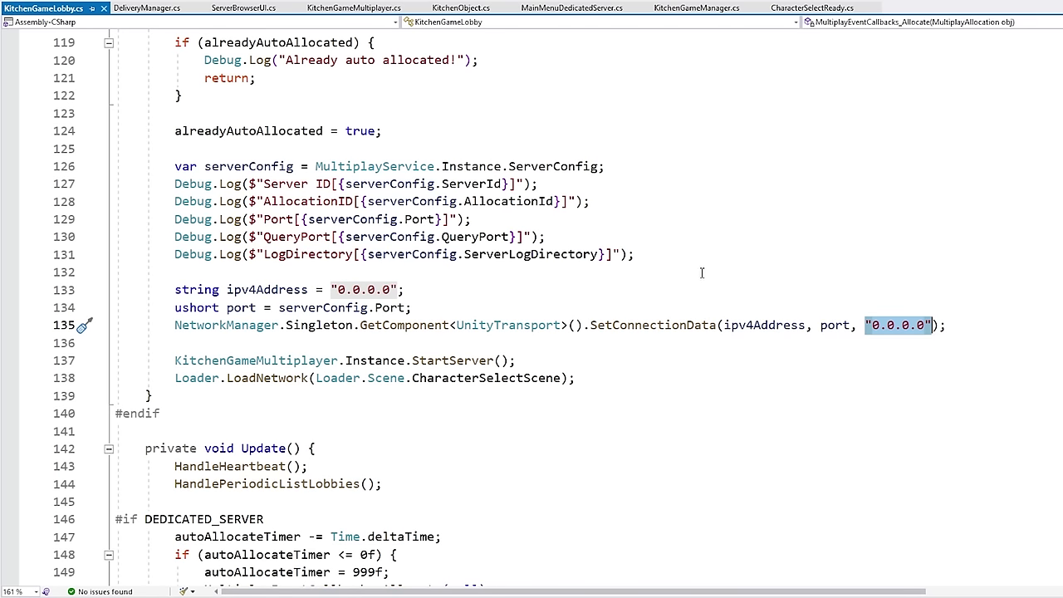
key("BackSpace")
key("BackSpace")
key("BackSpace")
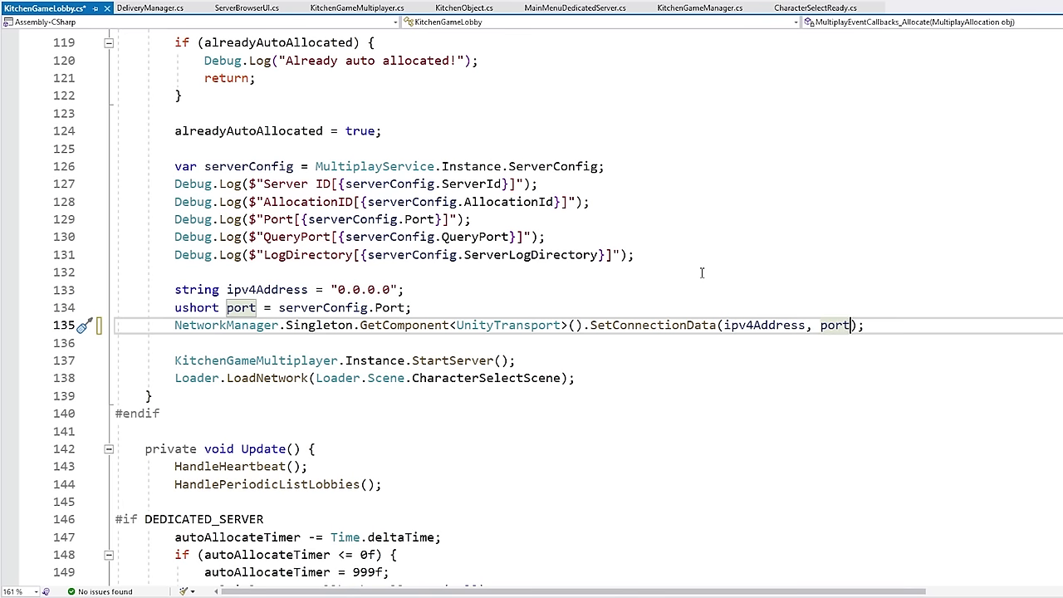
type(",")
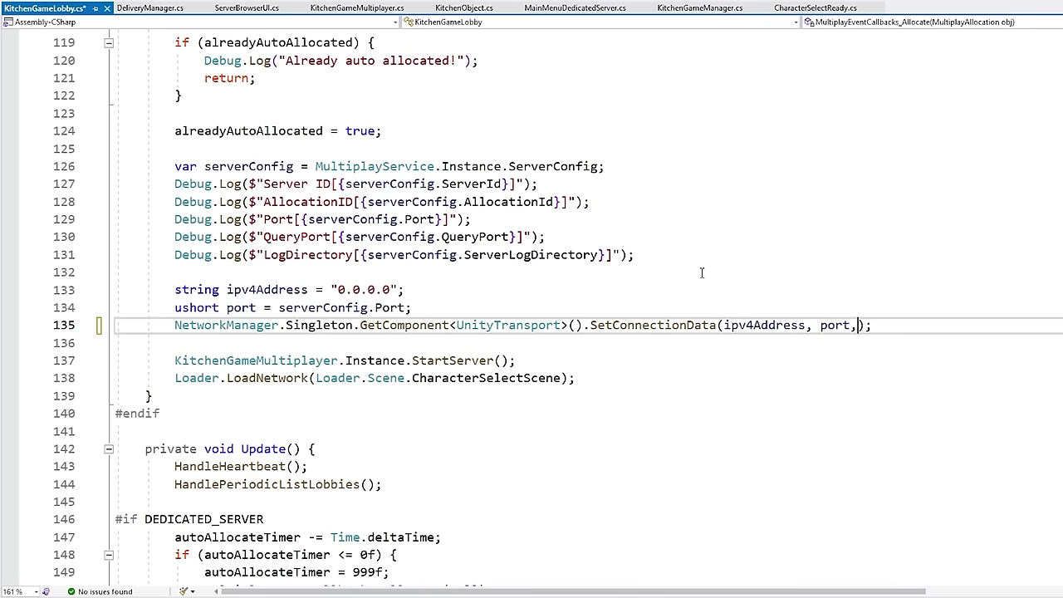
key("Tab")
key("Left")
key("Right")
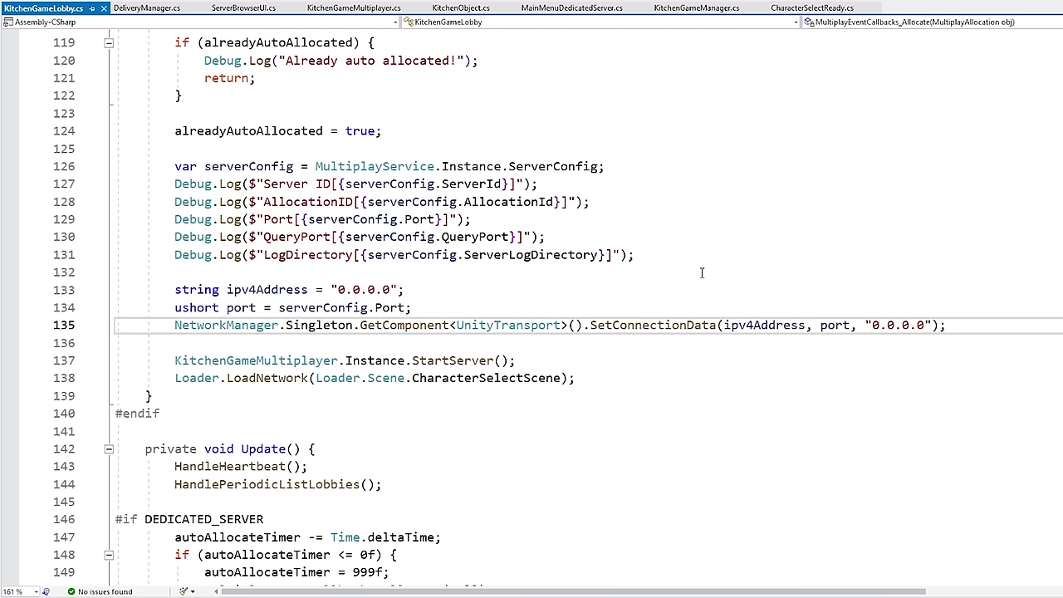
key("shift+Right")
key("shift+Right")
key("shift+Right")
key("shift+Right")
key("shift+Right")
key("shift+Right")
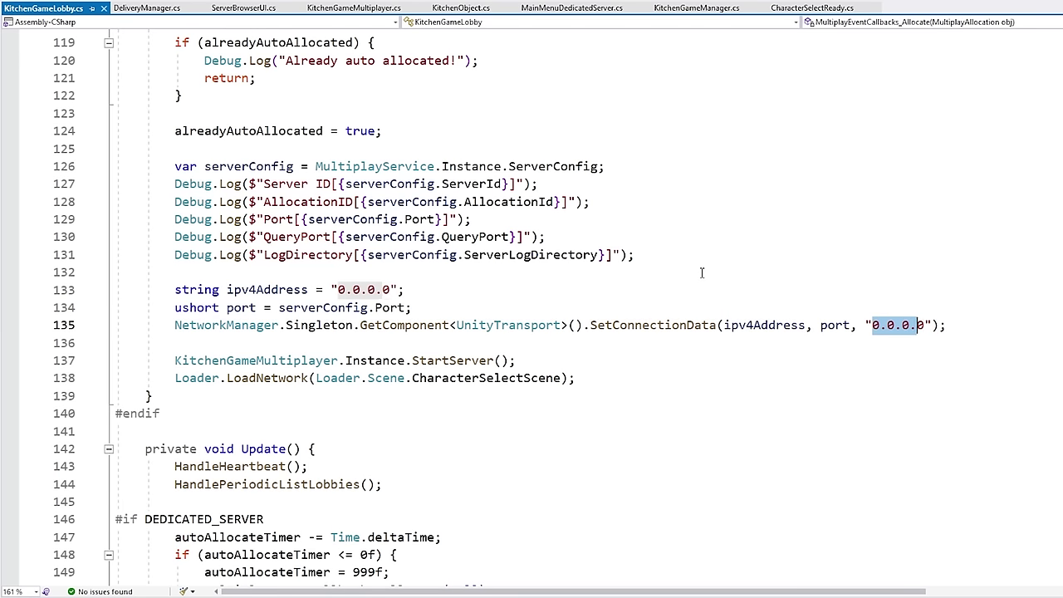
key("Right")
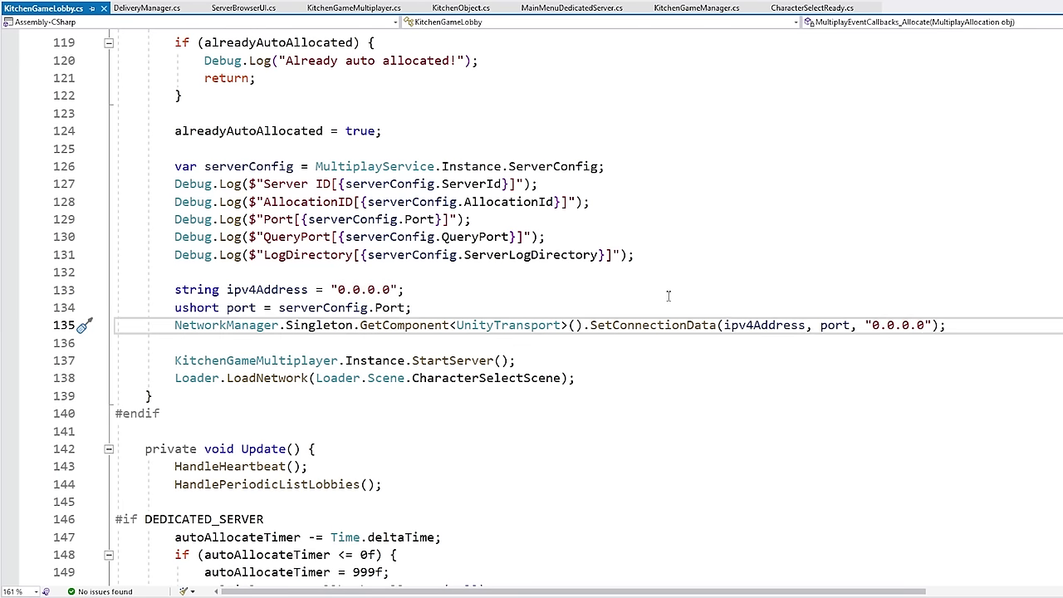
Revisit the ipv4Address and port declarations, connection setup and LoadNetwork lines, then open CharacterSelectReady.cs.
left_click_drag(418, 289, 232, 275)
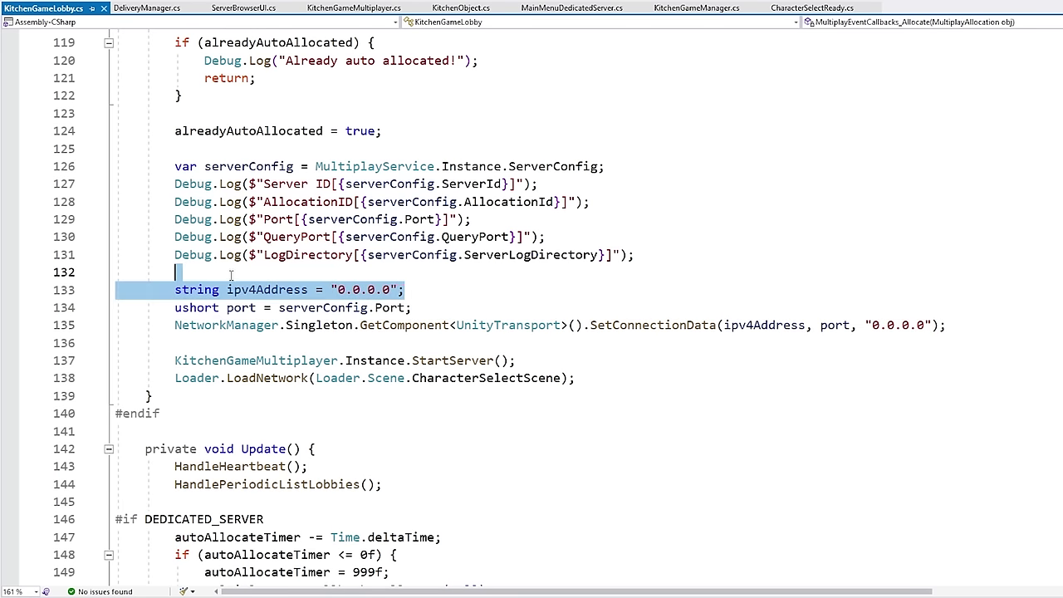
left_click(271, 290)
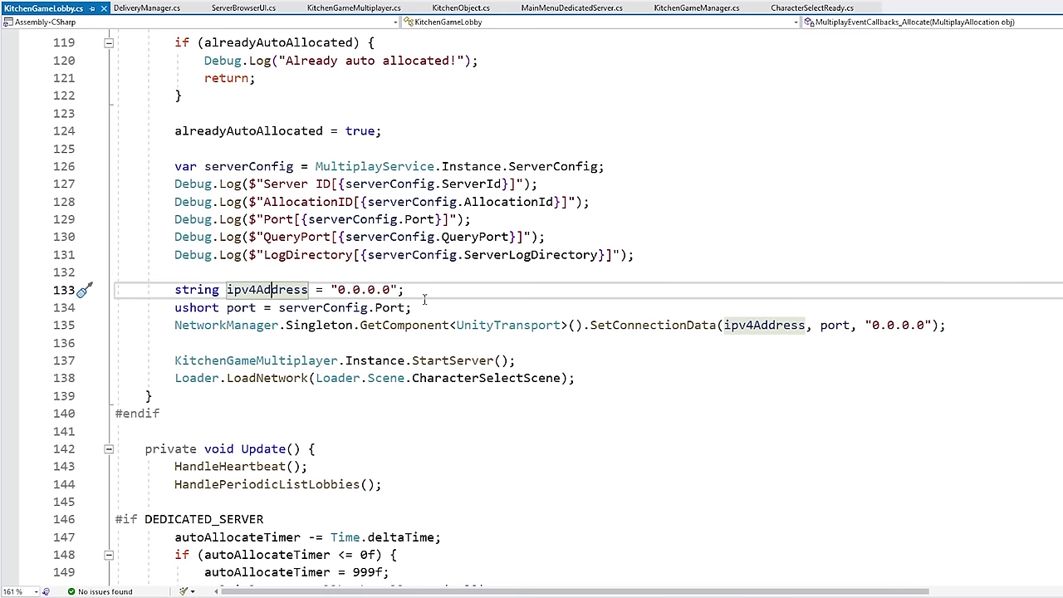
left_click_drag(425, 301, 455, 295)
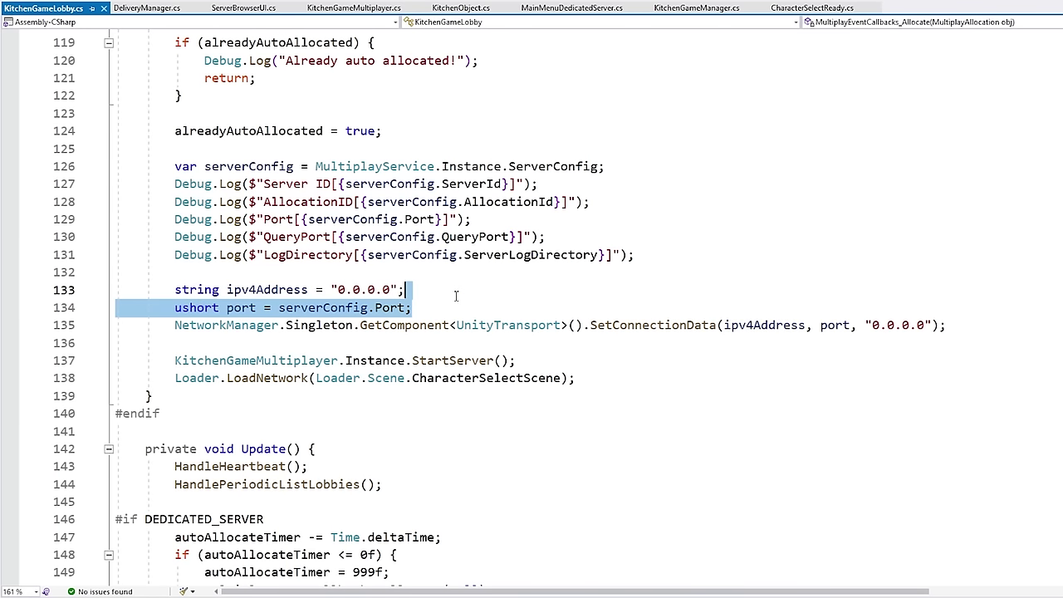
left_click_drag(494, 223, 630, 206)
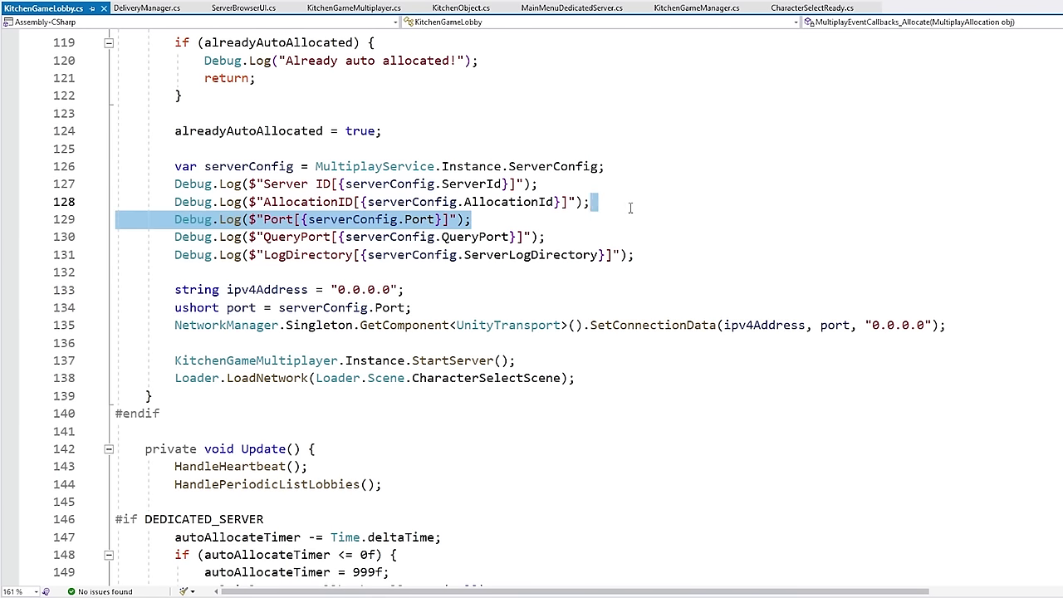
left_click_drag(932, 324, 852, 330)
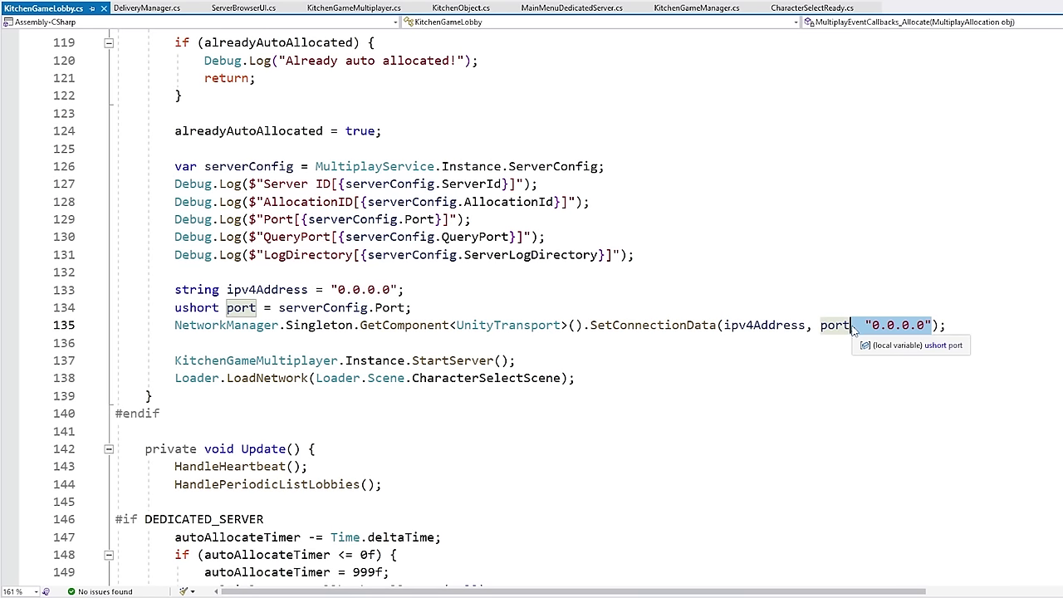
left_click_drag(972, 326, 978, 279)
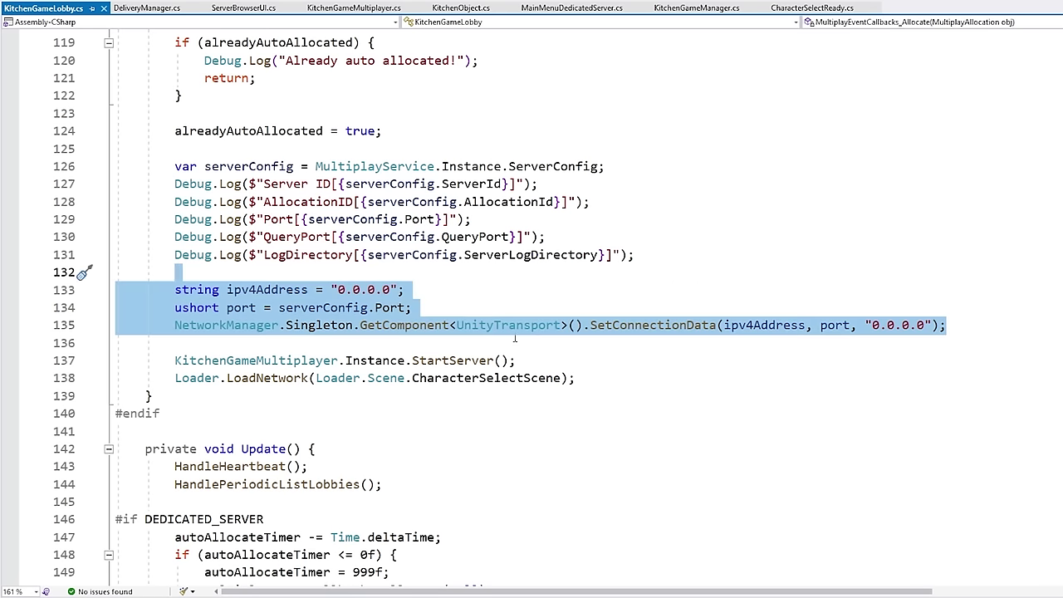
left_click_drag(546, 367, 600, 365)
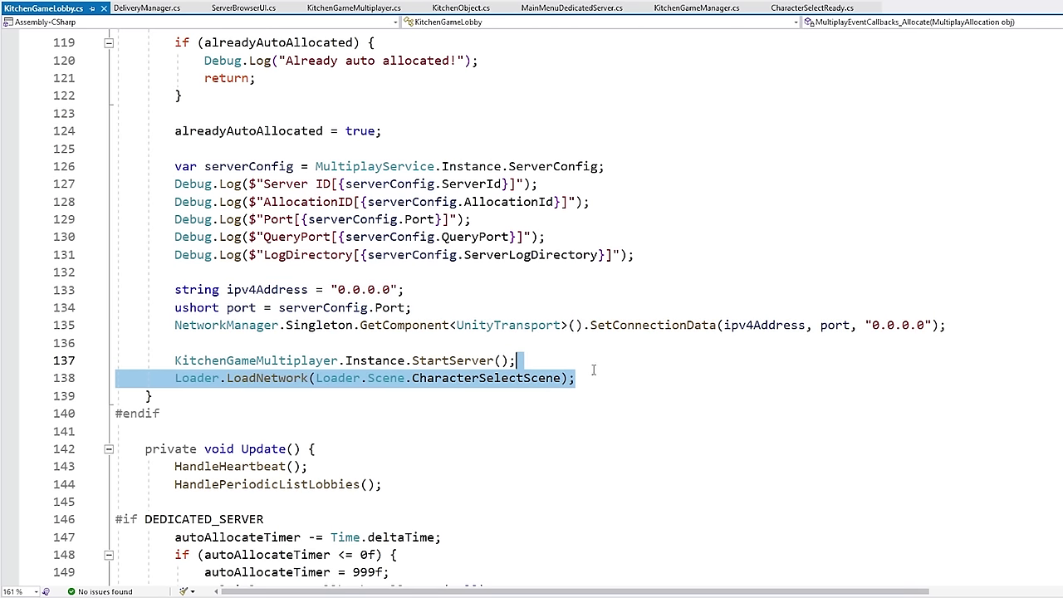
left_click(594, 368)
left_click(811, 7)
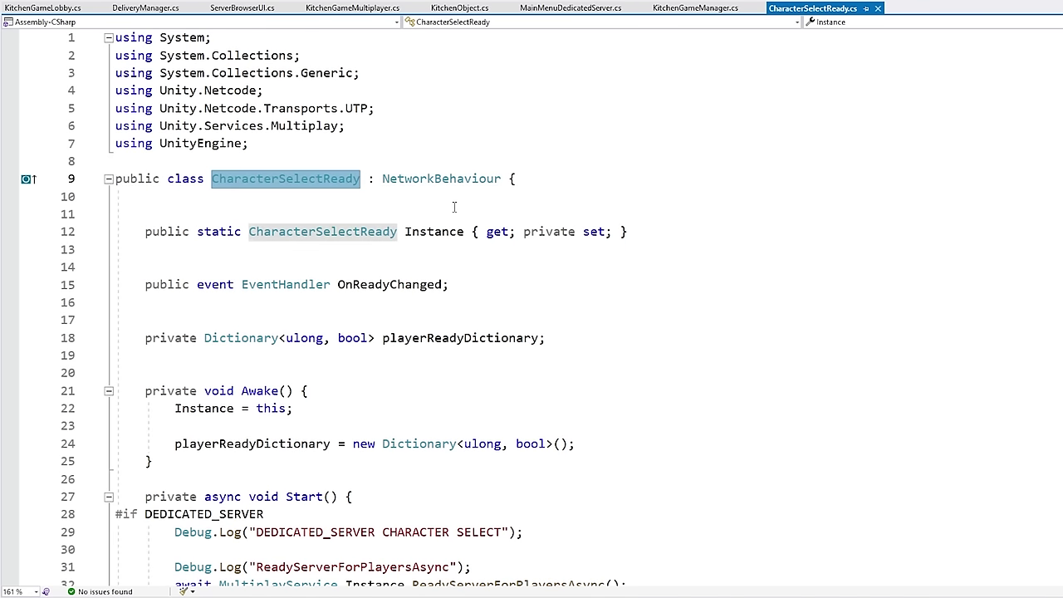
Scroll to CharacterSelectReady's Start method and highlight the ReadyServerForPlayersAsync call.
scroll(745, 337, "down", 3)
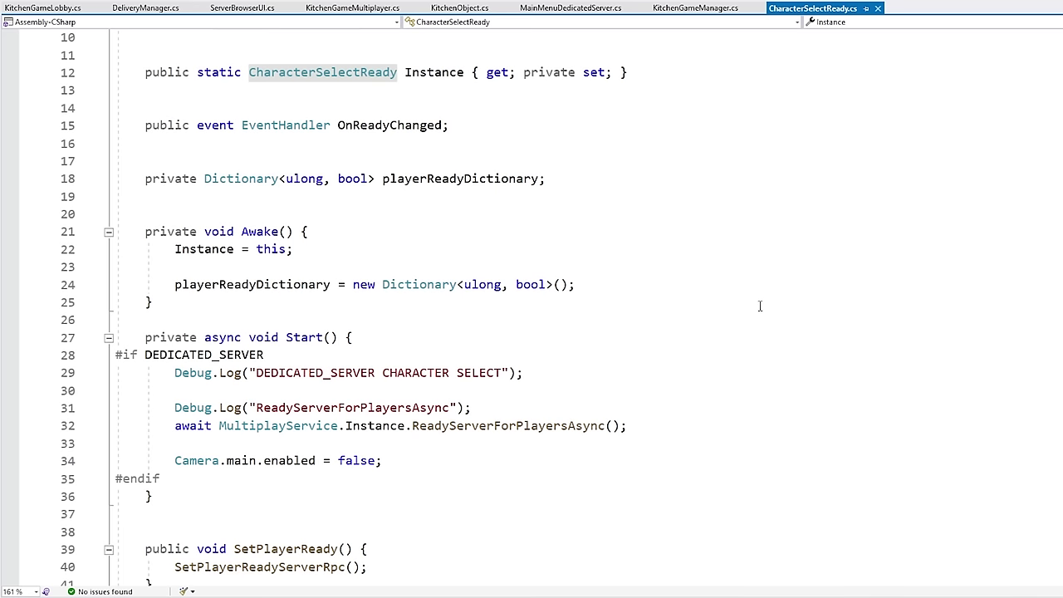
scroll(758, 306, "down", 2)
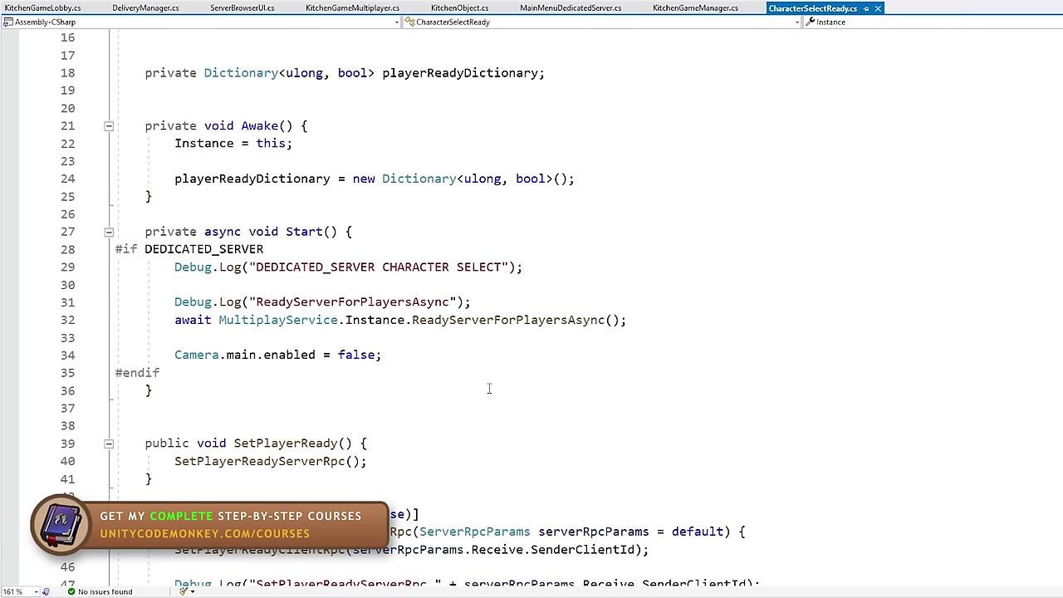
left_click_drag(669, 317, 679, 307)
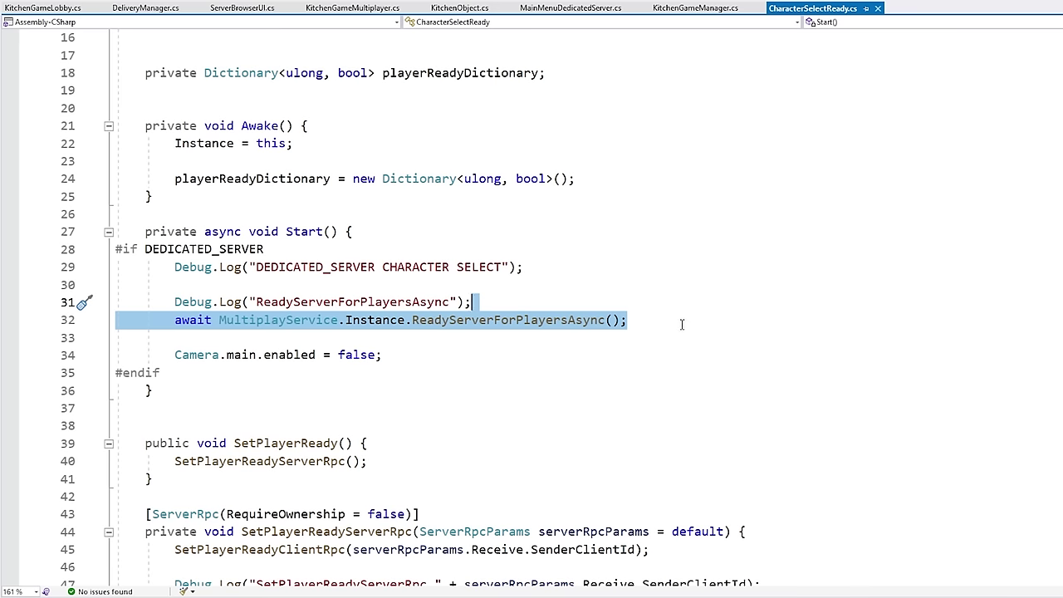
left_click(722, 314)
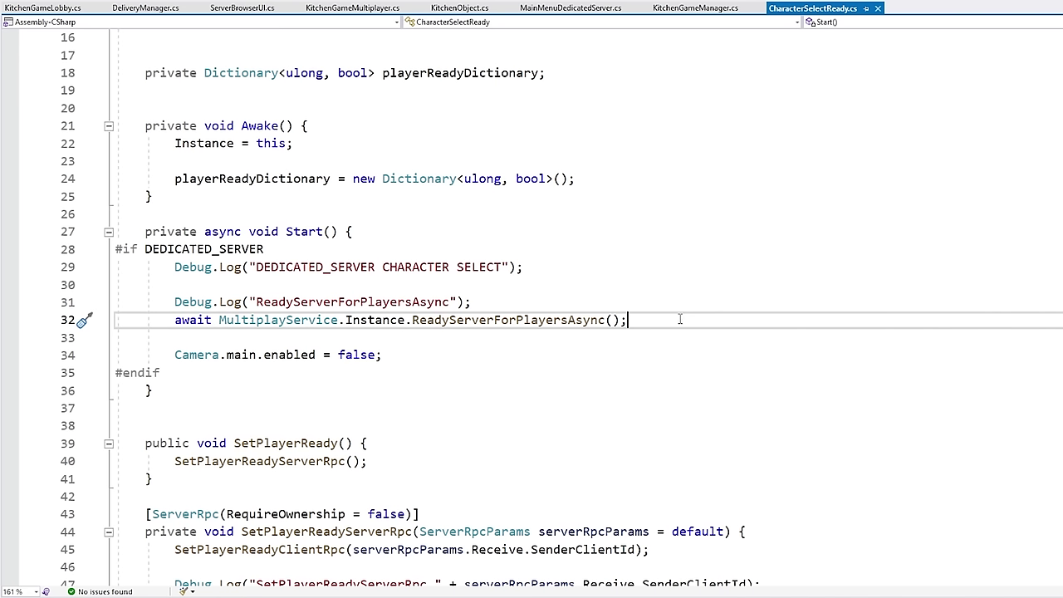
Switch to KitchenGameManager.cs and highlight UnreadyServerAsync in Start's DEDICATED_SERVER block.
key("ctrl+Tab")
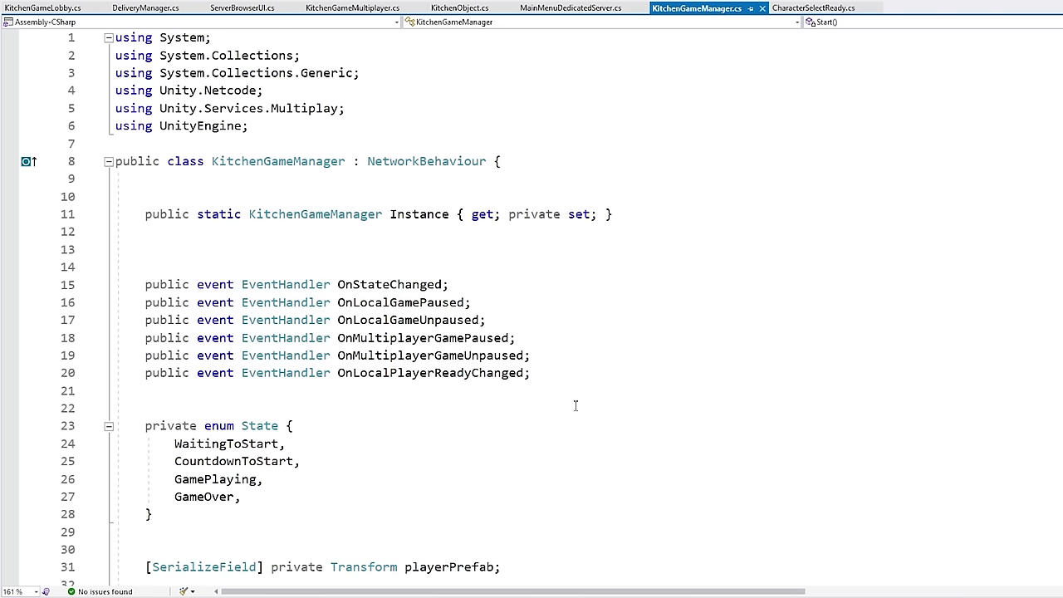
double_click(295, 163)
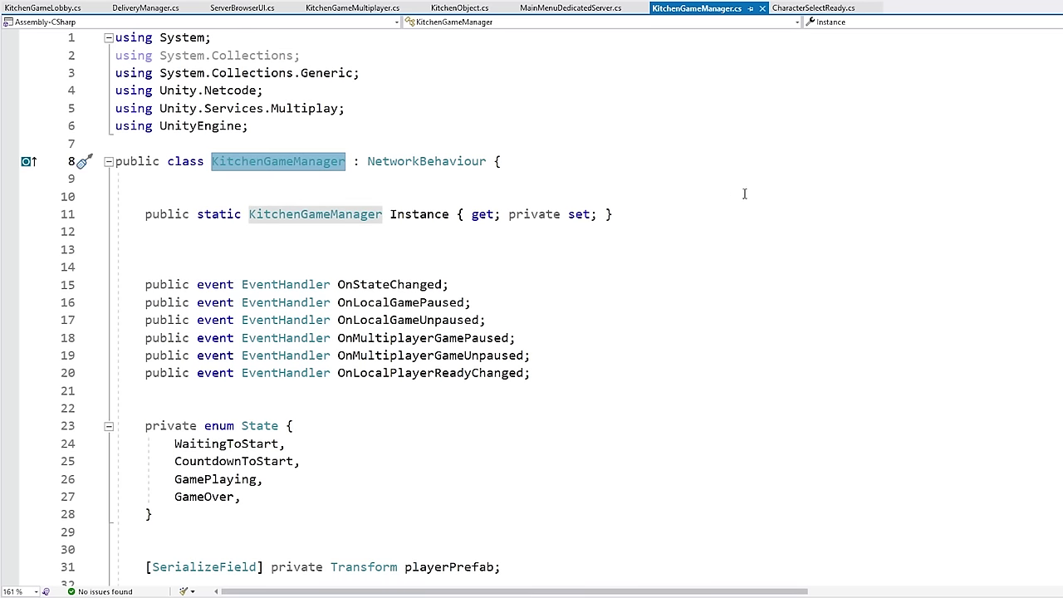
scroll(726, 308, "down", 12)
left_click_drag(121, 302, 358, 320)
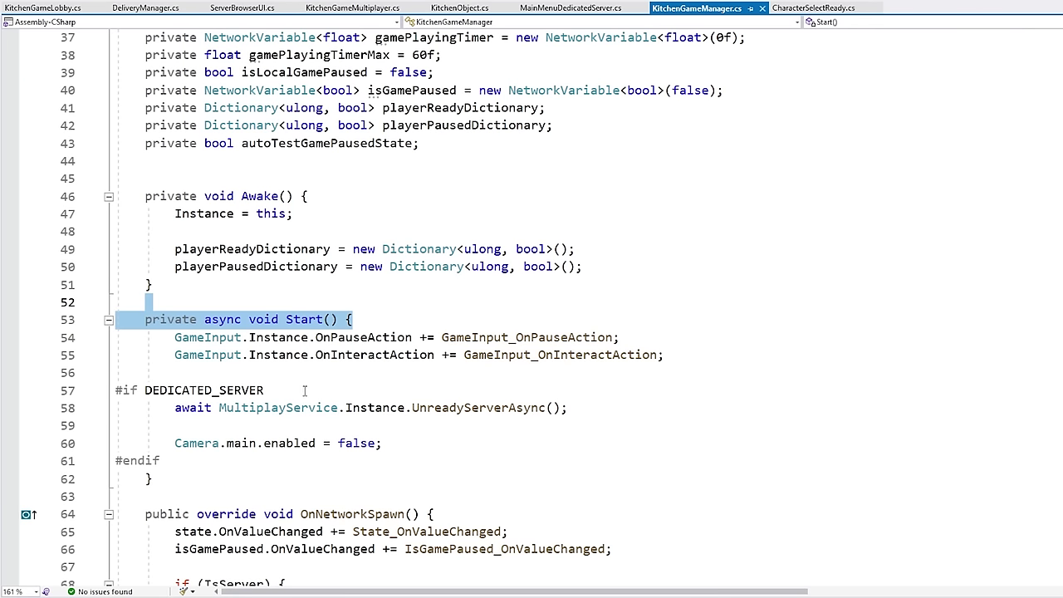
left_click_drag(333, 391, 333, 380)
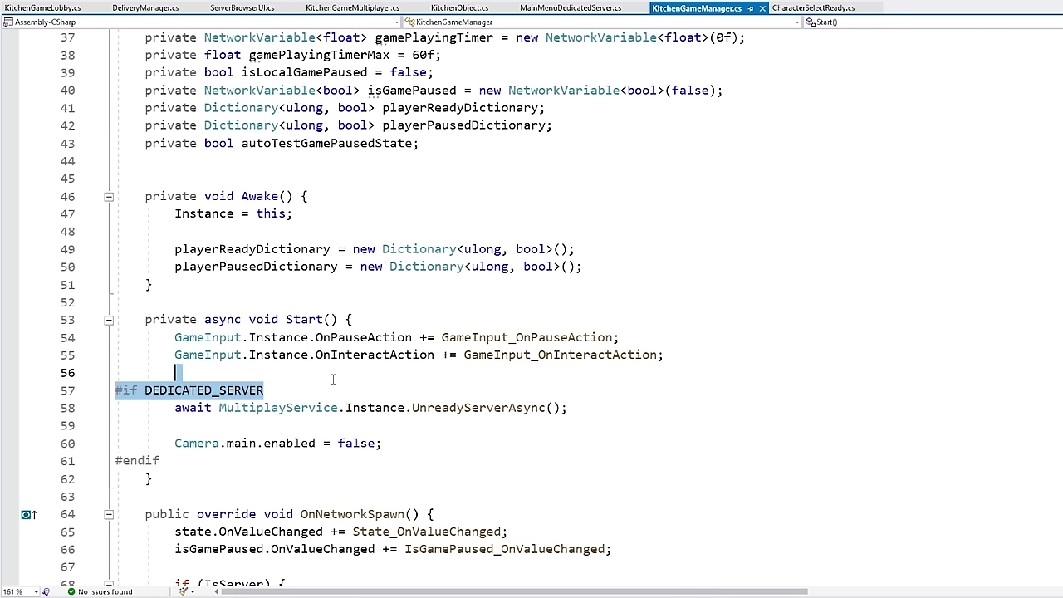
left_click(474, 407)
left_click_drag(581, 390, 624, 402)
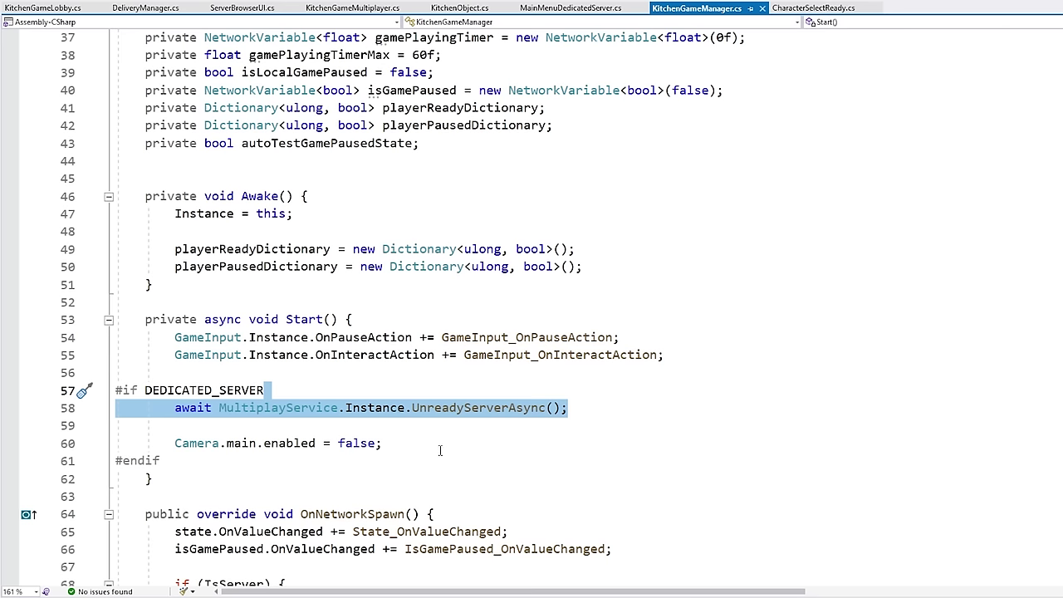
Check the camera-disable line, reselect UnreadyServerAsync, then return to KitchenGameLobby.cs.
left_click(414, 440)
key("shift+Up")
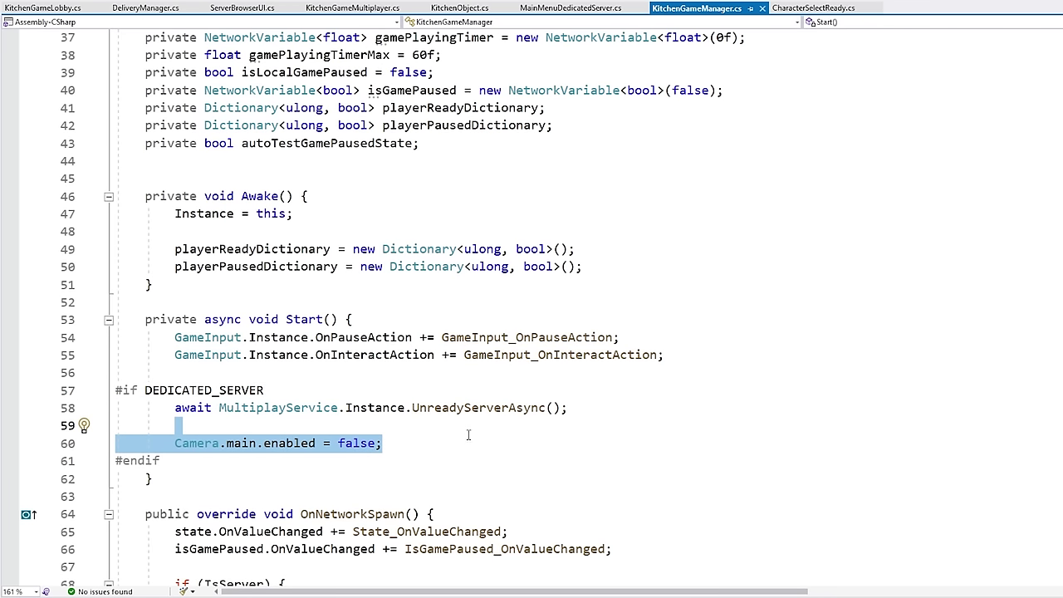
left_click(600, 429)
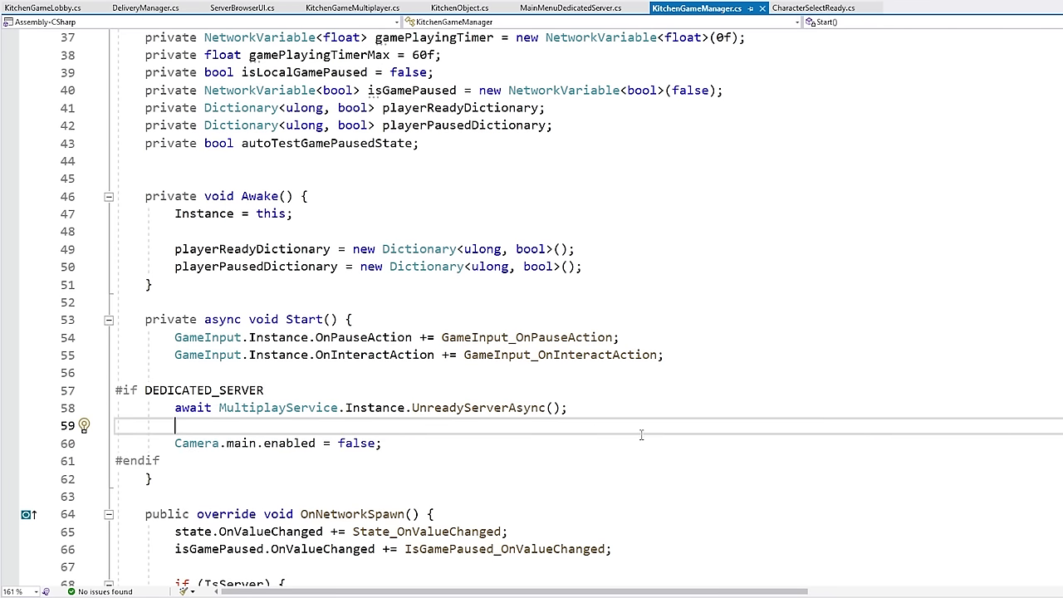
scroll(601, 429, "down", 1)
scroll(604, 420, "up", 1)
left_click_drag(598, 408, 607, 398)
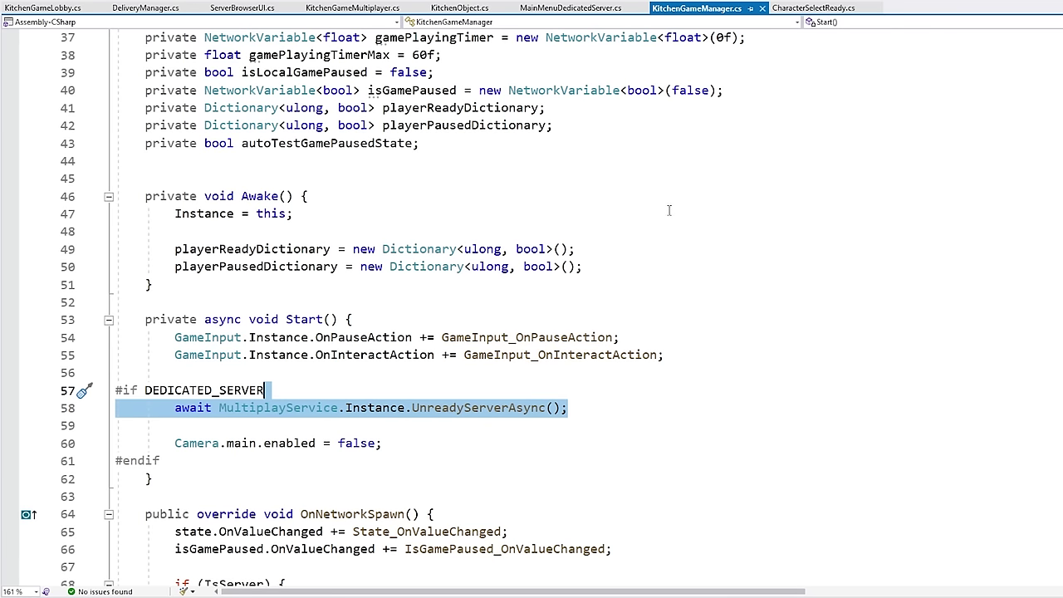
left_click(43, 8)
scroll(477, 310, "down", 20)
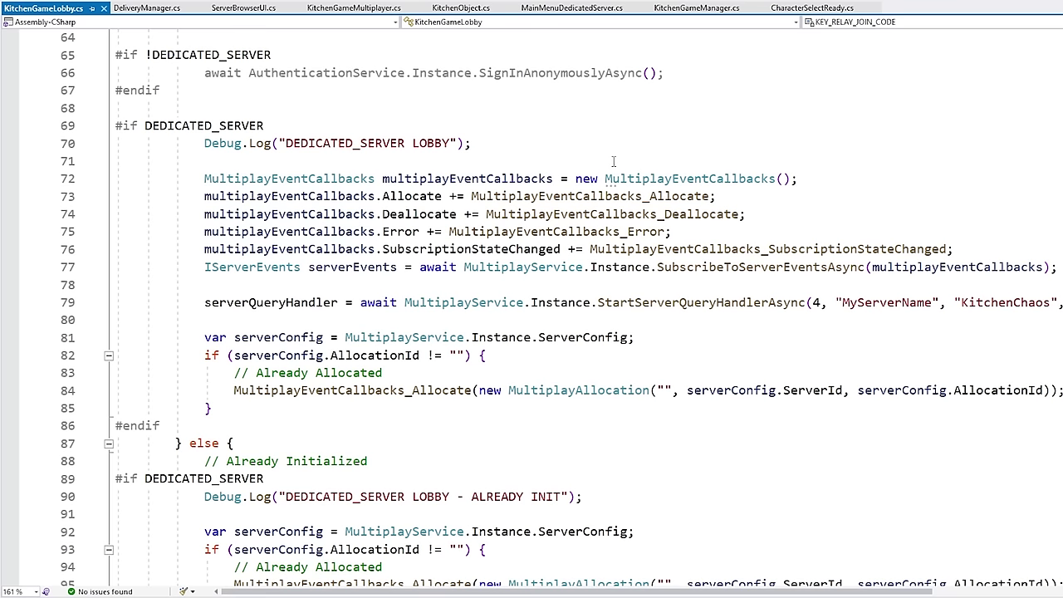
left_click(613, 161)
left_click_drag(631, 280, 633, 319)
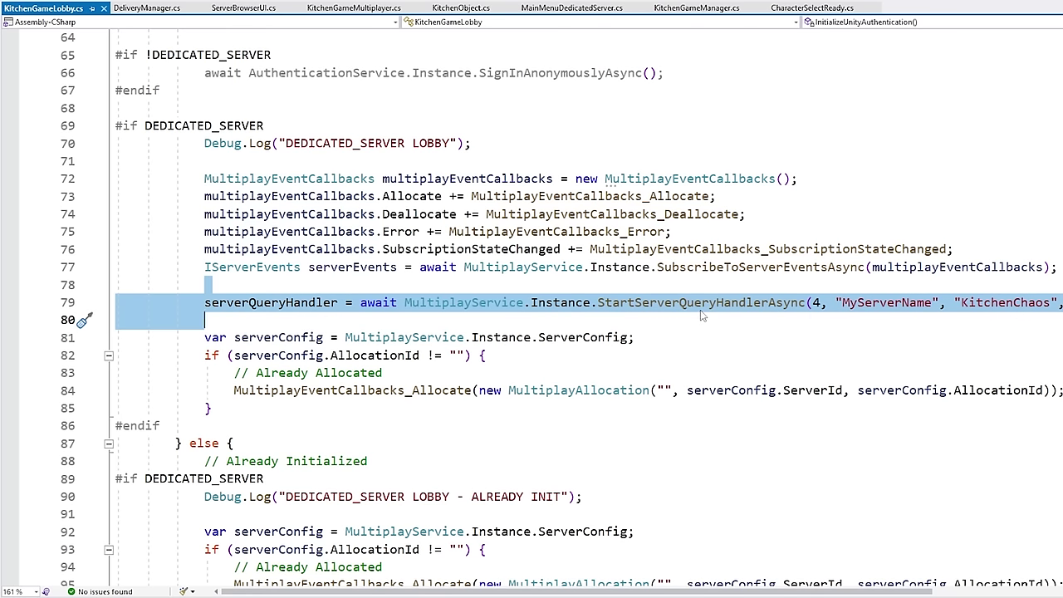
left_click(631, 303)
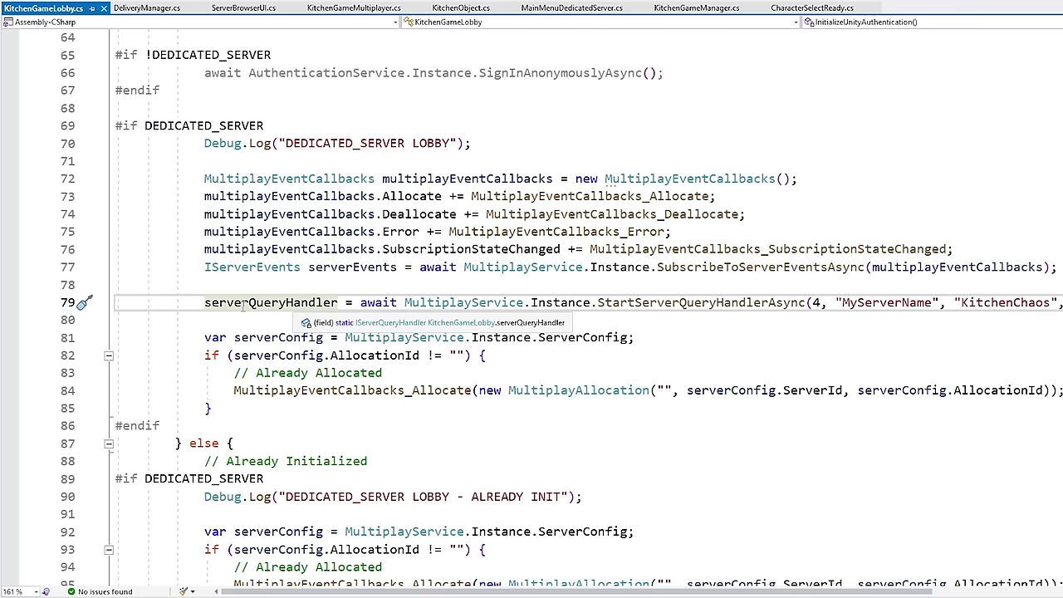
scroll(307, 332, "up", 1)
scroll(303, 348, "down", 13)
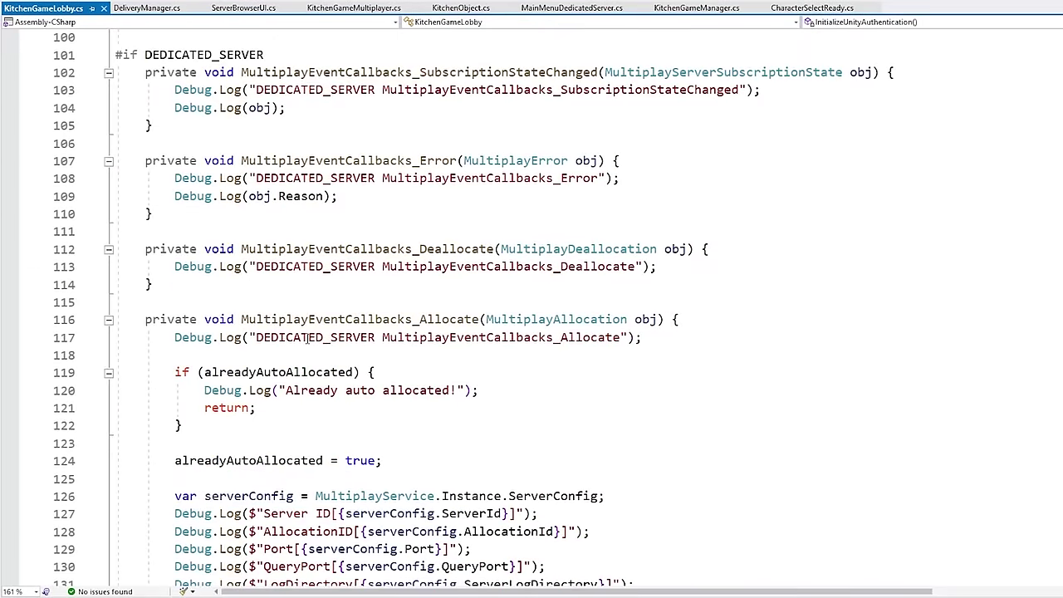
scroll(309, 341, "down", 15)
scroll(284, 193, "up", 3)
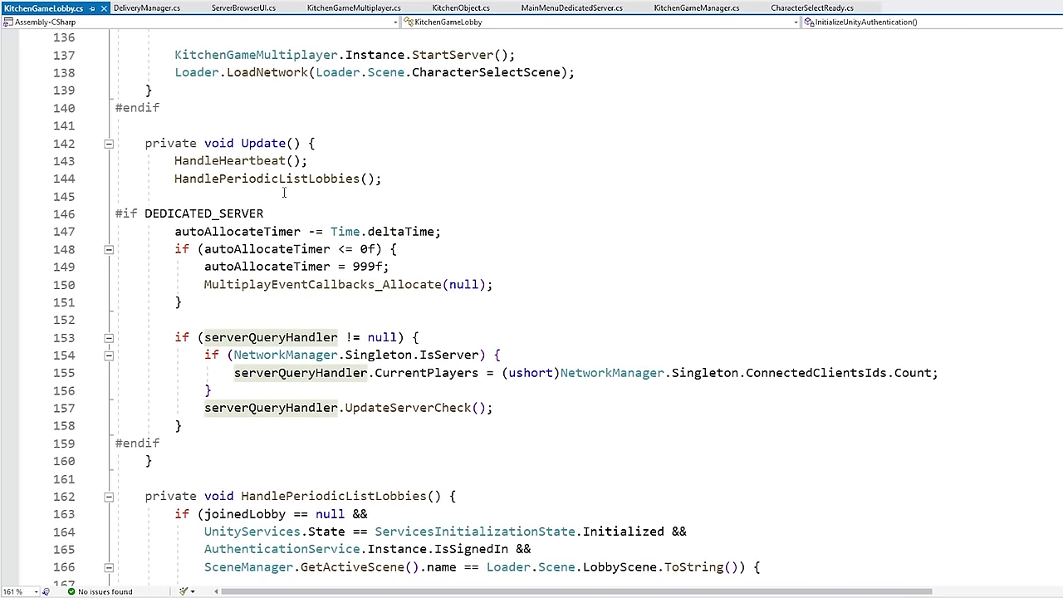
left_click(312, 214)
key("shift+Up")
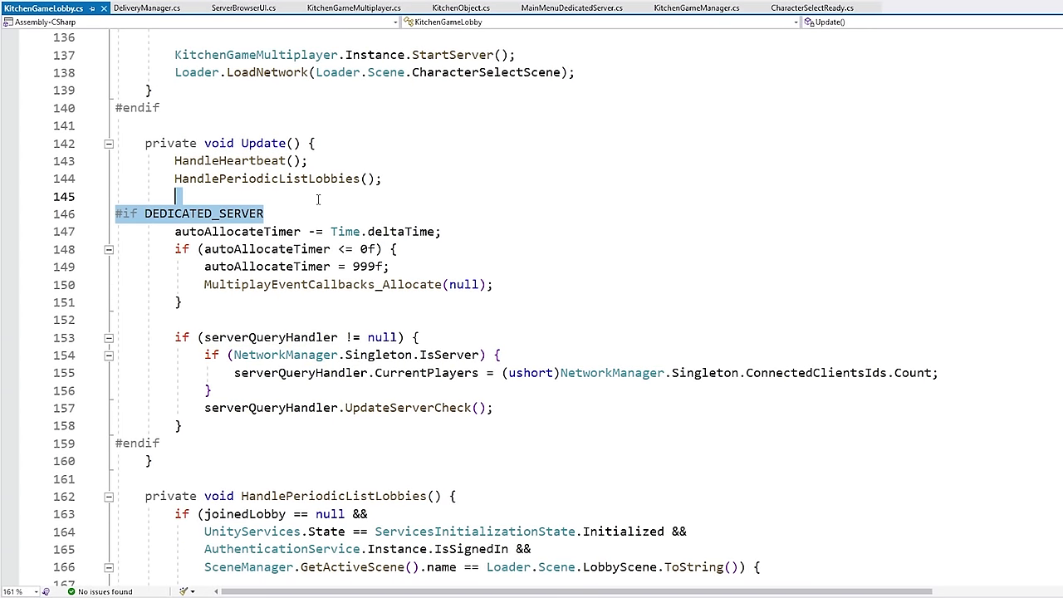
left_click(295, 380)
key("Up")
key("Up")
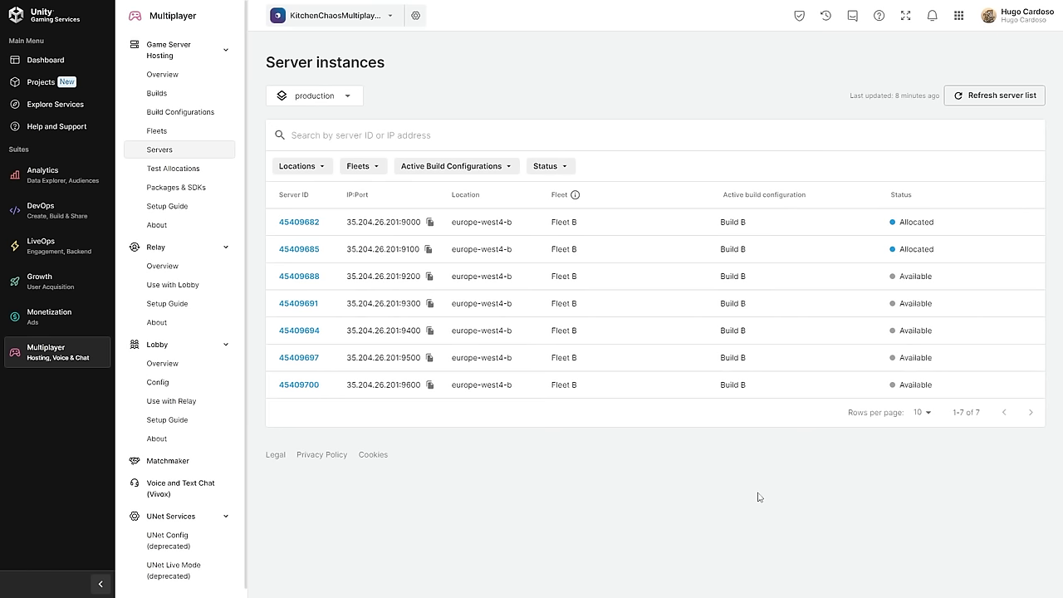
Open allocated server 45409682's details, then mark the CurrentPlayers assignment in Visual Studio.
left_click(284, 225)
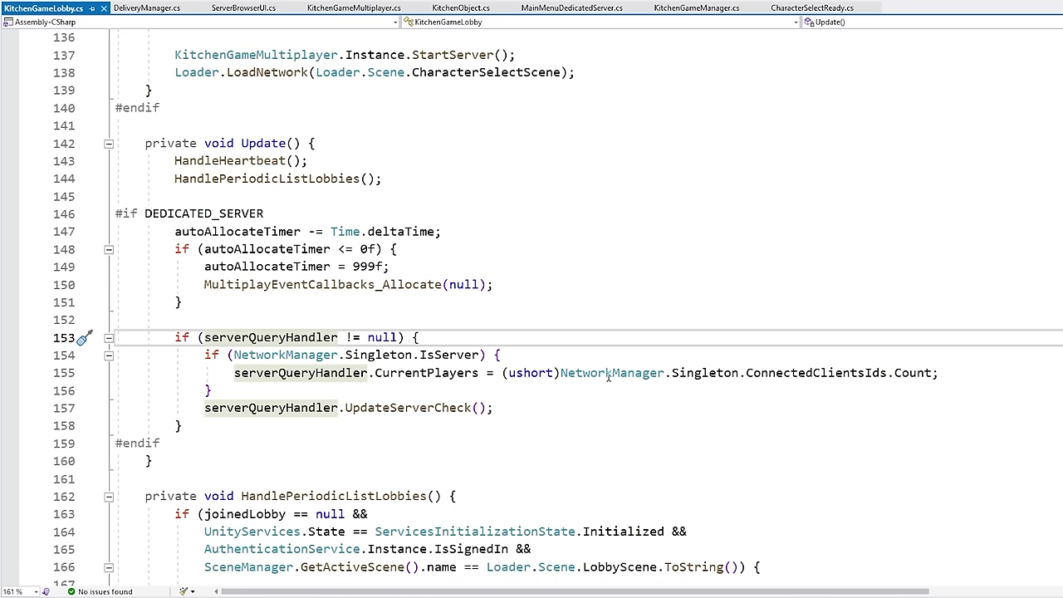
left_click(975, 366)
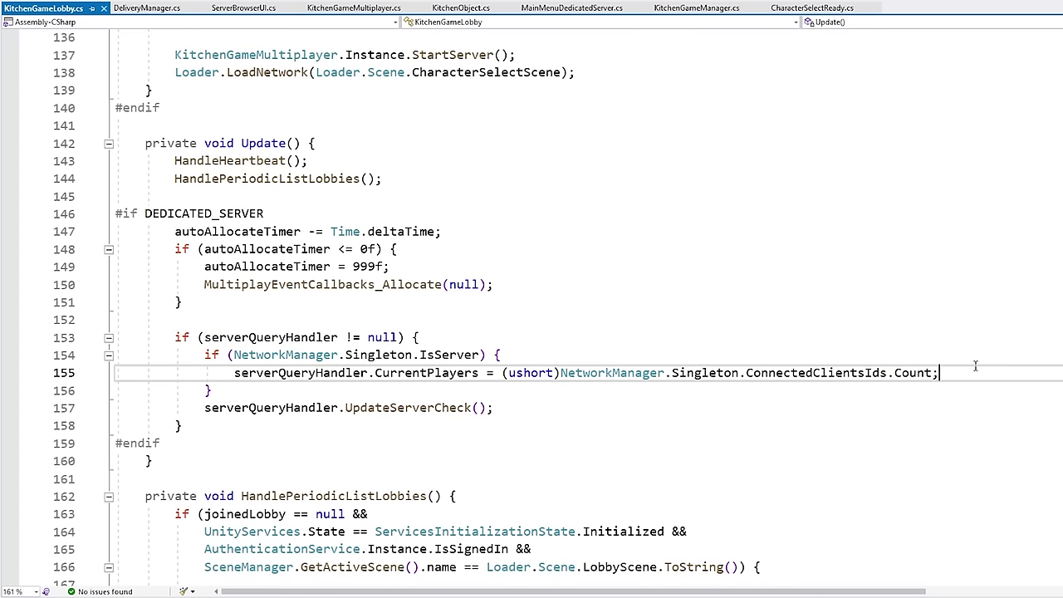
Highlight the CurrentPlayers update and the UpdateServerCheck call in KitchenGameLobby.cs.
left_click_drag(968, 373, 969, 360)
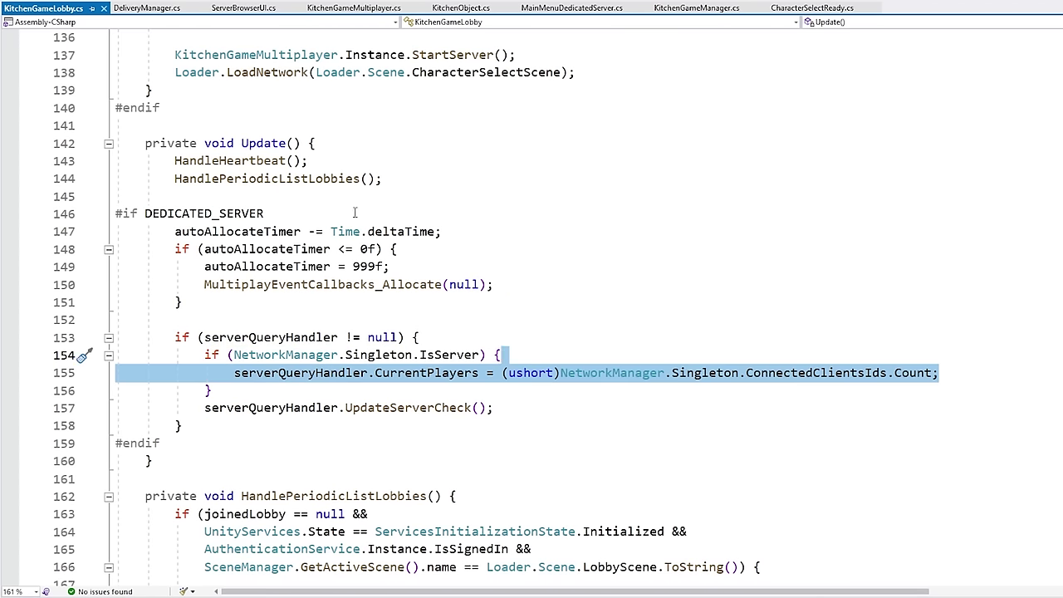
left_click_drag(320, 143, 344, 126)
left_click(533, 407)
left_click_drag(533, 406, 533, 388)
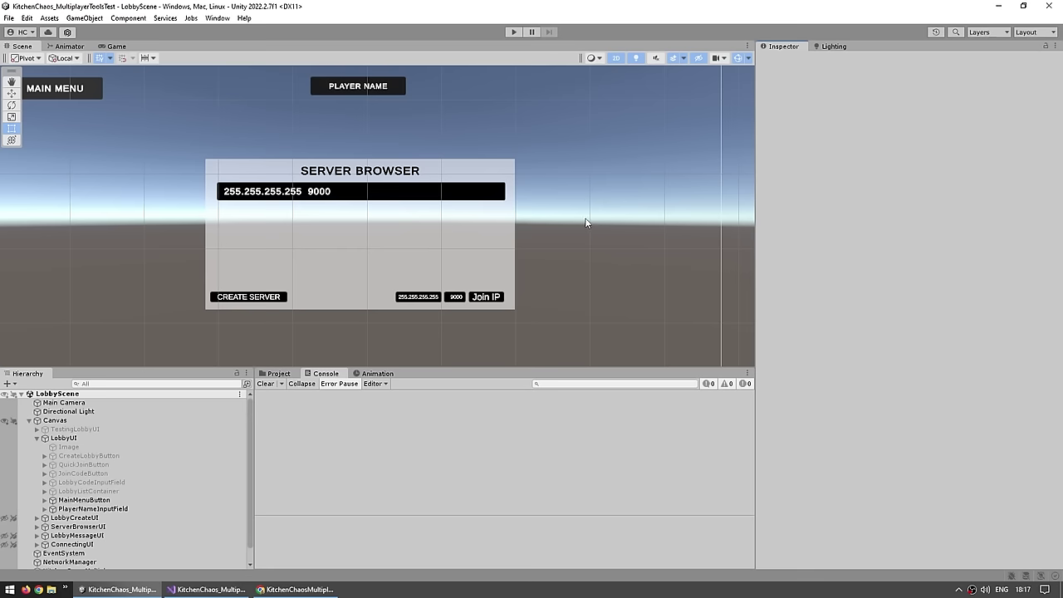
scroll(436, 283, "up", 1)
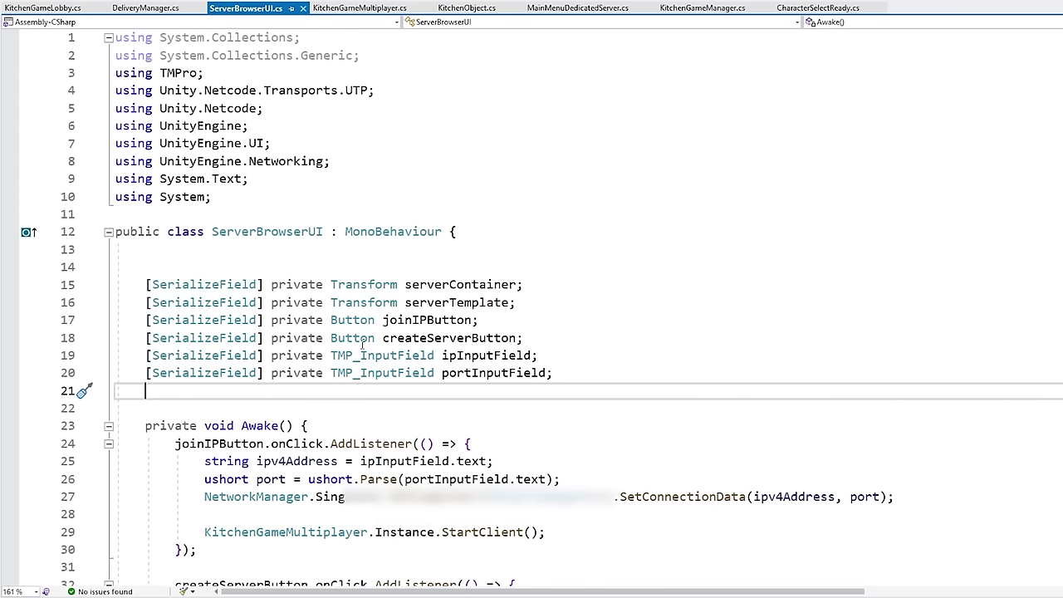
scroll(357, 332, "down", 2)
Review ServerBrowserUI's join-by-IP listener: IP/port parsing, SetConnectionData and StartClient, then open IMultiplayService.
left_click_drag(355, 328, 330, 457)
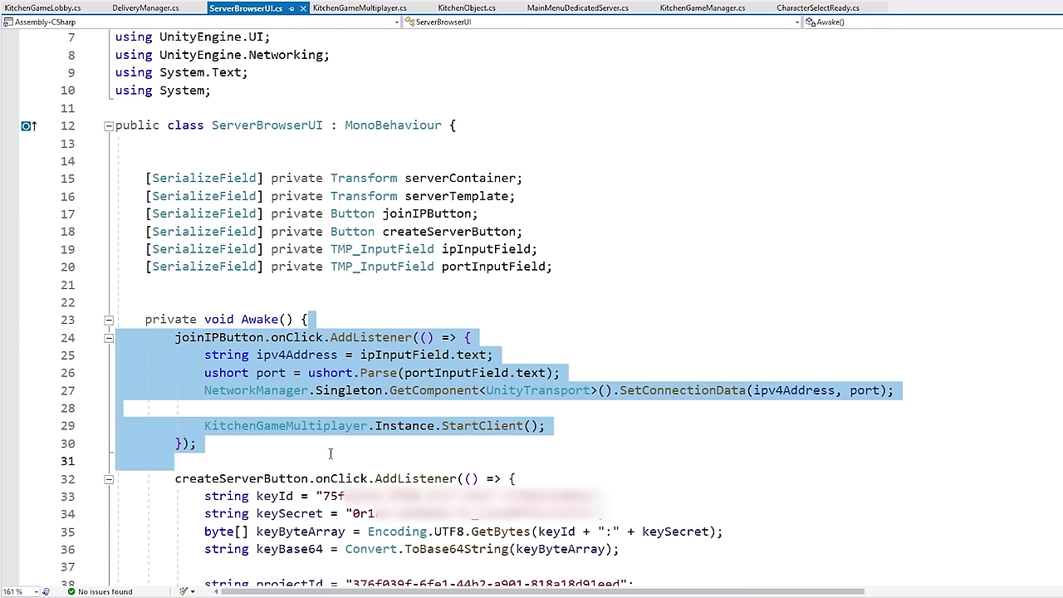
left_click_drag(579, 374, 569, 345)
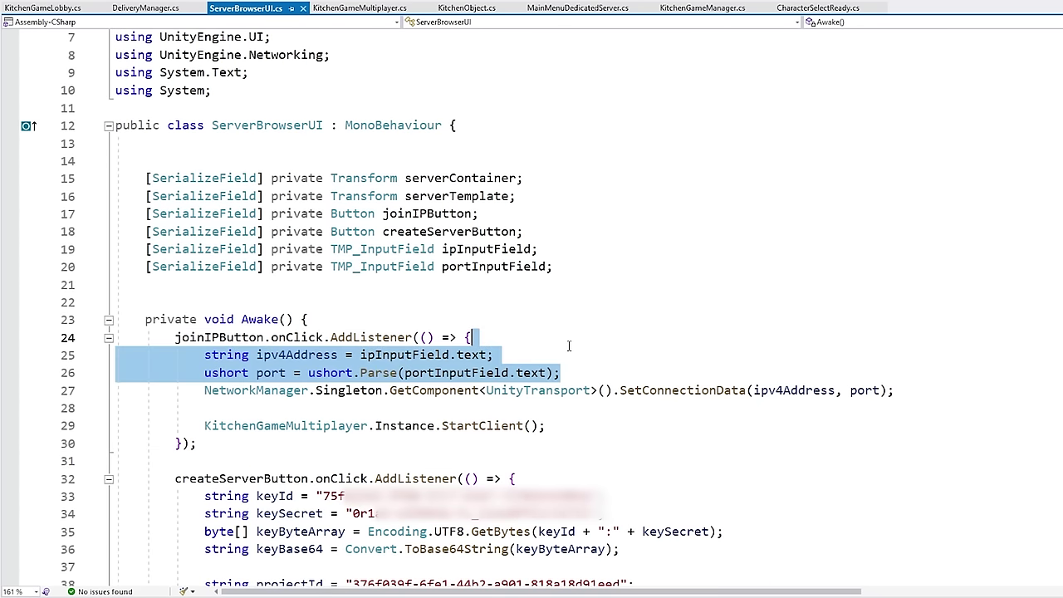
left_click(615, 354)
left_click_drag(486, 390, 591, 390)
left_click_drag(743, 390, 620, 390)
left_click(812, 391)
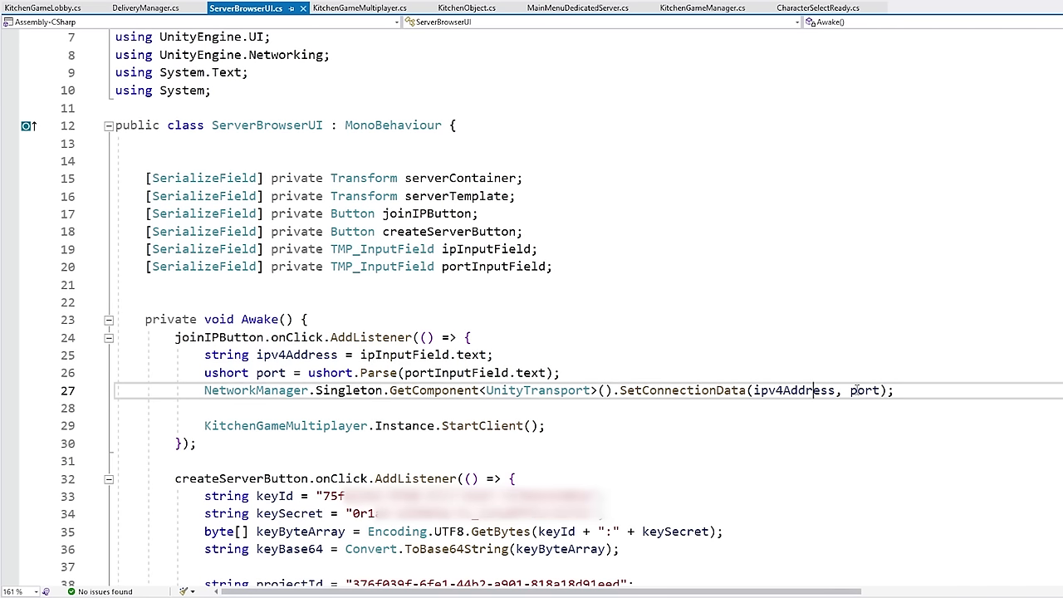
left_click(858, 390)
left_click_drag(550, 425, 556, 413)
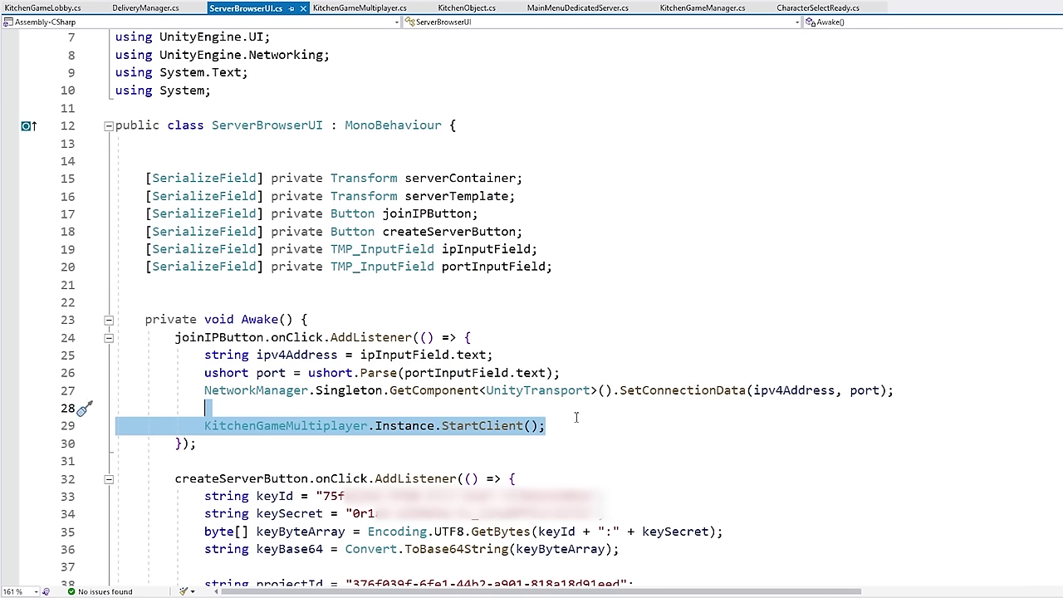
left_click(575, 416)
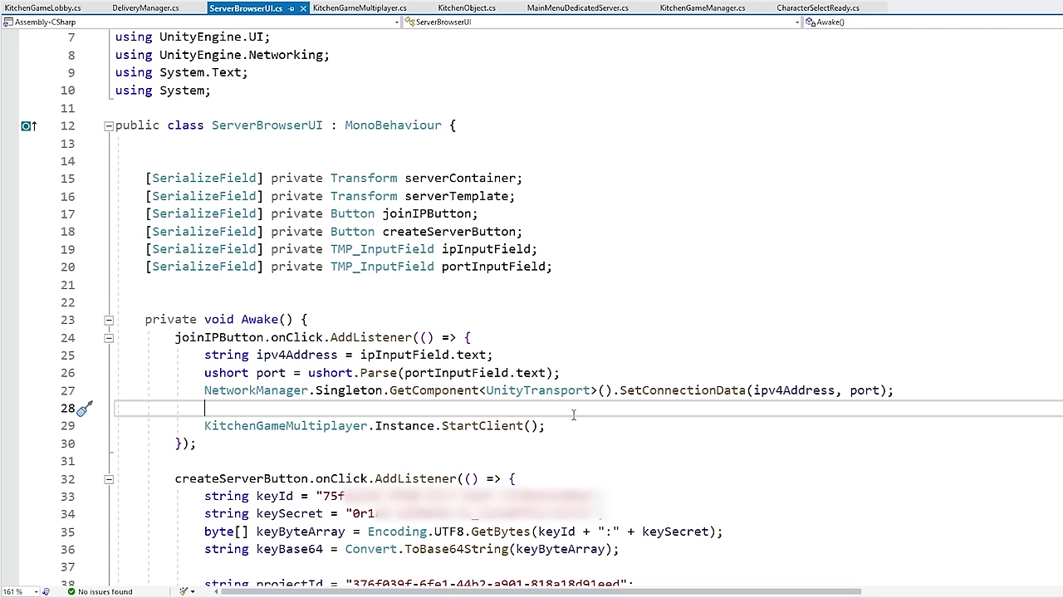
key("ctrl+Tab")
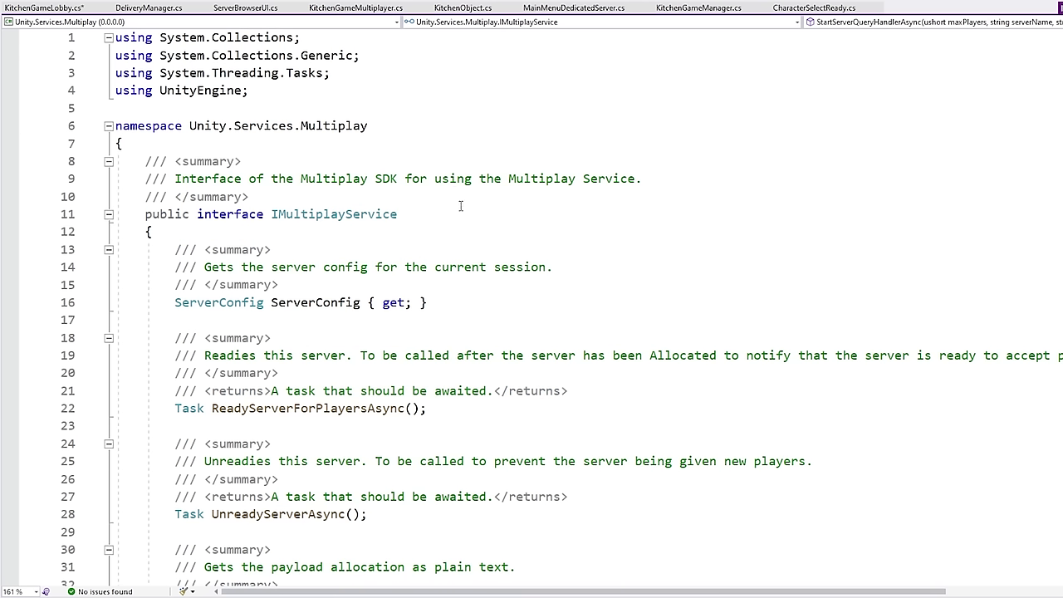
Select the IMultiplayService declaration and scroll through its ServerConfig, ReadyServerForPlayersAsync and UnreadyServerAsync members.
left_click_drag(445, 213, 447, 205)
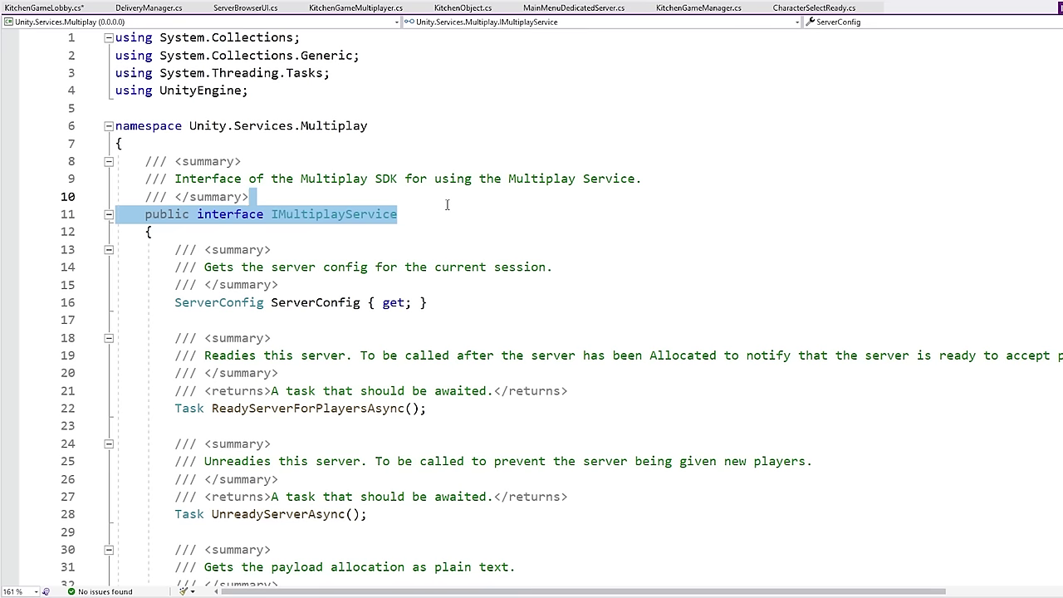
left_click(446, 204)
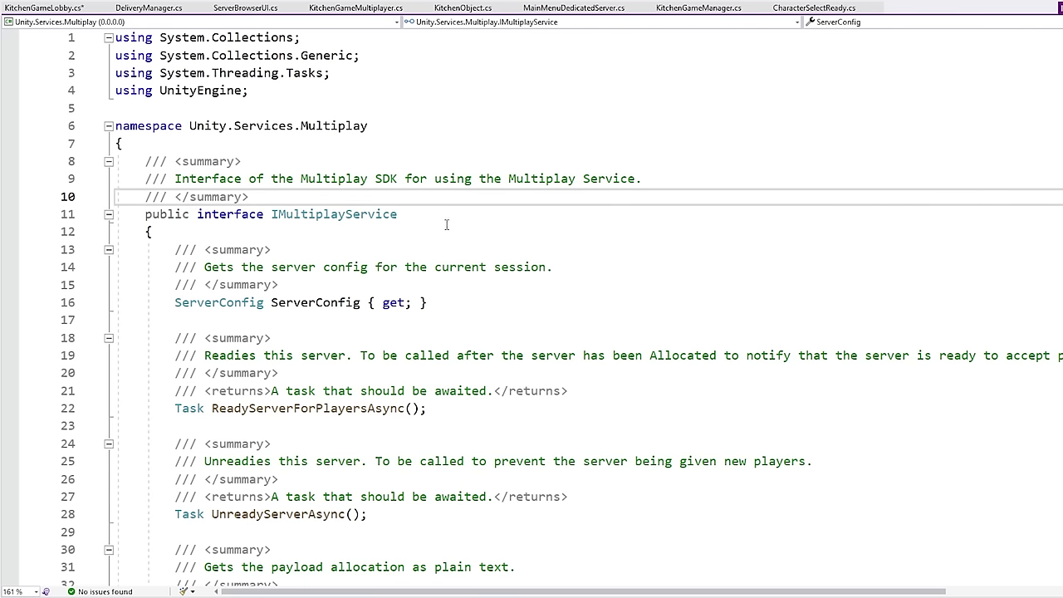
scroll(278, 296, "down", 3)
scroll(303, 296, "down", 10)
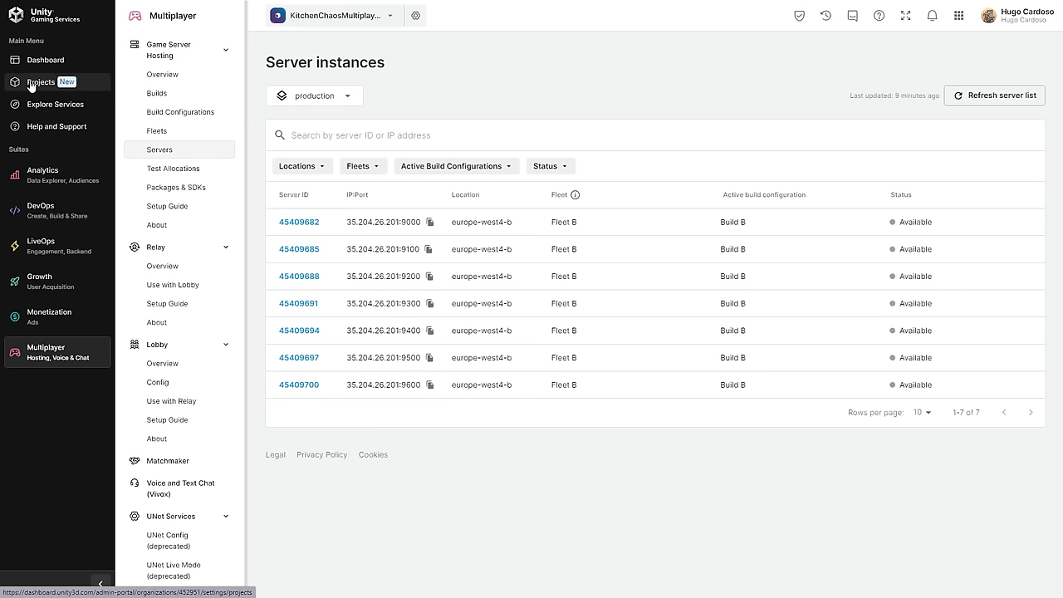
Open the MultiplayTest service account, check its key ID and Multiplay API project roles, then return to the docs.
left_click(29, 84)
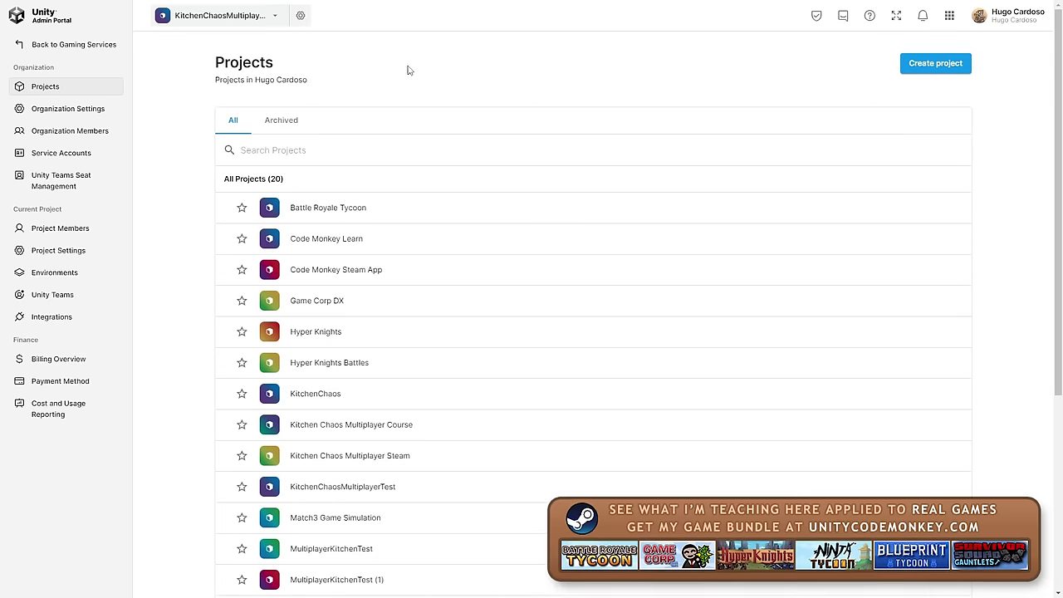
left_click(70, 155)
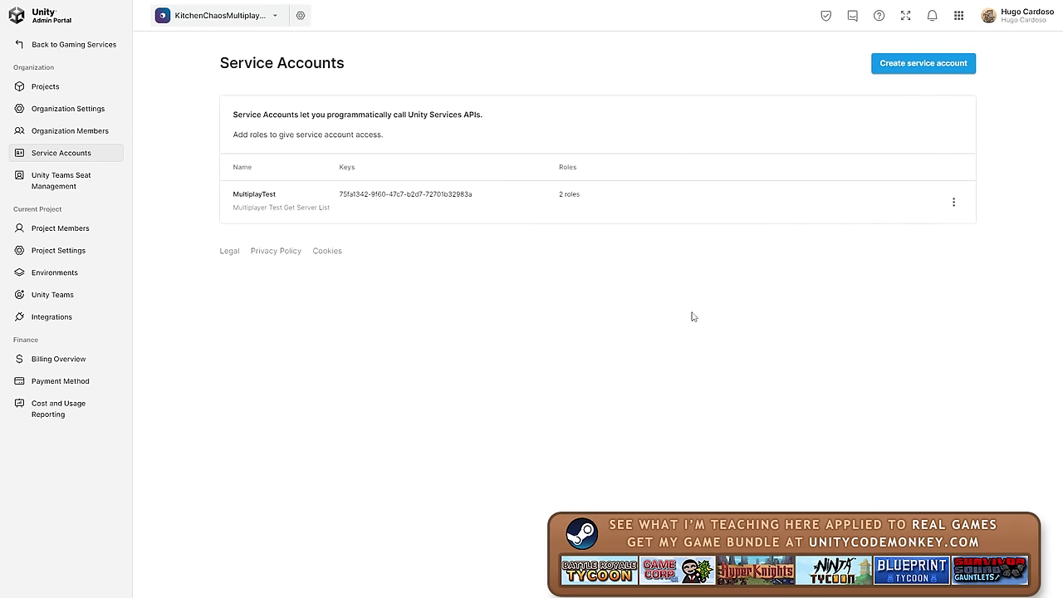
left_click(581, 202)
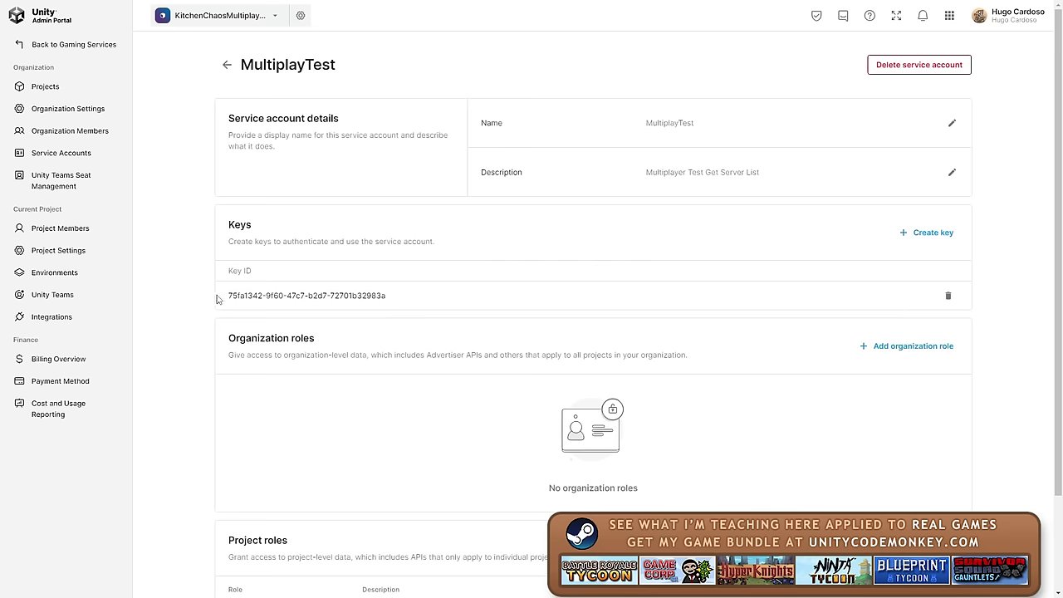
left_click_drag(222, 295, 432, 306)
left_click(437, 303)
scroll(443, 297, "down", 3)
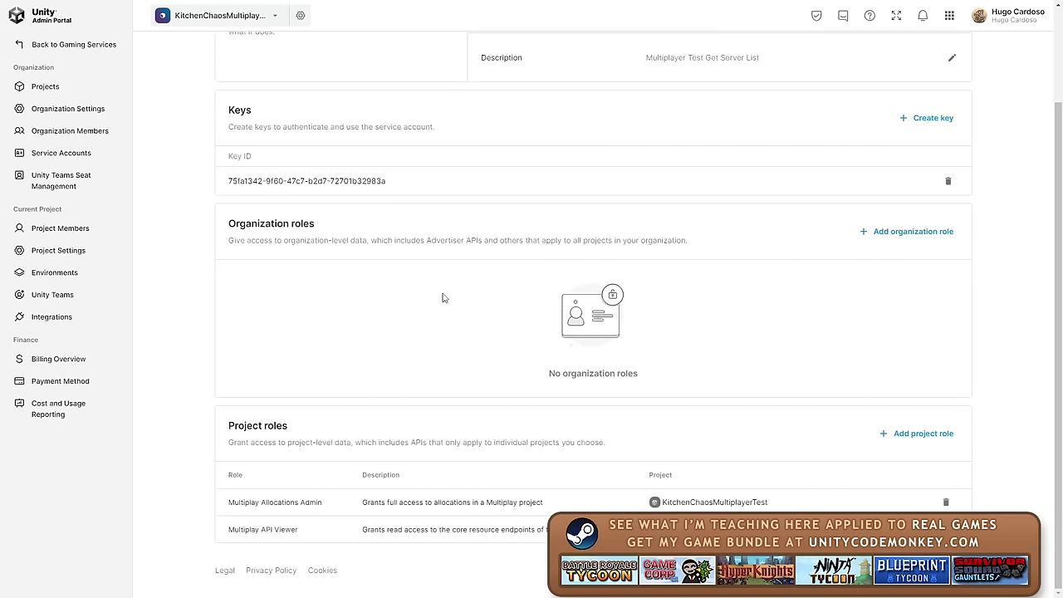
left_click_drag(229, 530, 282, 533)
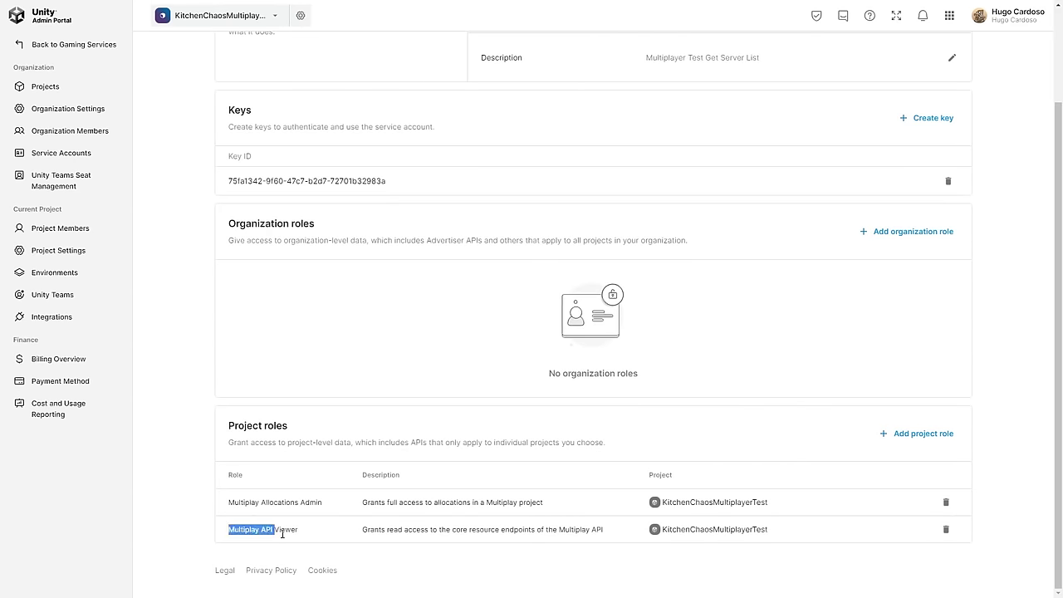
left_click(333, 549)
key("ctrl+Tab")
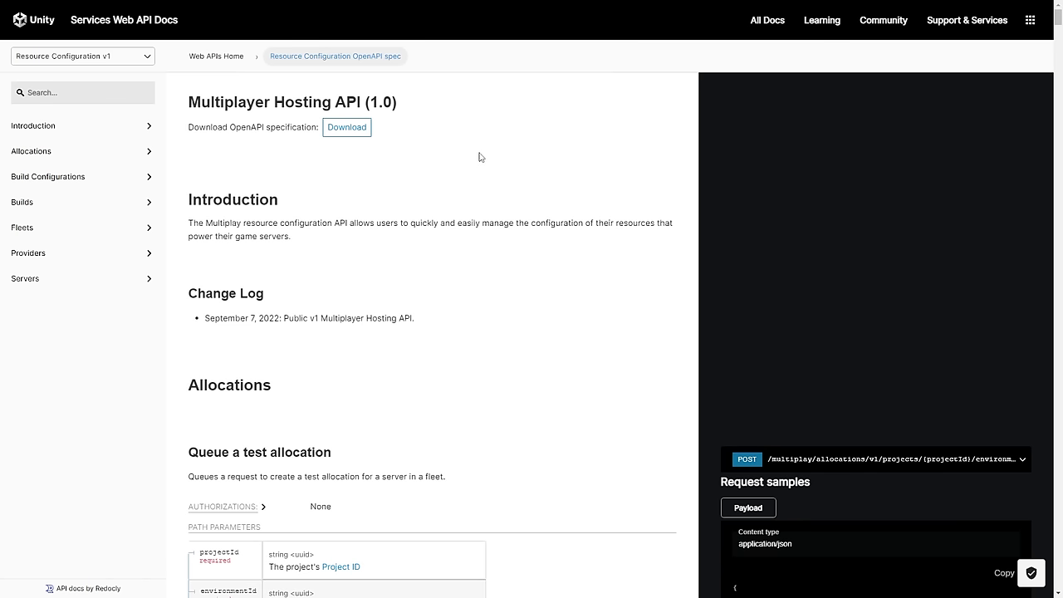
Expand Servers and read the List servers endpoint description.
left_click(38, 280)
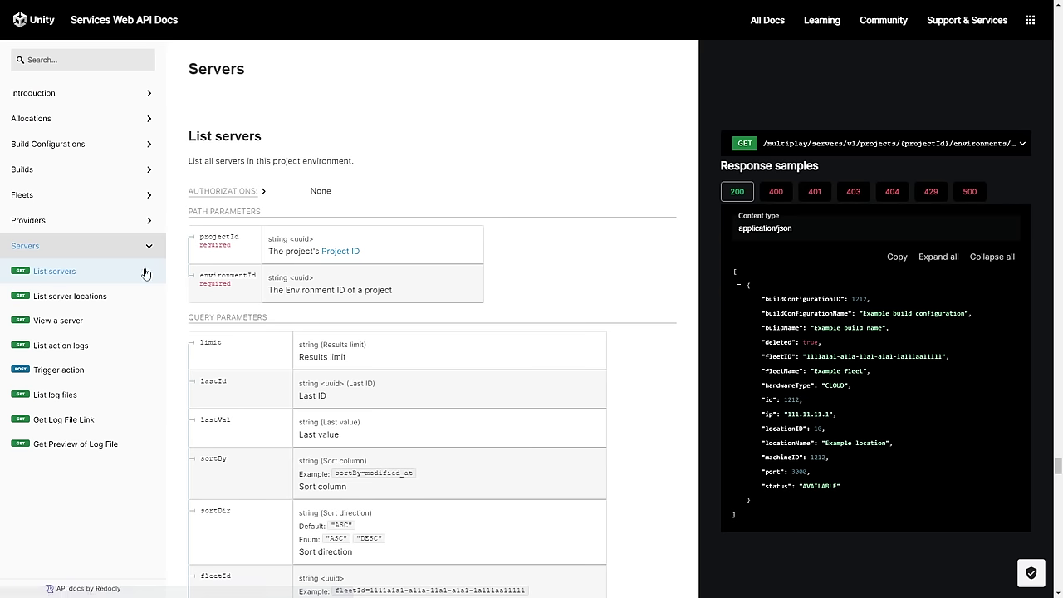
left_click(46, 280)
triple_click(390, 93)
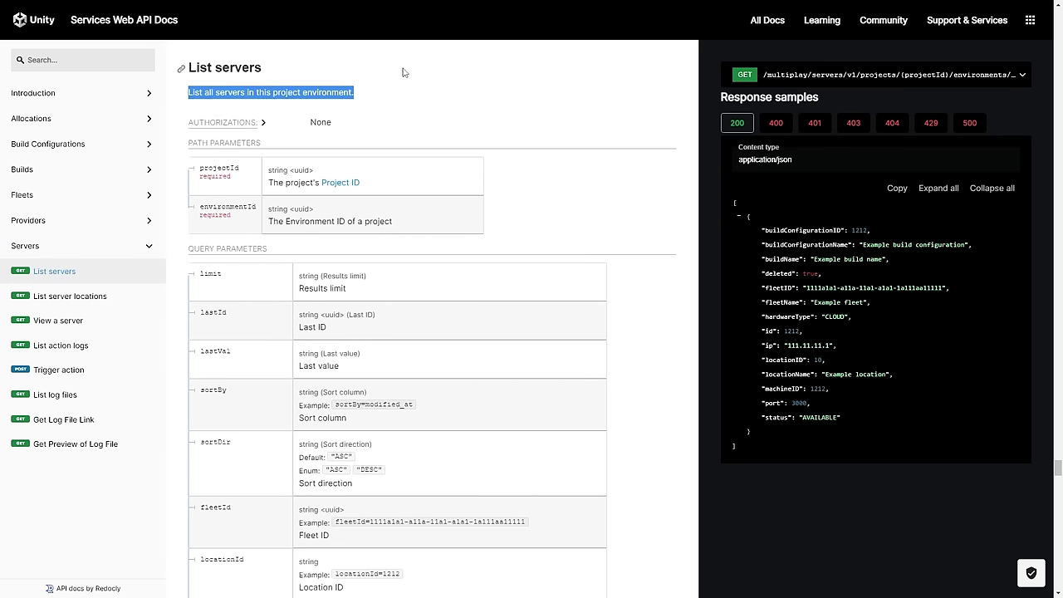
left_click(491, 120)
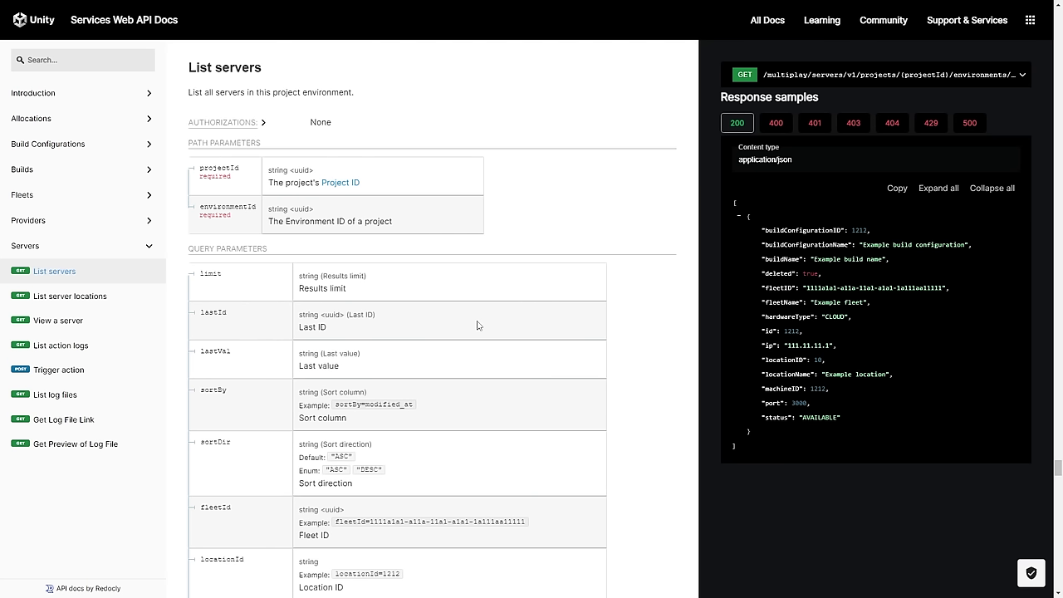
In the Service Account Authentication guide, review the Authorization header, key ID, secret key and Base64 encoding tip.
key("alt+Left")
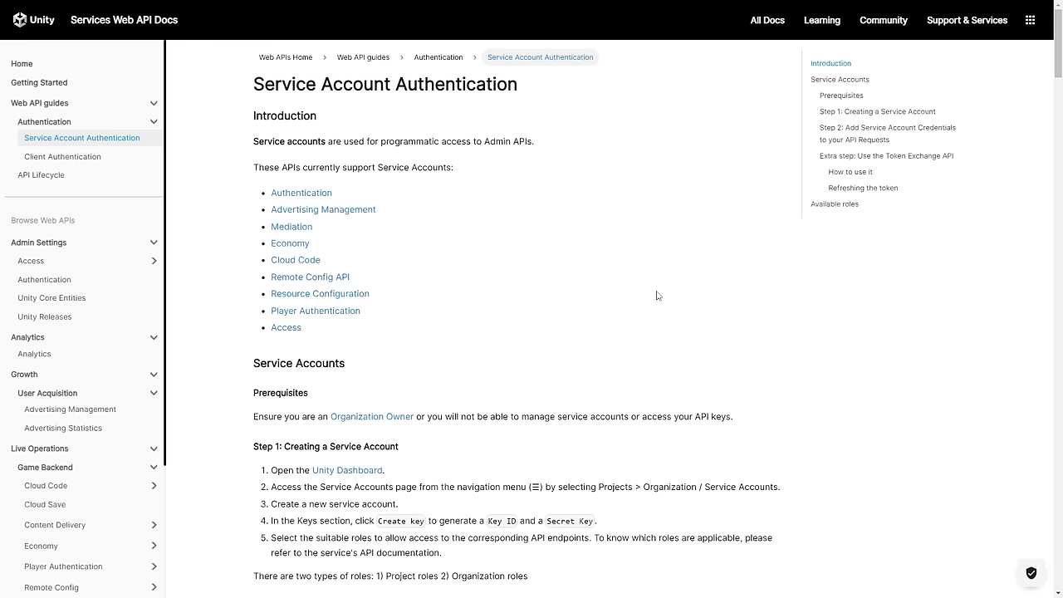
left_click_drag(302, 173, 384, 173)
left_click(602, 256)
left_click_drag(282, 260, 514, 269)
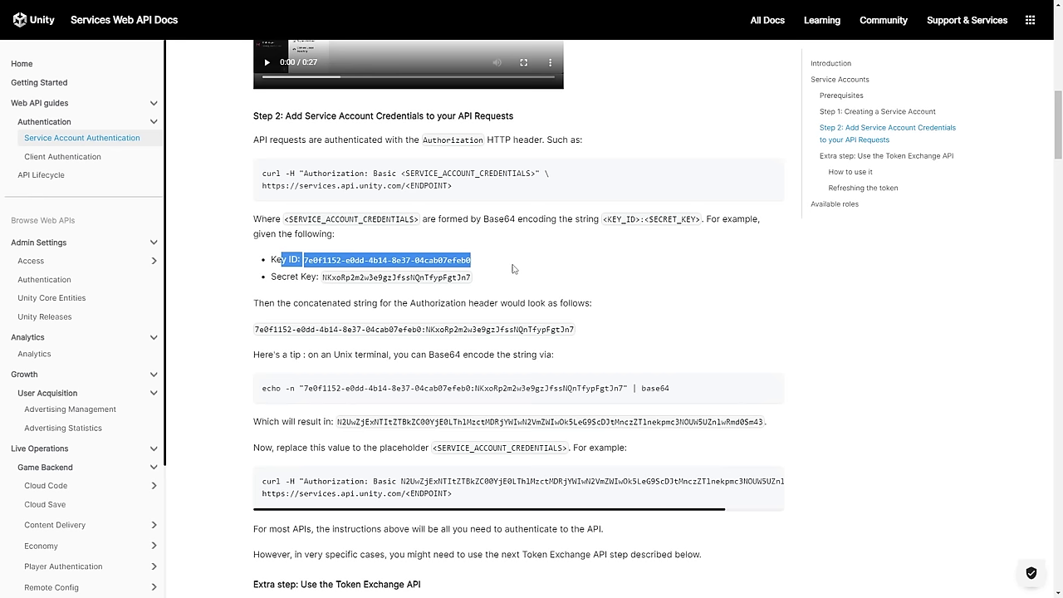
left_click_drag(273, 278, 536, 283)
left_click(684, 305)
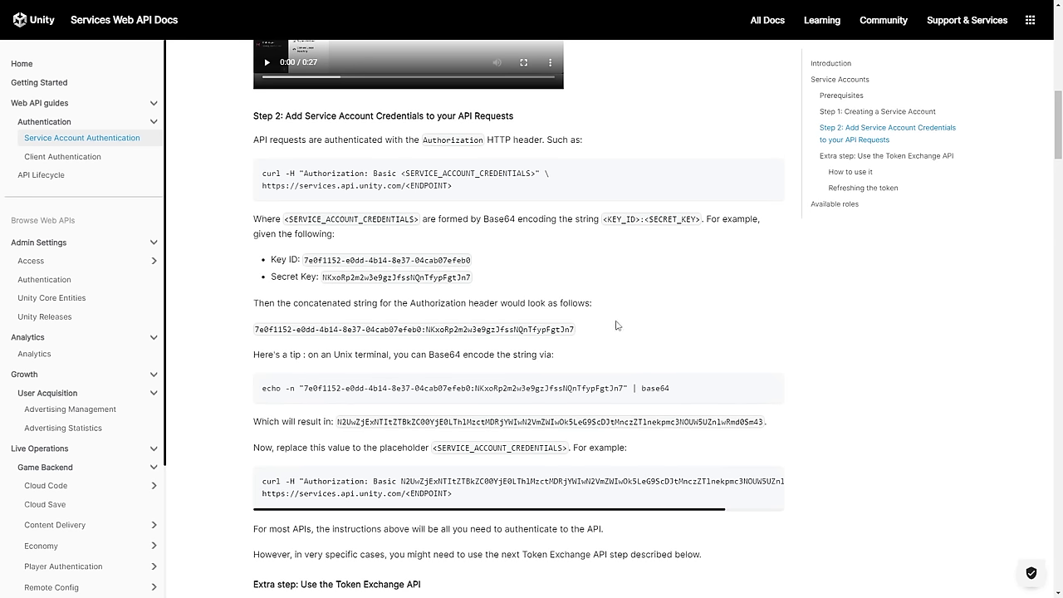
left_click_drag(287, 329, 543, 331)
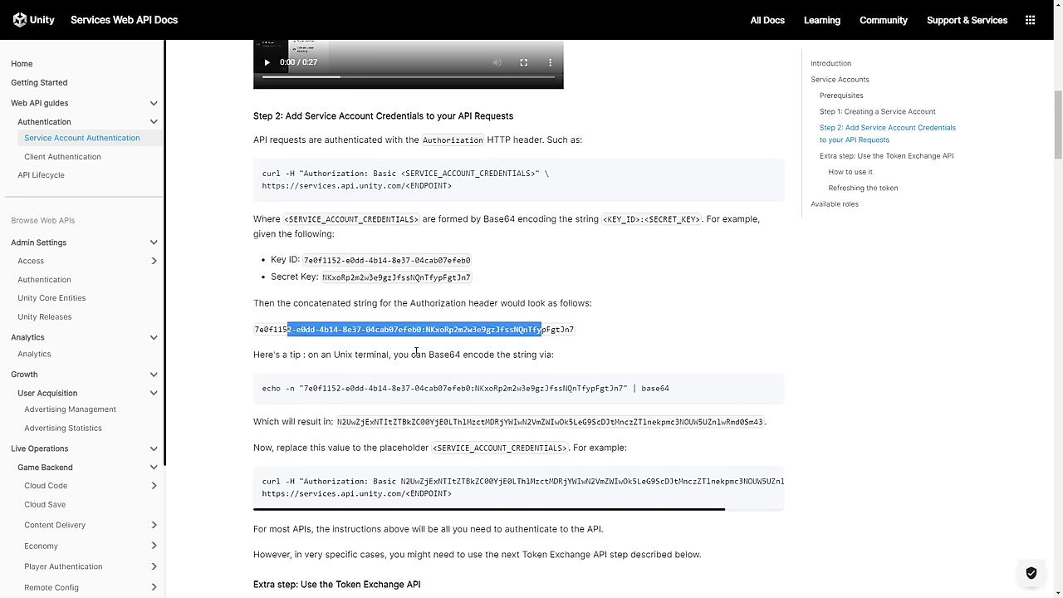
left_click_drag(412, 355, 479, 355)
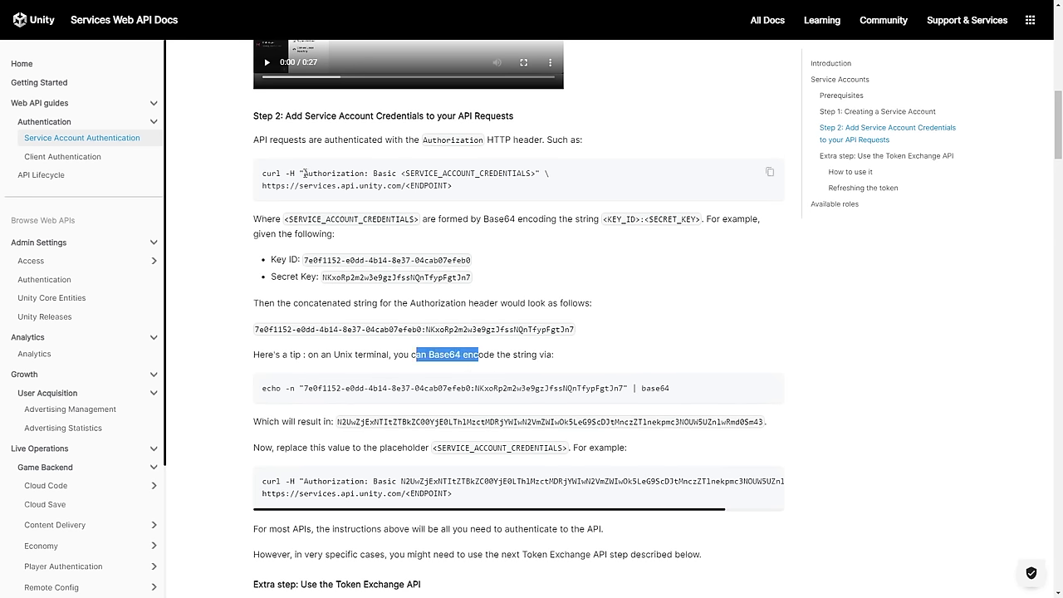
left_click_drag(304, 173, 442, 175)
key("alt+Tab")
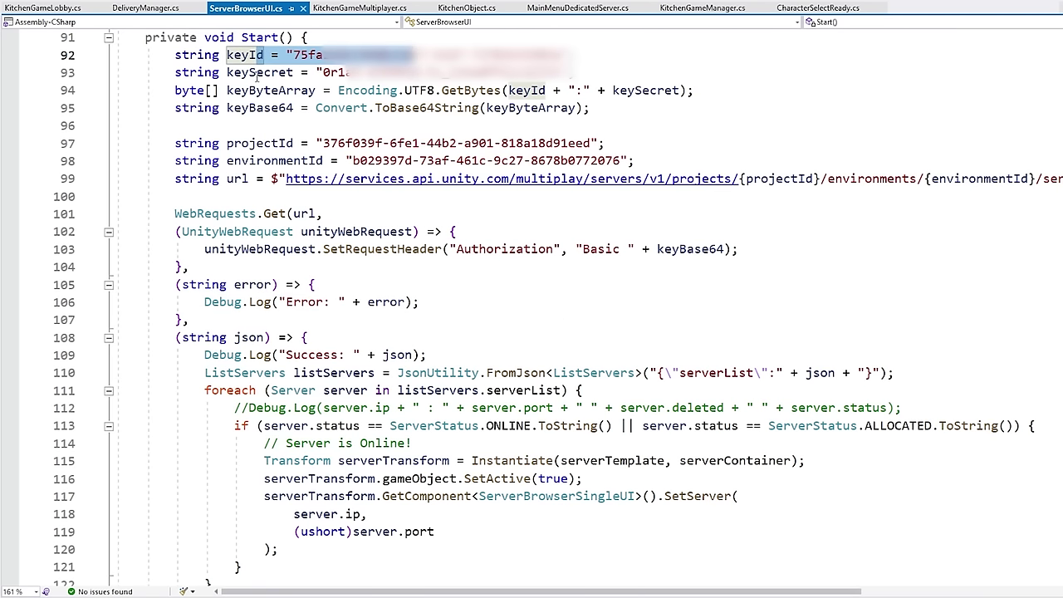
left_click_drag(256, 73, 465, 72)
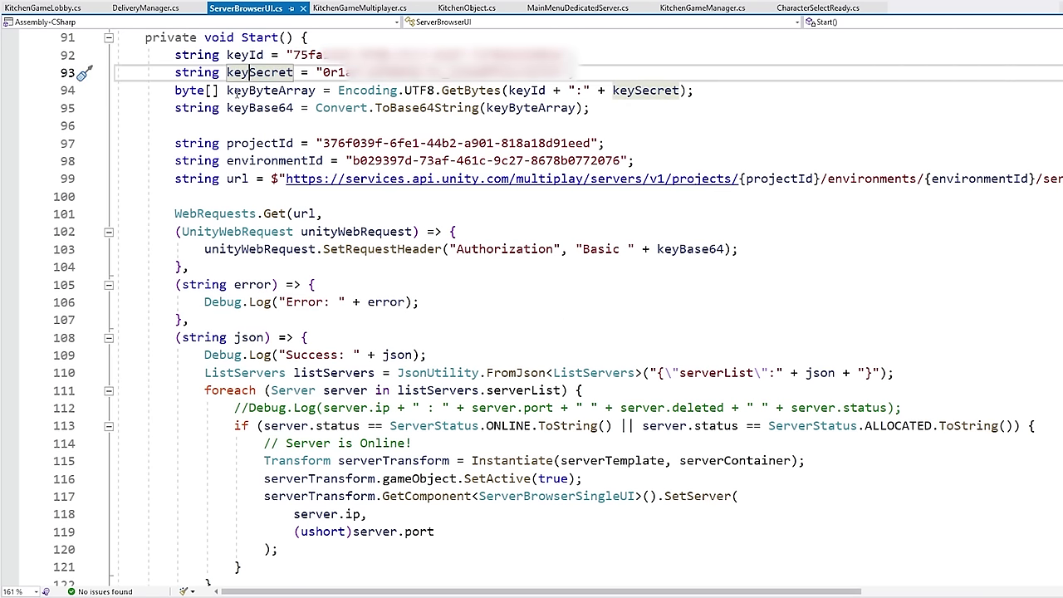
left_click_drag(227, 91, 458, 108)
left_click(266, 108)
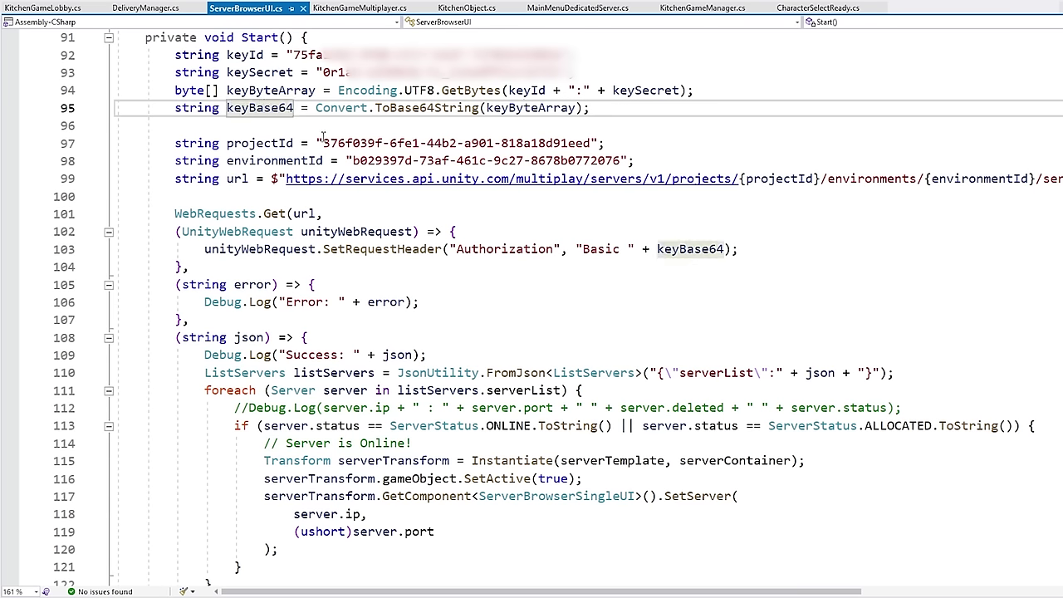
left_click(292, 214)
left_click_drag(258, 144, 500, 161)
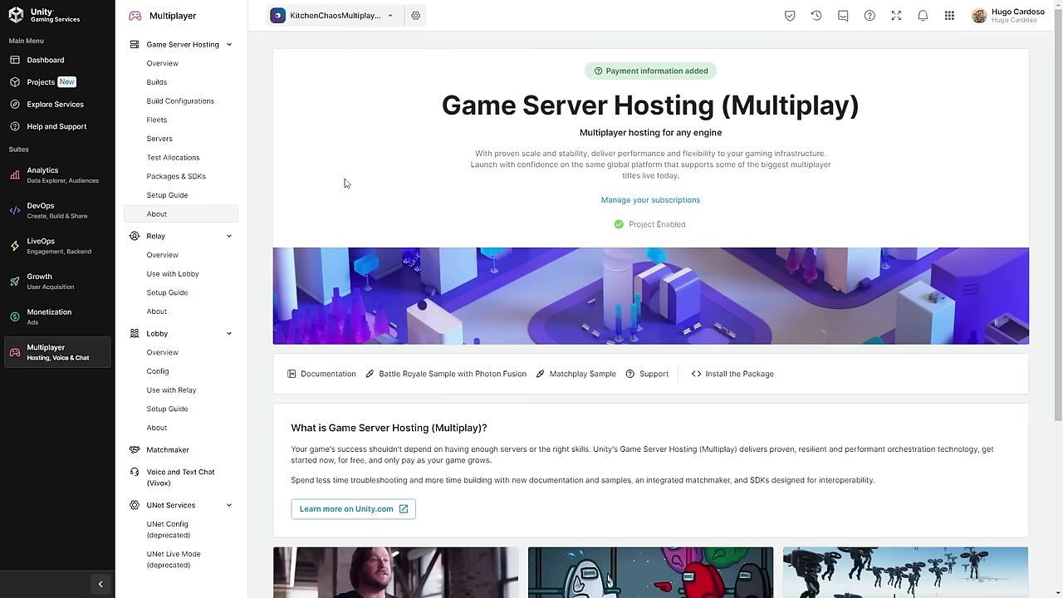
Check the Project ID in Project Settings and the production environment ID on Manage Environments.
left_click(416, 16)
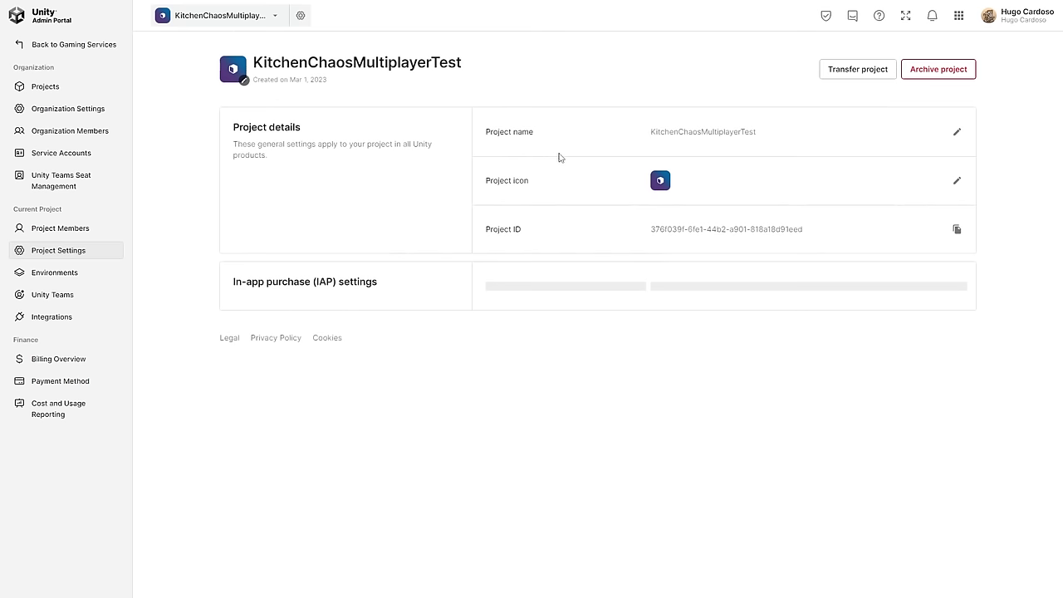
left_click_drag(493, 229, 798, 232)
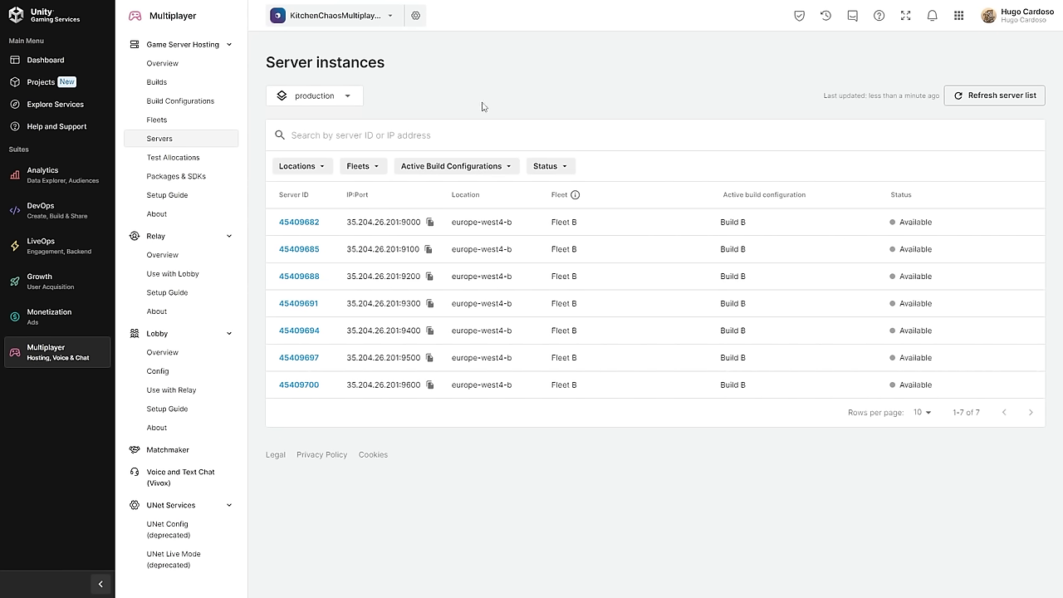
left_click(331, 104)
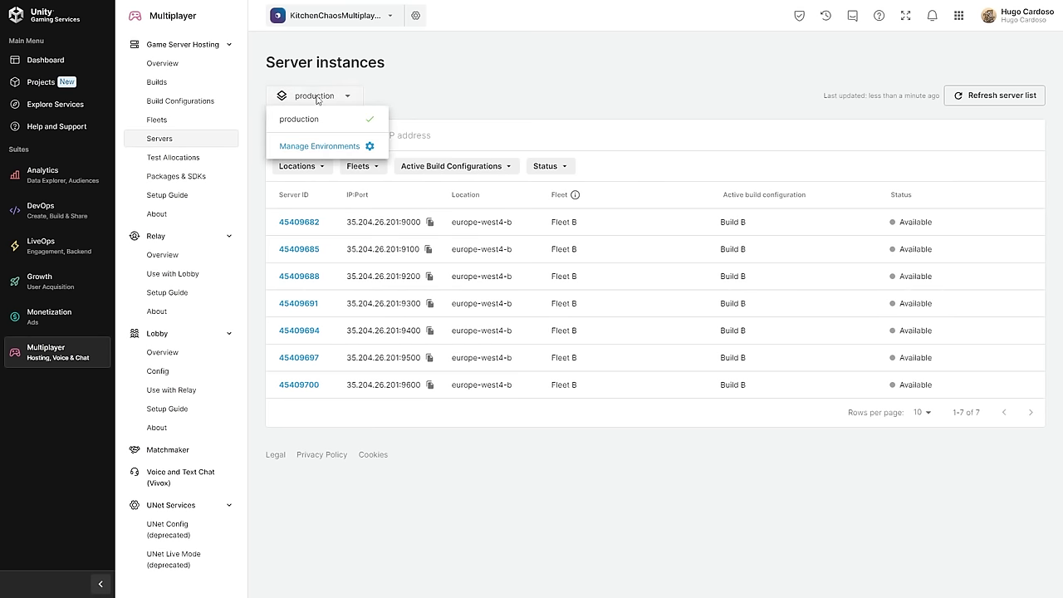
left_click(312, 149)
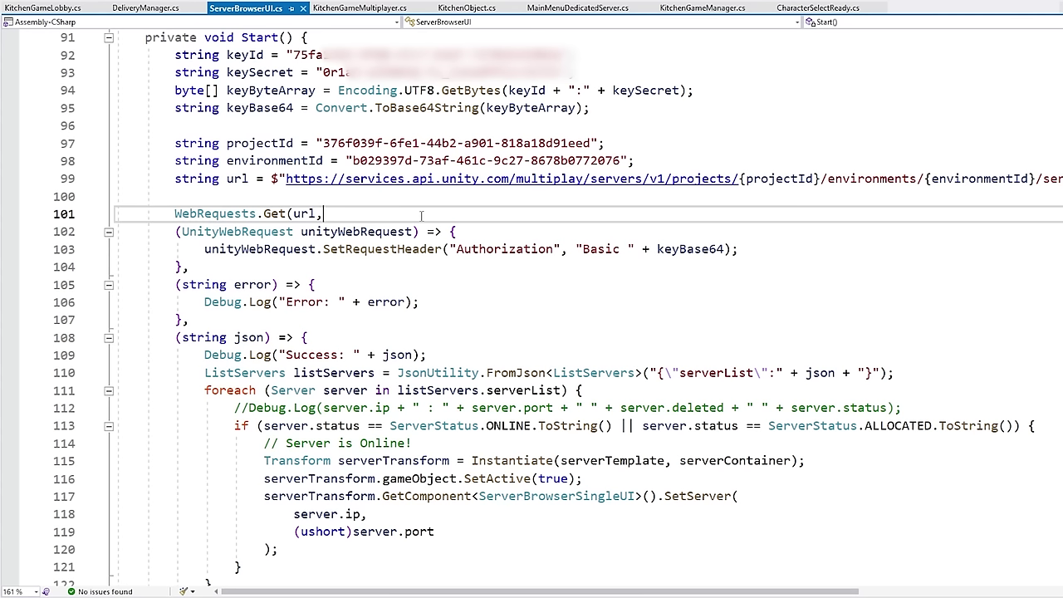
left_click(245, 197)
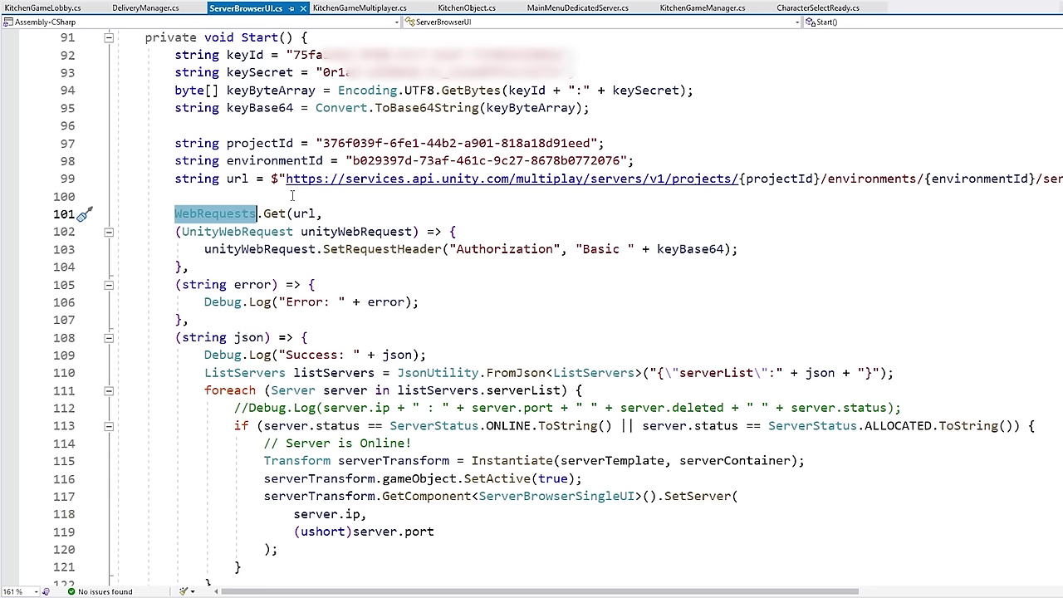
Review the WebRequests.Get call and its callback setting the Basic Authorization header.
left_click_drag(324, 213, 325, 266)
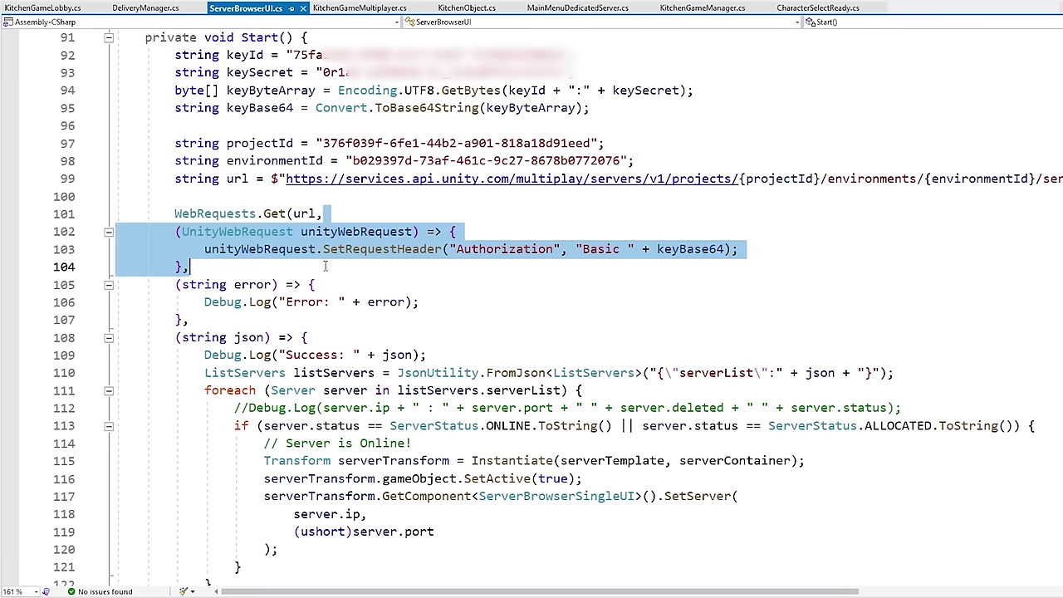
left_click(226, 214)
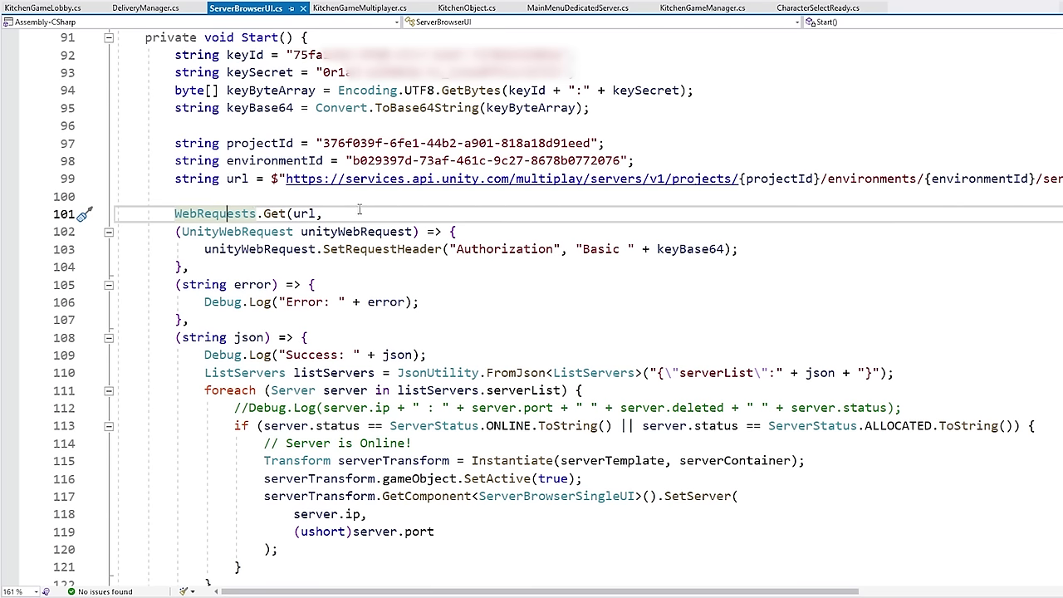
left_click(271, 213)
left_click_drag(173, 234, 413, 232)
left_click(439, 215)
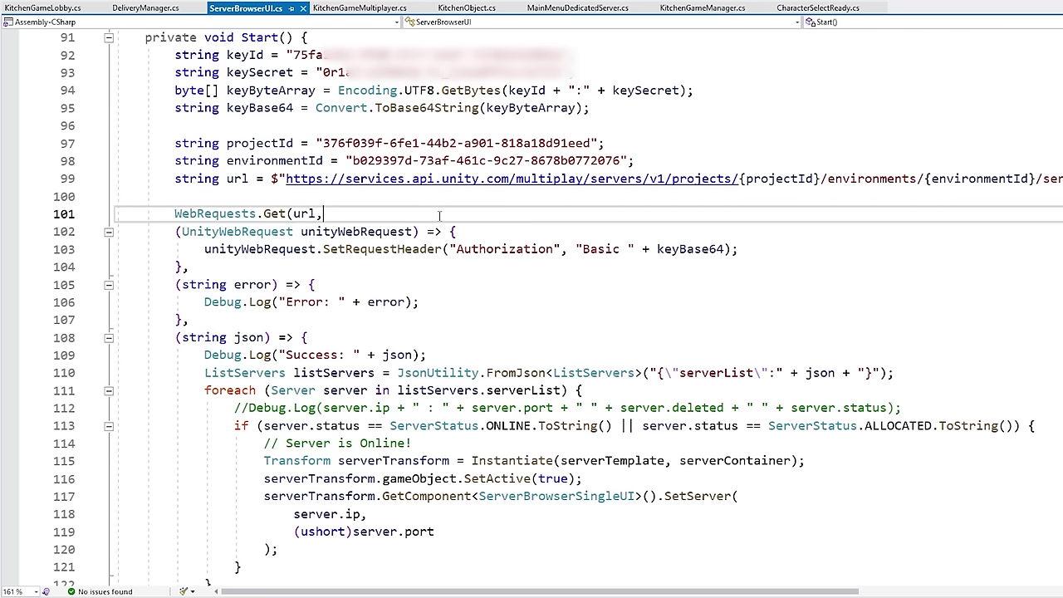
left_click(357, 249)
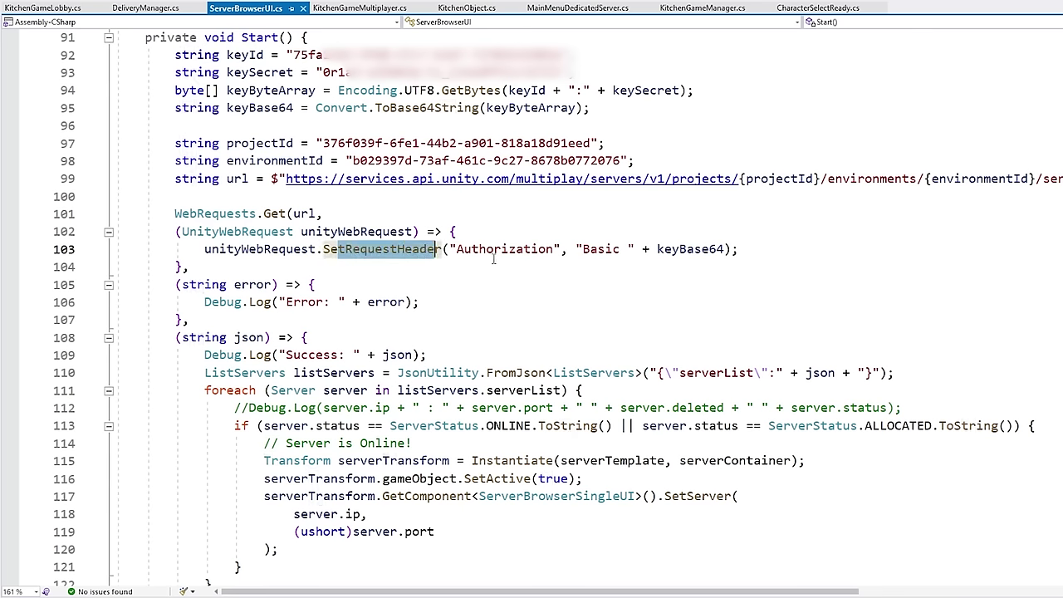
left_click_drag(478, 249, 611, 249)
left_click(602, 236)
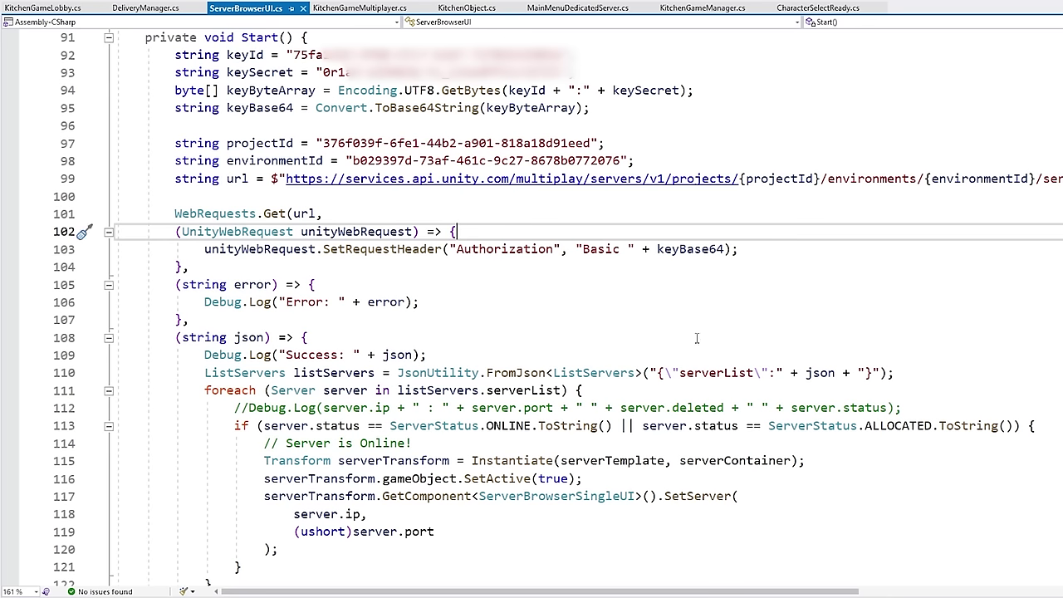
Review the servers URL string on line 99, then bring up the List servers API docs.
left_click_drag(243, 179, 912, 187)
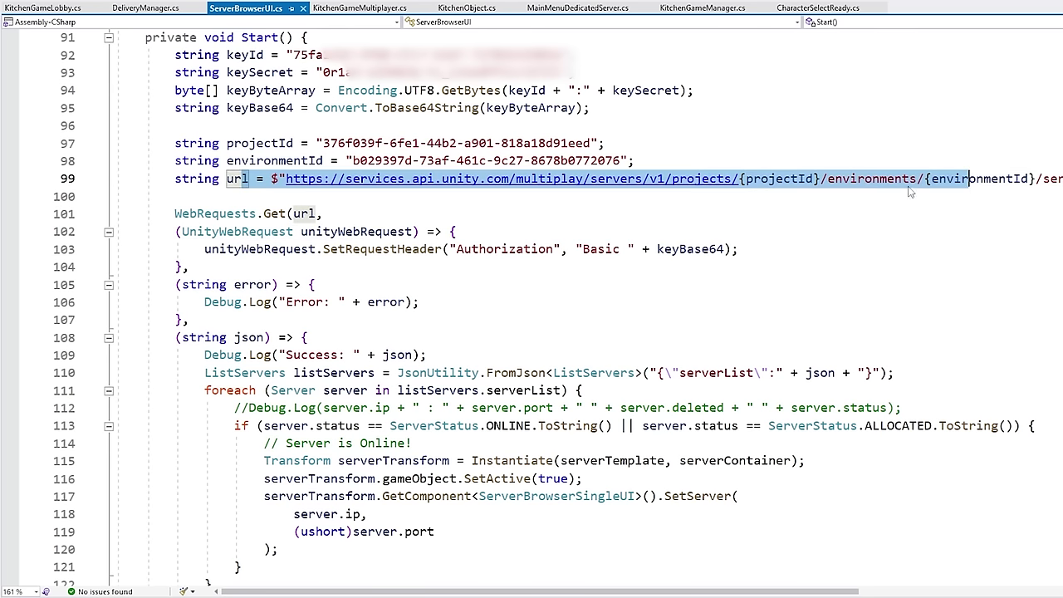
left_click(767, 274)
key("alt+Tab")
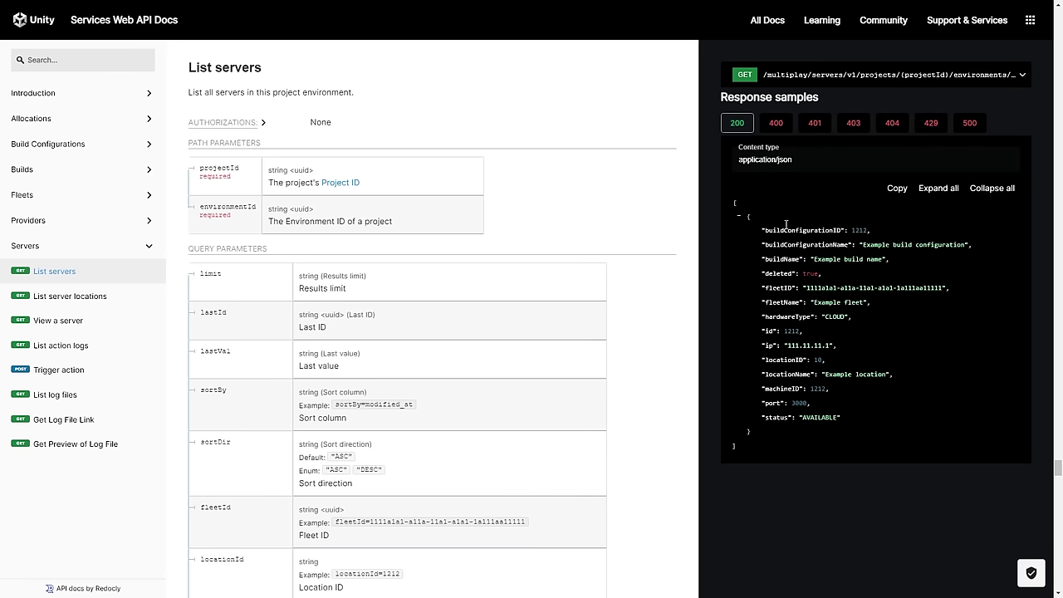
double_click(735, 204)
left_click_drag(735, 203, 760, 440)
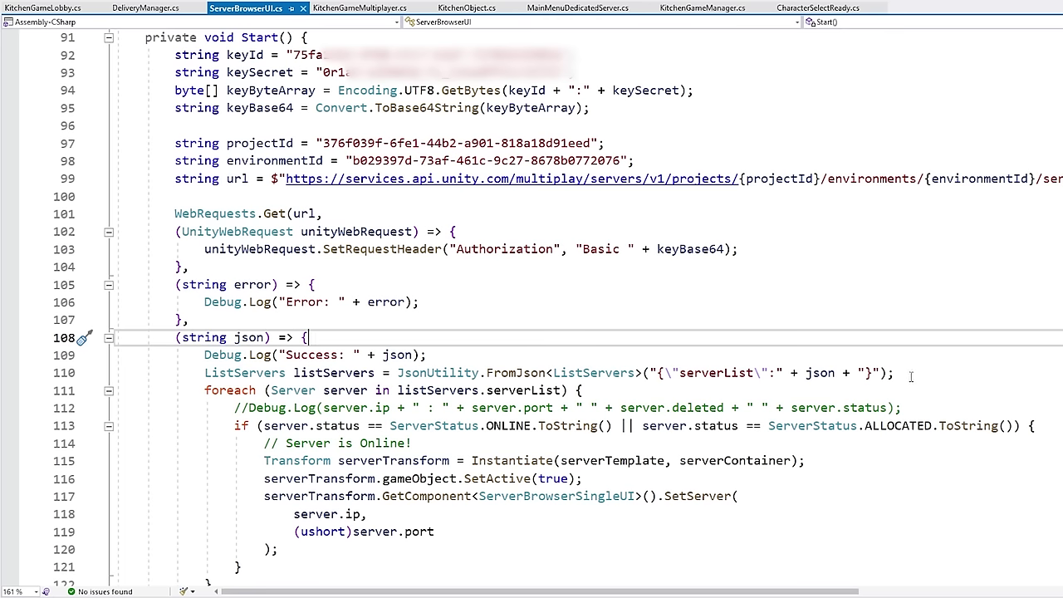
Review the JsonUtility.FromJson line that wraps the JSON in a serverList string.
left_click_drag(911, 376, 923, 358)
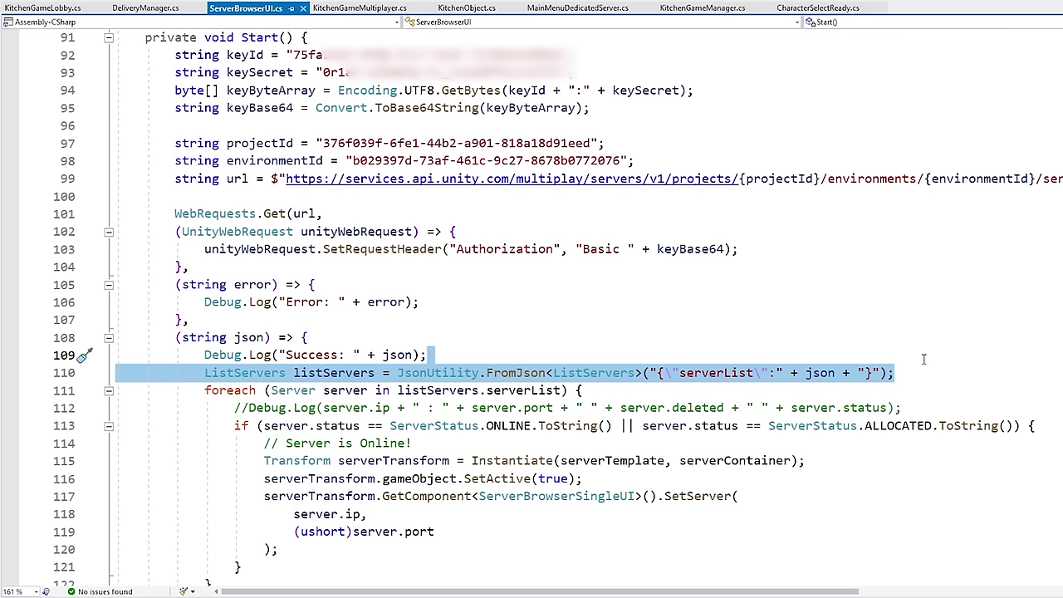
left_click(521, 352)
double_click(437, 373)
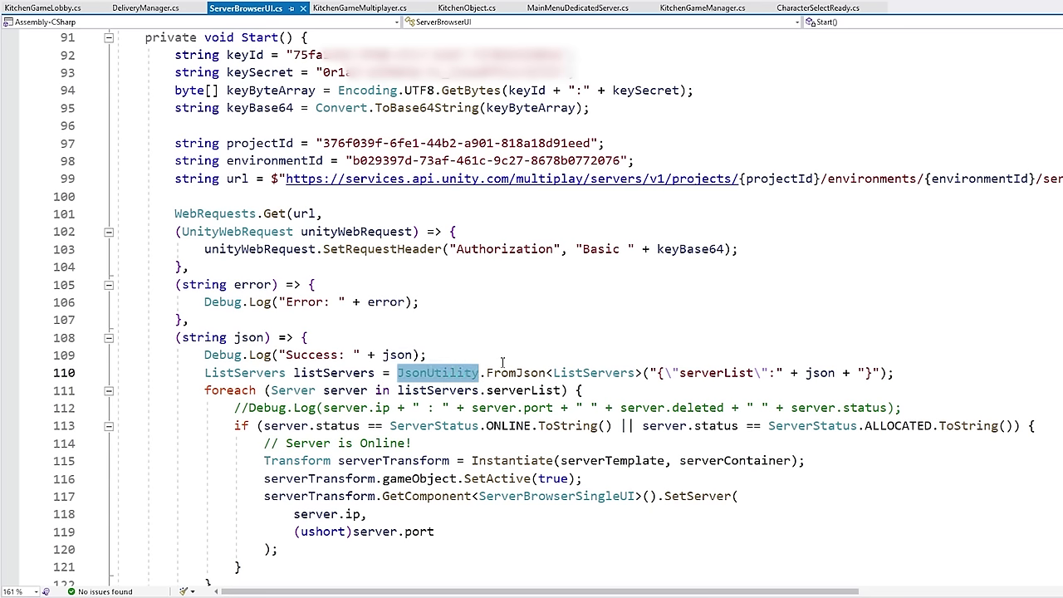
left_click(743, 352)
key("Up")
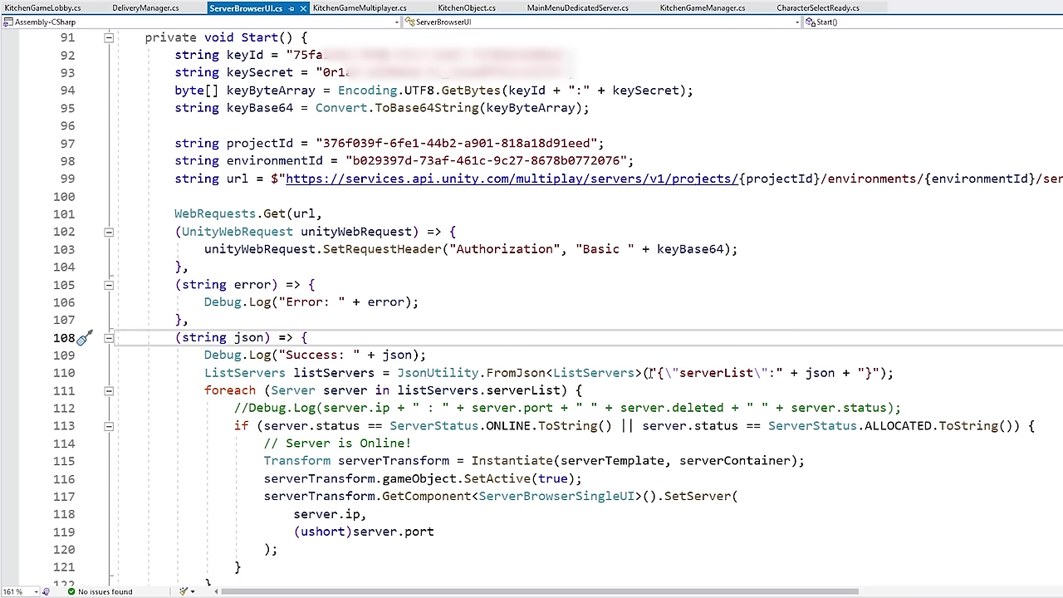
left_click_drag(650, 373, 885, 374)
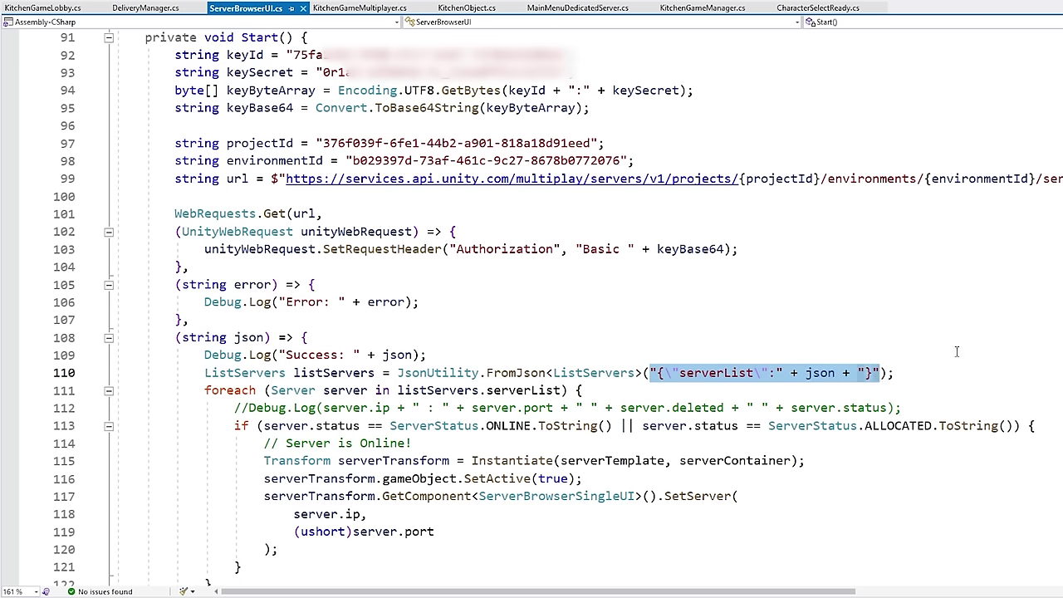
Review the ListServers class's serverList field and the Server class fields.
scroll(884, 374, "down", 19)
left_click_drag(147, 125, 178, 522)
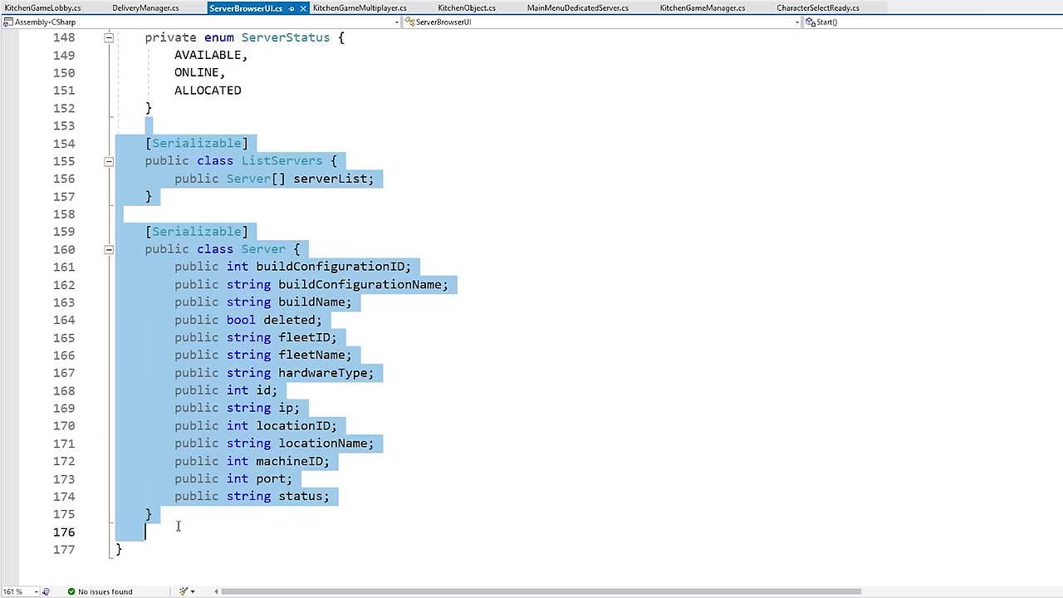
left_click(178, 523)
left_click_drag(375, 179, 340, 160)
left_click_drag(329, 249, 343, 496)
left_click(382, 501)
Review the Instantiate and SetServer lines in the server loop, then open ServerBrowserSingleUI.cs.
key("ctrl+minus")
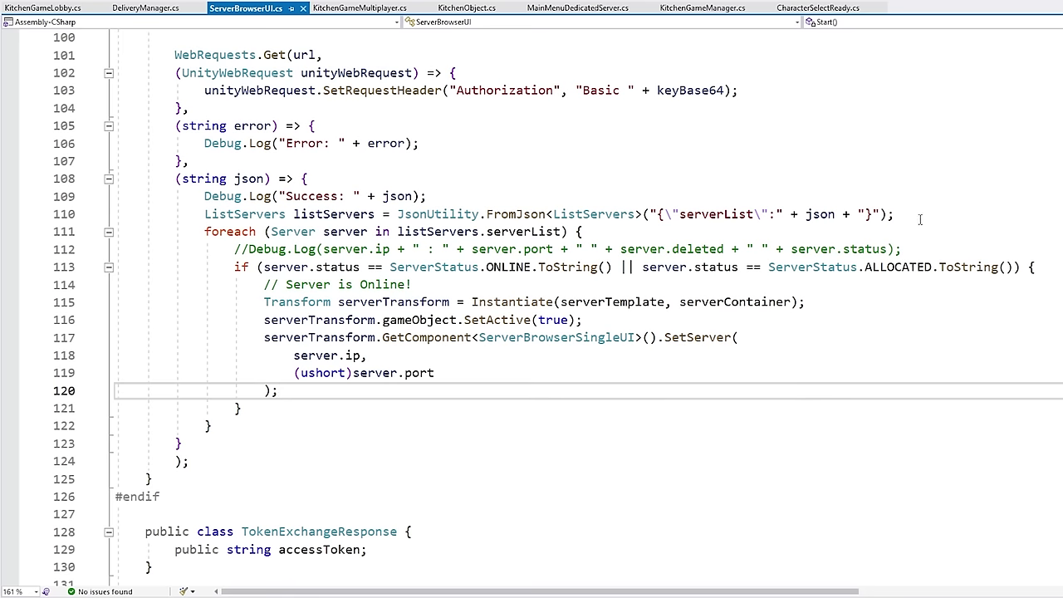
left_click(509, 306)
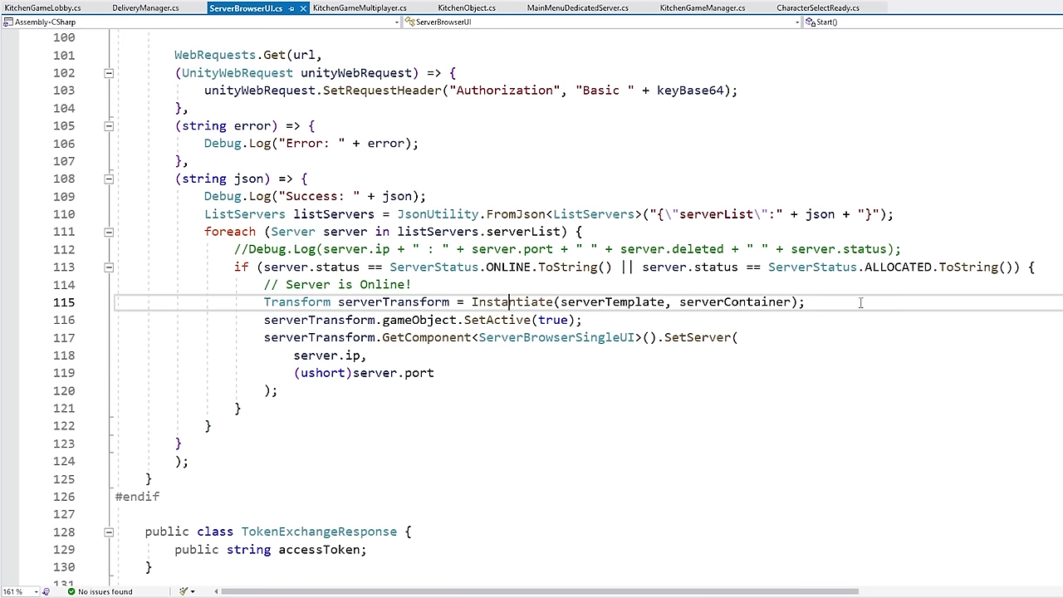
left_click_drag(810, 303, 844, 291)
left_click_drag(591, 326, 563, 404)
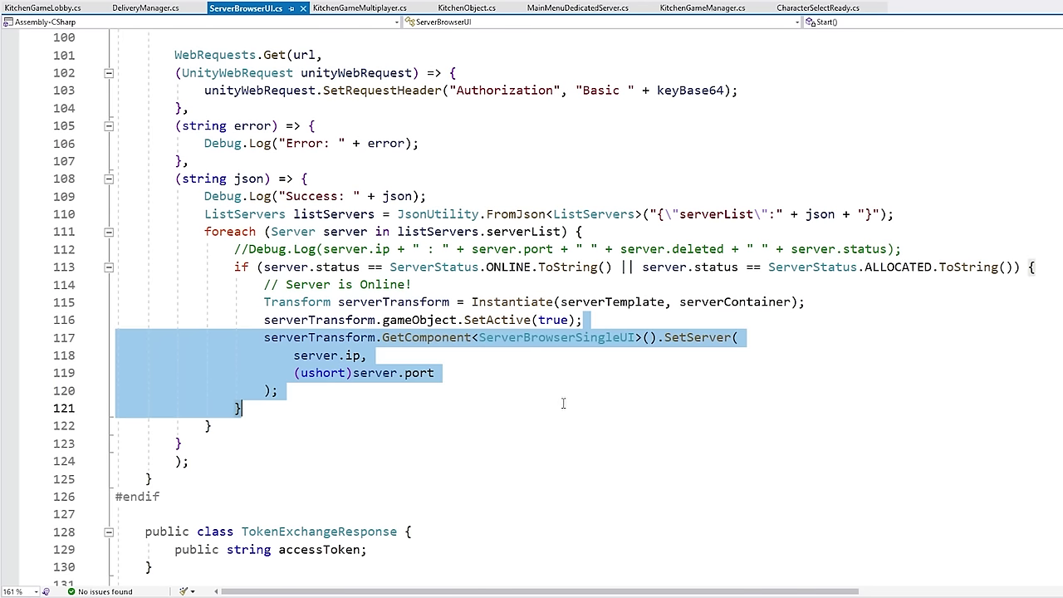
left_click(504, 380)
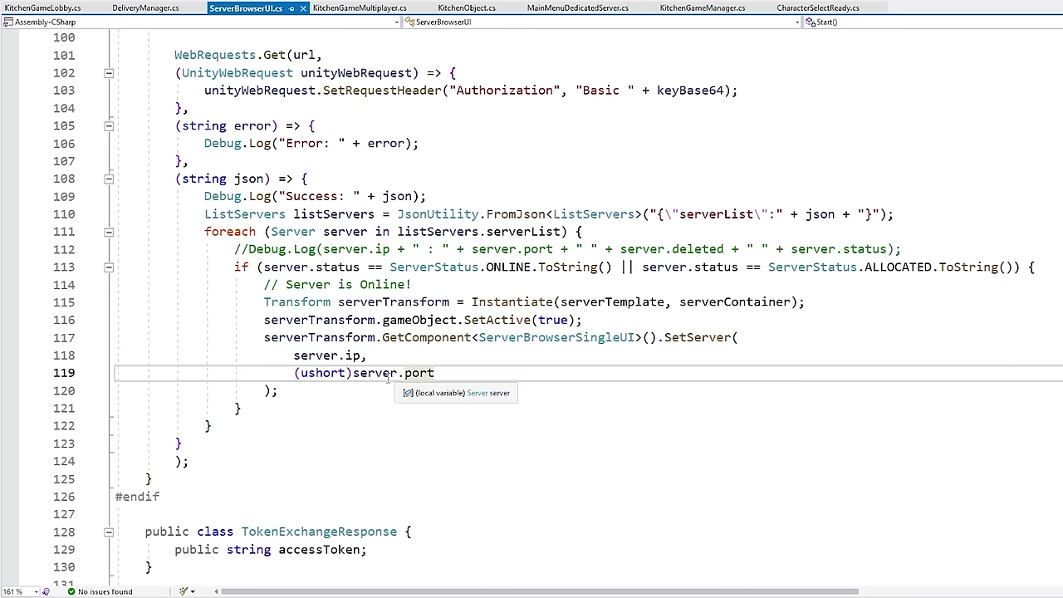
left_click(531, 337, "ctrl")
left_click(579, 394)
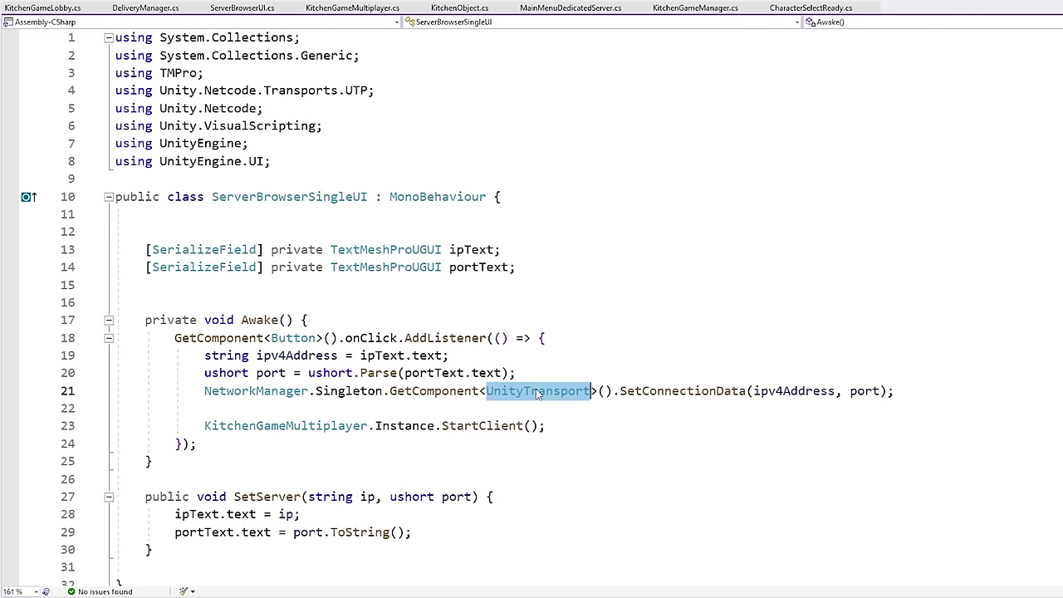